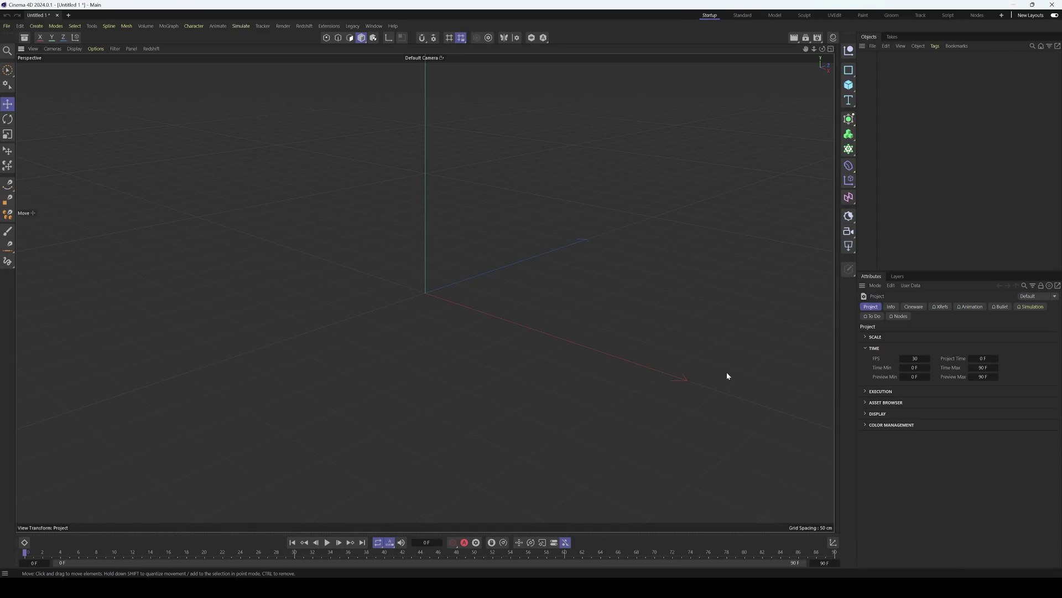
Add a Cloner and a Sphere, and make the Sphere the Cloner's child.
{"action": "left_click", "coordinate": [849, 148]}
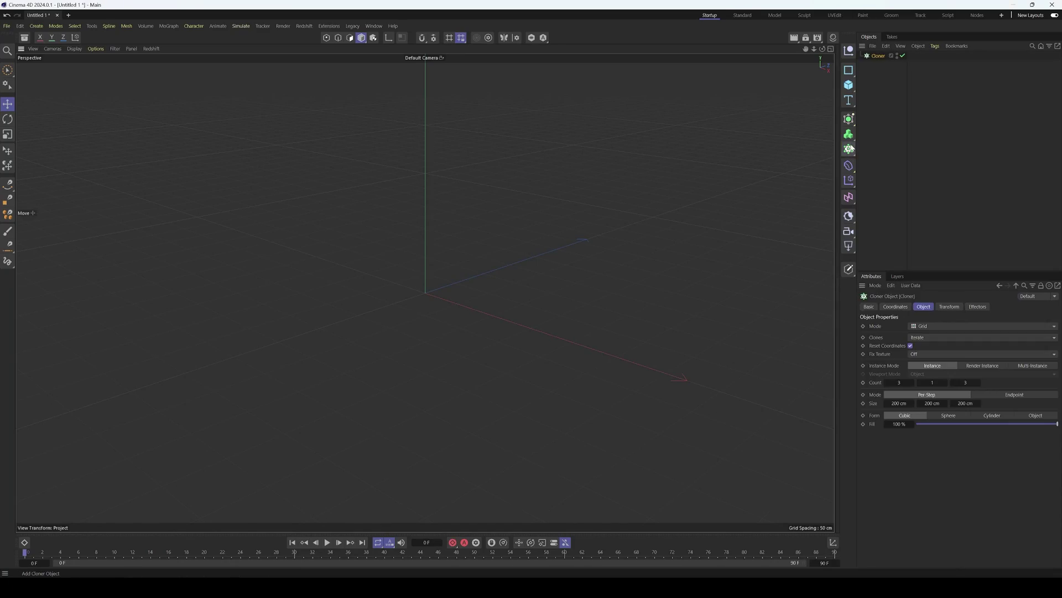
{"action": "left_click", "coordinate": [851, 86]}
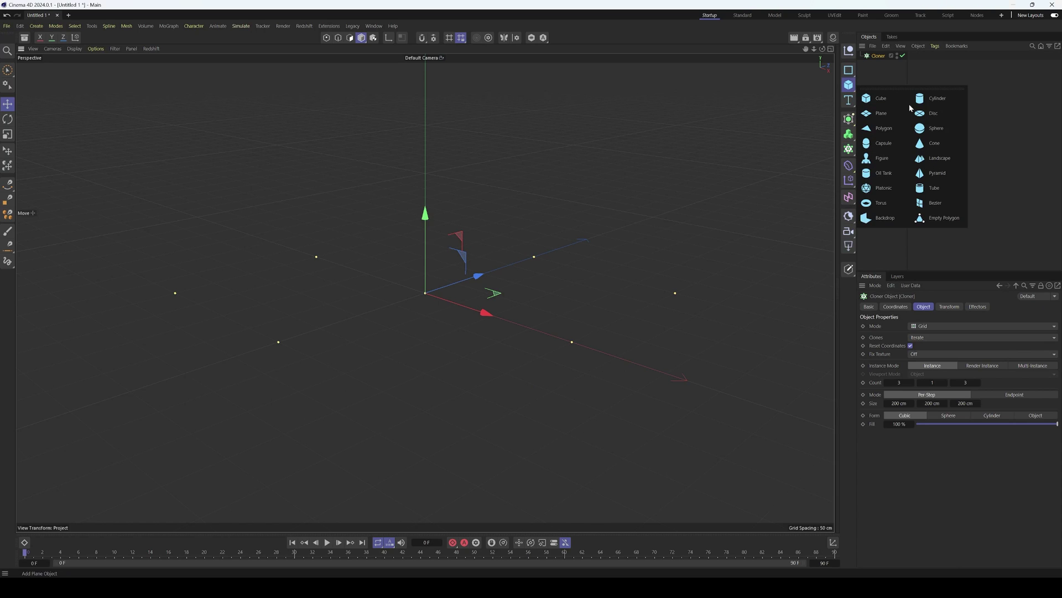
{"action": "left_click", "coordinate": [934, 127]}
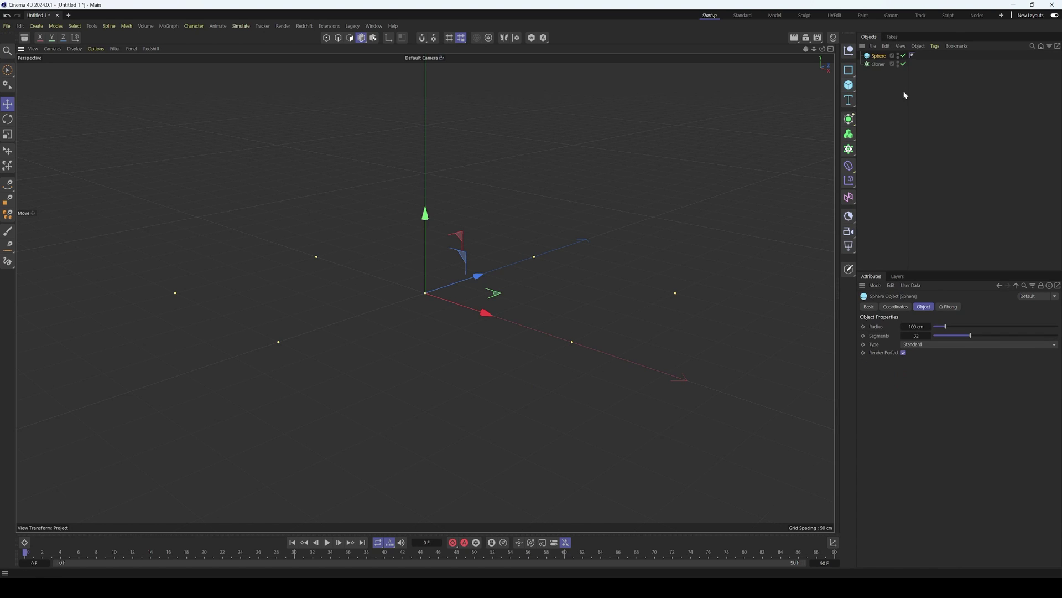
{"action": "left_click_drag", "start_coordinate": [877, 61], "coordinate": [879, 67]}
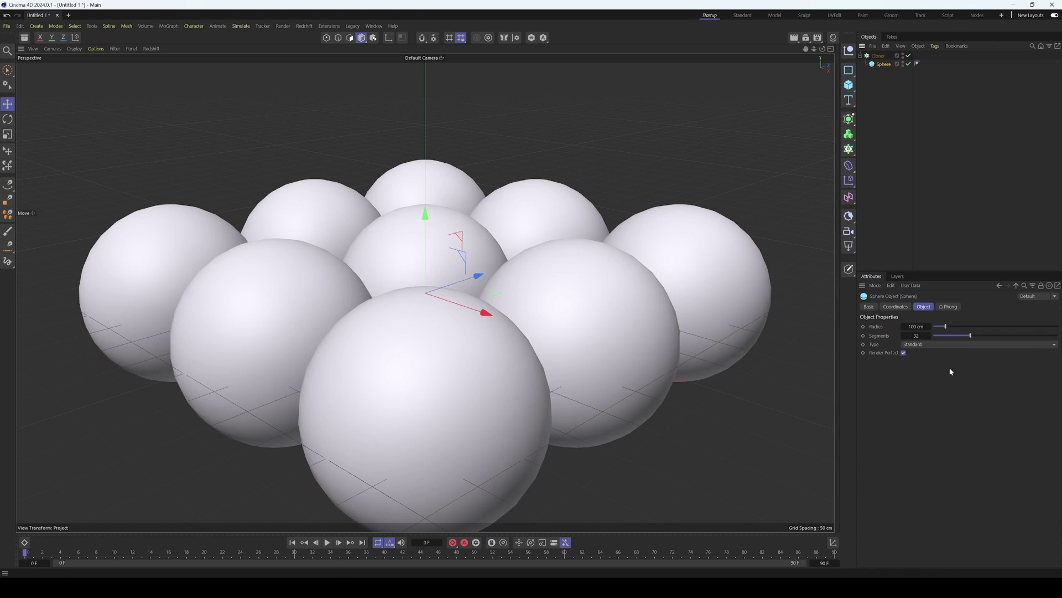
Set the Sphere's radius to 5 cm and its segments to 12.
{"action": "double_click", "coordinate": [916, 327]}
{"action": "type", "text": "2"}
{"action": "key", "text": "Return"}
{"action": "type", "text": "5"}
{"action": "key", "text": "Return"}
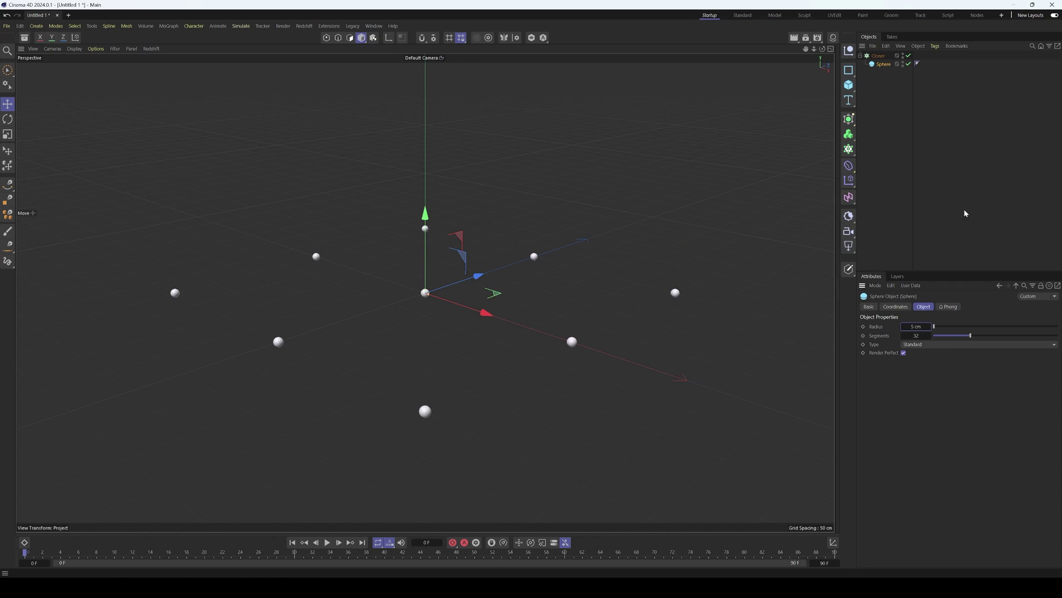
{"action": "double_click", "coordinate": [918, 336]}
{"action": "type", "text": "12"}
{"action": "key", "text": "Return"}
Set the Cloner's spacing to 10 cm on X, Y and Z.
{"action": "left_click", "coordinate": [878, 56]}
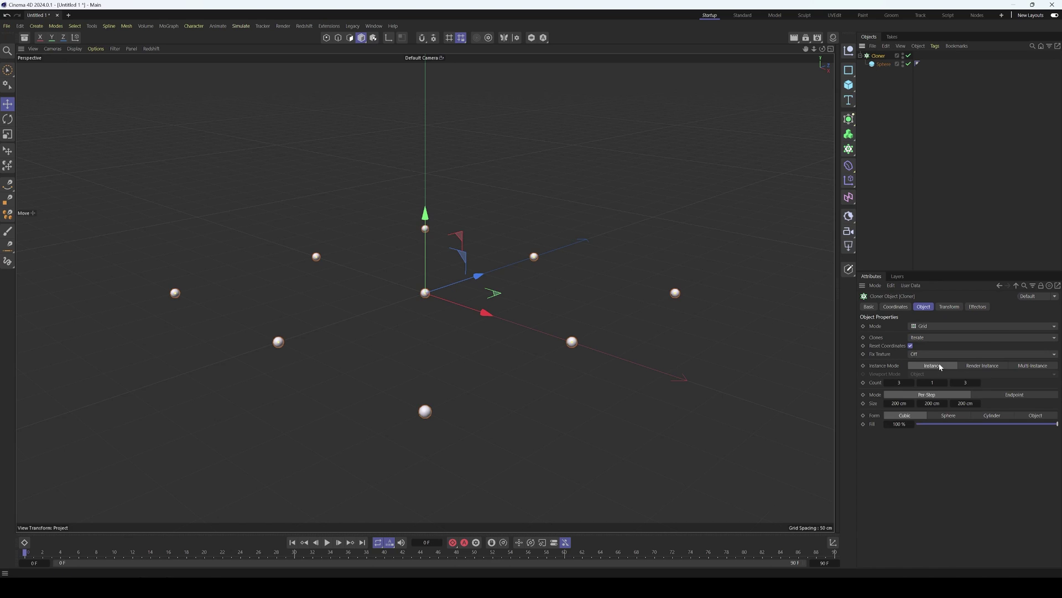
{"action": "double_click", "coordinate": [900, 403]}
{"action": "key", "text": "BackSpace"}
{"action": "type", "text": "10"}
{"action": "key", "text": "Tab"}
{"action": "type", "text": "10"}
{"action": "key", "text": "Tab"}
{"action": "type", "text": "10"}
{"action": "key", "text": "Tab"}
{"action": "type", "text": "3"}
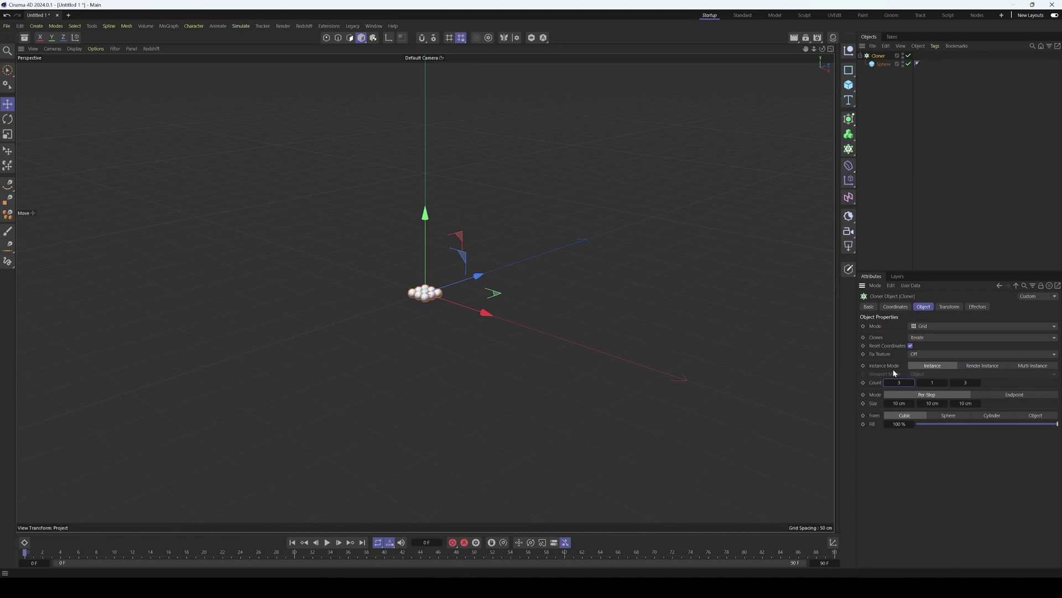
Switch the Cloner to Multi-Instance mode with a 20×20×20 clone count.
{"action": "left_click", "coordinate": [1017, 367]}
{"action": "left_click", "coordinate": [892, 383]}
{"action": "type", "text": "20"}
{"action": "key", "text": "Tab"}
{"action": "type", "text": "20"}
{"action": "key", "text": "Tab"}
{"action": "type", "text": "20"}
{"action": "key", "text": "Return"}
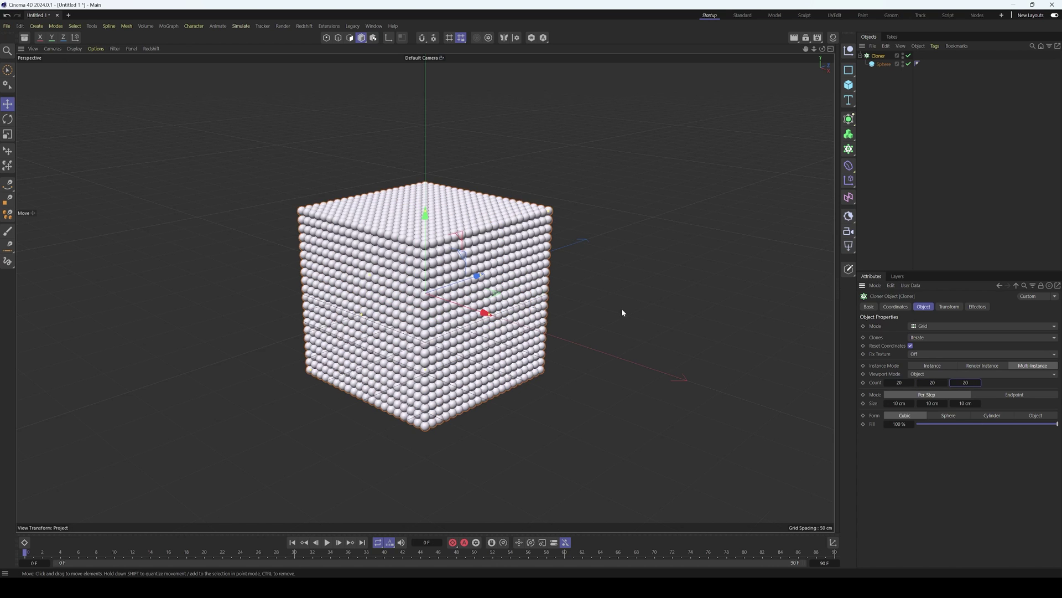
{"action": "mouse_move", "coordinate": [450, 296]}
{"action": "left_mouse_down", "text": "alt"}
{"action": "mouse_move", "coordinate": [498, 337]}
{"action": "mouse_move", "coordinate": [447, 289]}
{"action": "left_mouse_up", "text": "alt"}
{"action": "right_click_drag", "start_coordinate": [447, 290], "coordinate": [420, 265], "text": "alt"}
{"action": "scroll", "coordinate": [434, 254], "scroll_direction": "up", "scroll_amount": 3}
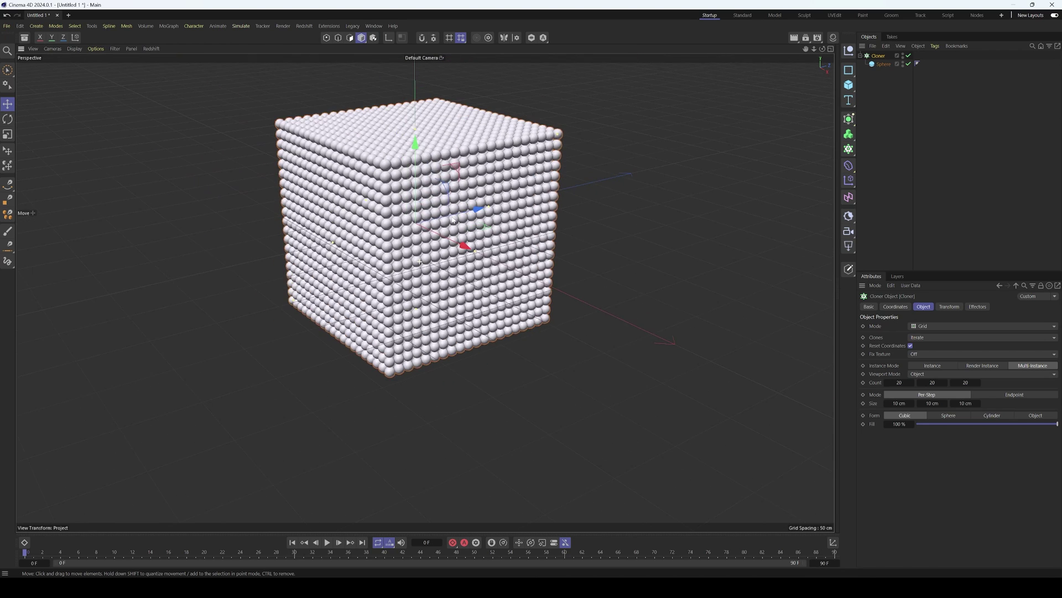
{"action": "right_click_drag", "start_coordinate": [427, 269], "coordinate": [437, 239], "text": "alt"}
Add a Plane, move it below the sphere cube and scale it up into a floor.
{"action": "left_click", "coordinate": [849, 84]}
{"action": "left_click", "coordinate": [897, 116]}
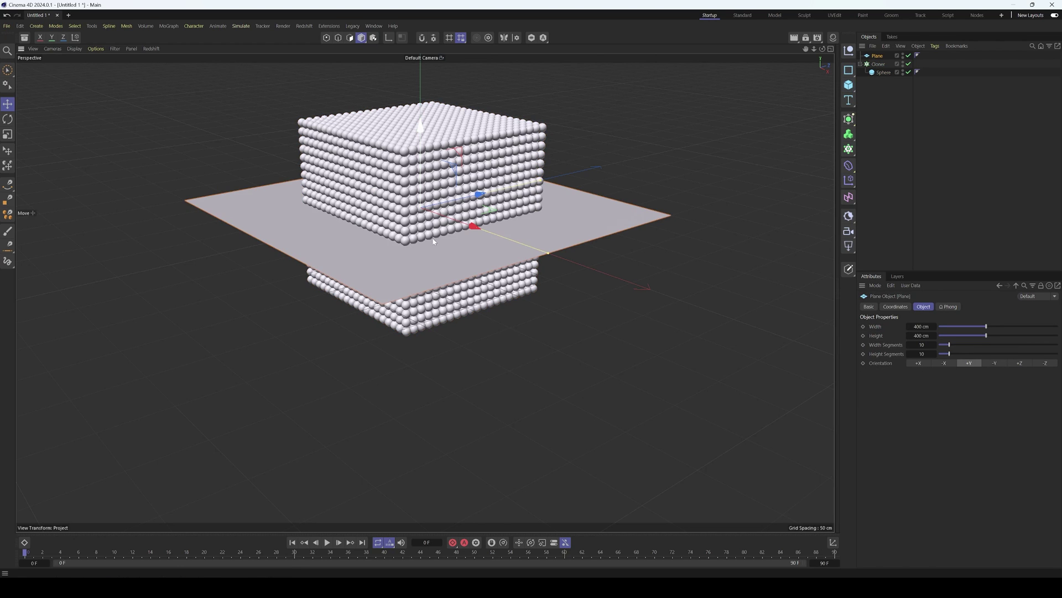
{"action": "left_click_drag", "start_coordinate": [418, 158], "coordinate": [419, 285]}
{"action": "key", "text": "t"}
{"action": "left_click_drag", "start_coordinate": [429, 374], "coordinate": [413, 359]}
{"action": "key", "text": "e"}
{"action": "key", "text": "ctrl+shift+z"}
{"action": "left_click_drag", "start_coordinate": [419, 314], "coordinate": [434, 290], "text": "alt"}
Give the Plane a custom dark grey display colour (68, 68, 68).
{"action": "left_click", "coordinate": [875, 65]}
{"action": "left_click", "coordinate": [877, 56]}
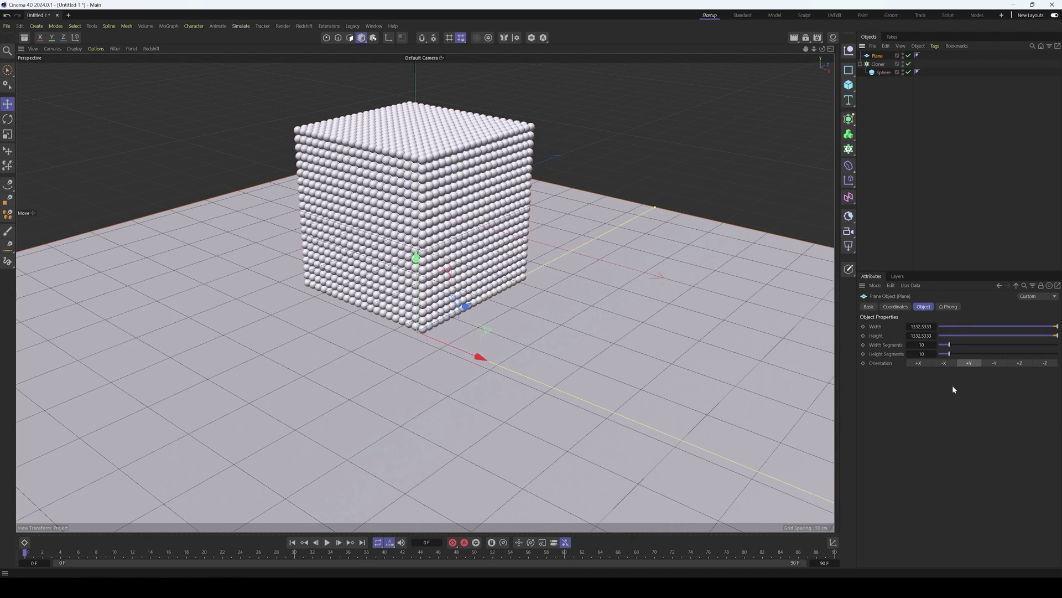
{"action": "left_click", "coordinate": [870, 308]}
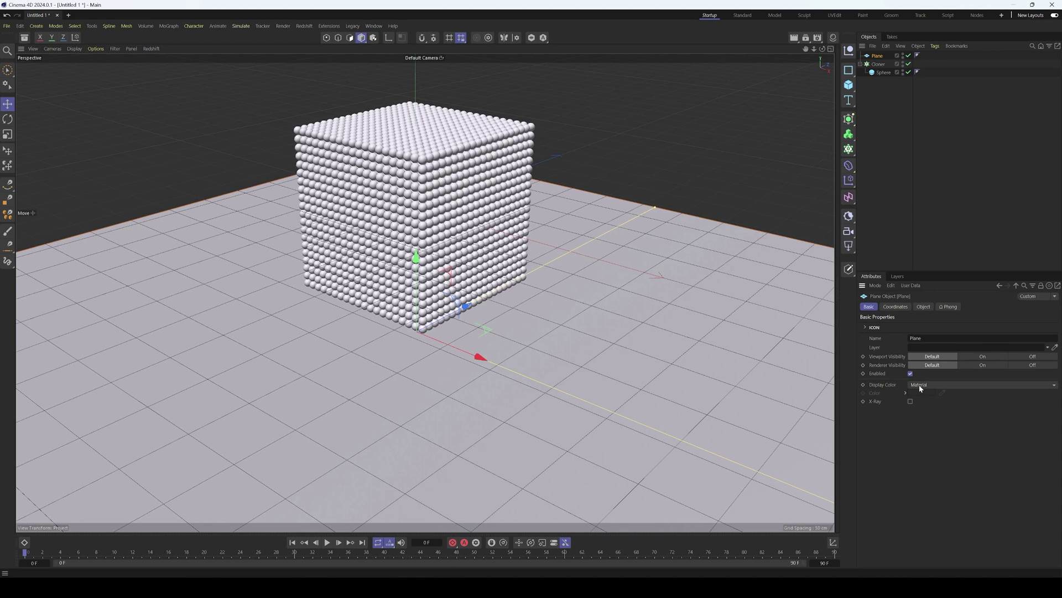
{"action": "left_click", "coordinate": [878, 64]}
{"action": "left_click", "coordinate": [860, 63]}
{"action": "left_click", "coordinate": [876, 57]}
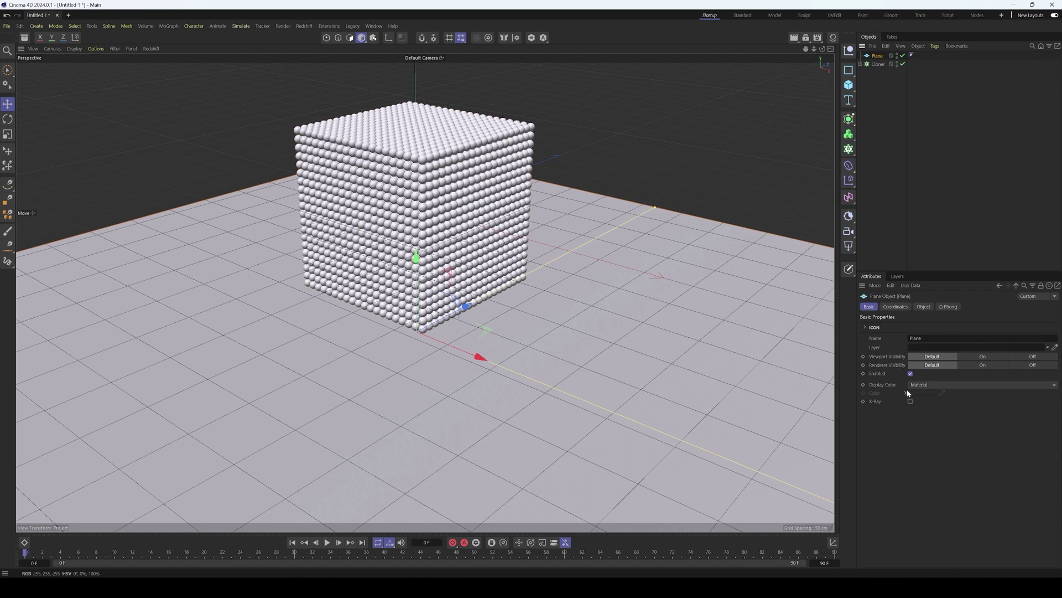
{"action": "left_click", "coordinate": [931, 387]}
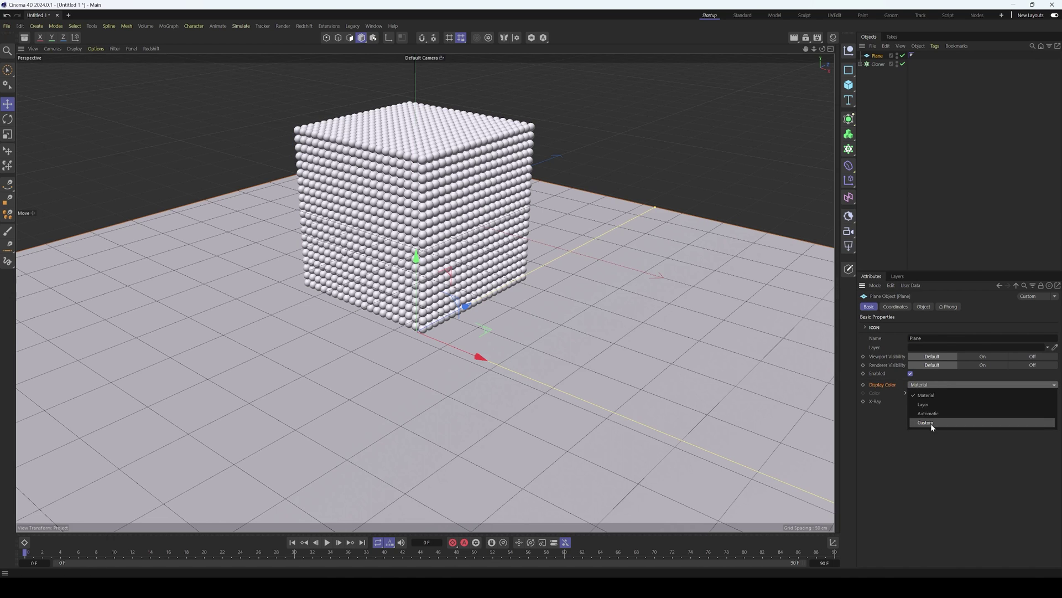
{"action": "left_click", "coordinate": [931, 423]}
{"action": "left_click", "coordinate": [921, 392]}
{"action": "left_click_drag", "start_coordinate": [871, 468], "coordinate": [839, 476]}
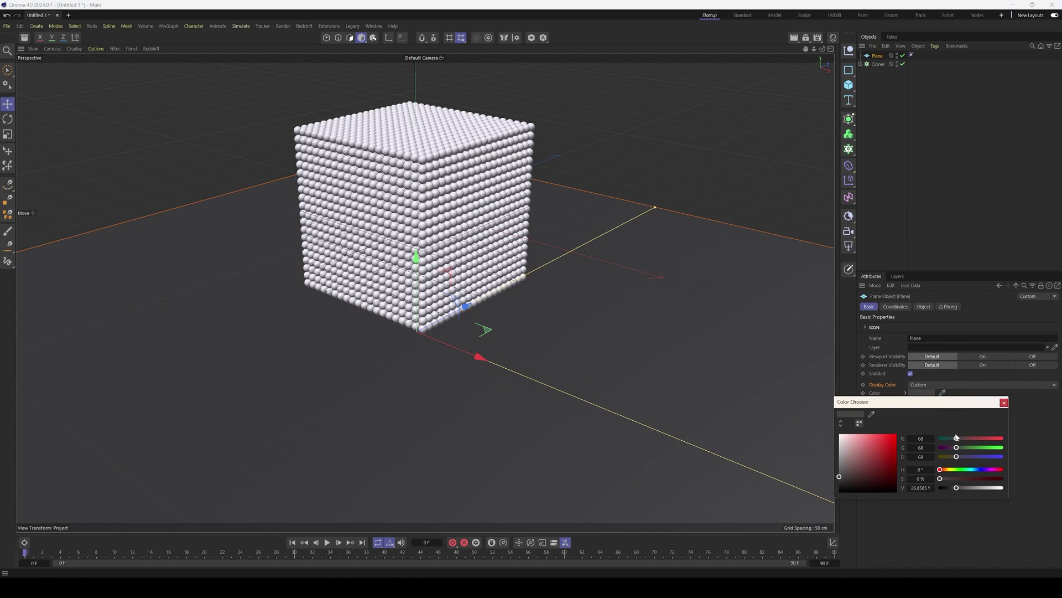
{"action": "left_click", "coordinate": [1004, 404]}
{"action": "left_click", "coordinate": [952, 177]}
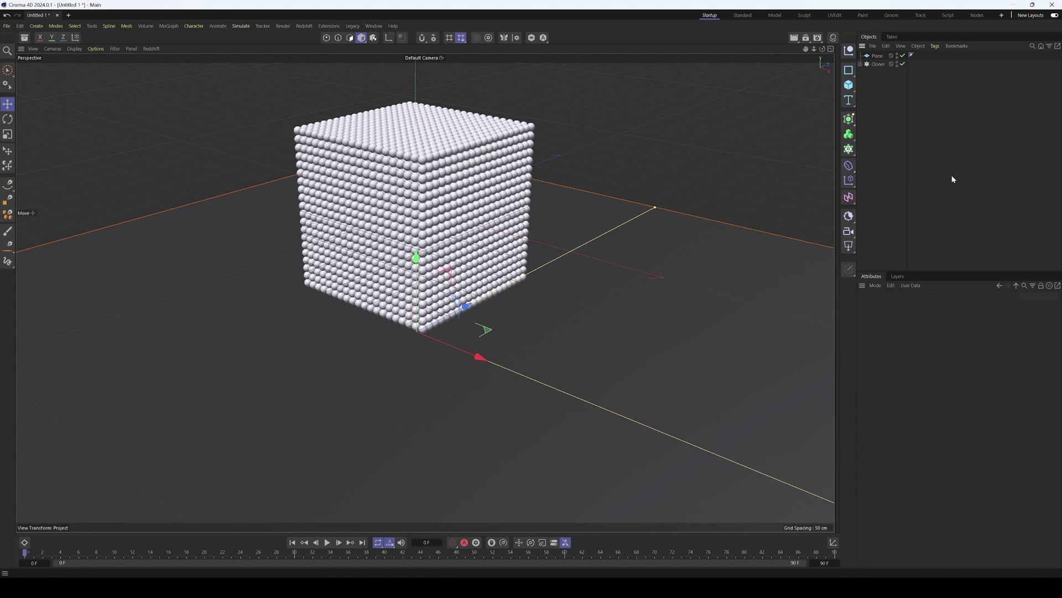
Add a Rigid Body tag to the Cloner and review its Immediately trigger settings.
{"action": "right_click", "coordinate": [879, 64]}
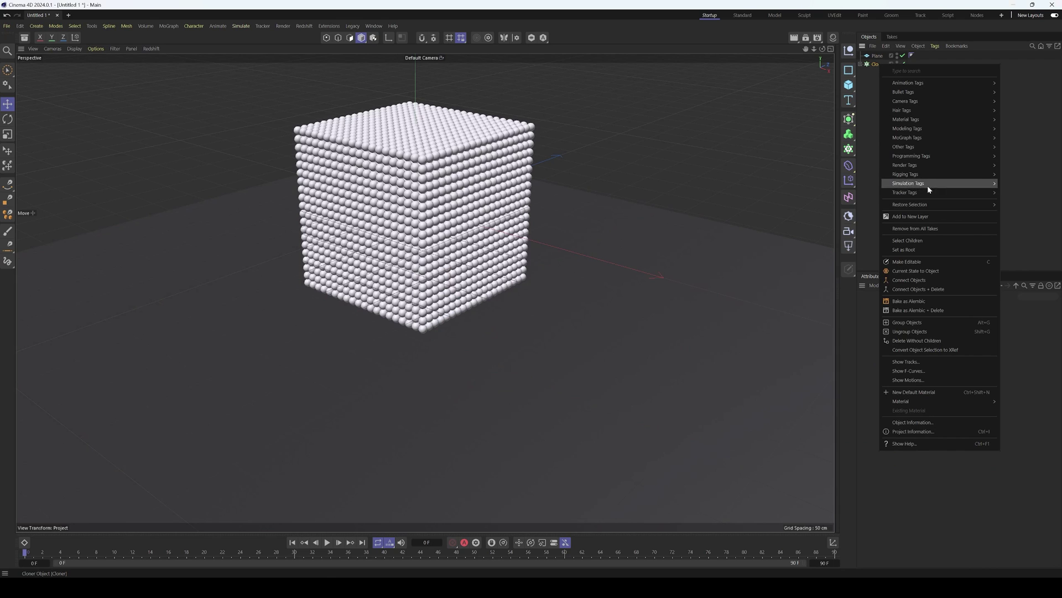
{"action": "mouse_move", "coordinate": [924, 184]}
{"action": "left_click", "coordinate": [1020, 188]}
{"action": "left_click", "coordinate": [880, 65]}
{"action": "left_click", "coordinate": [924, 307]}
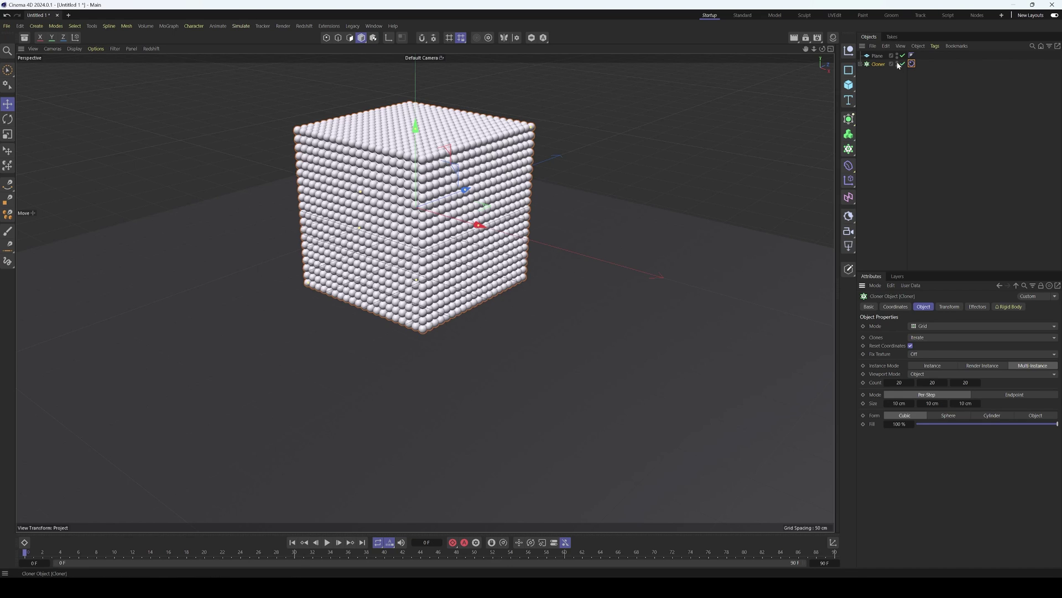
{"action": "left_click", "coordinate": [912, 64]}
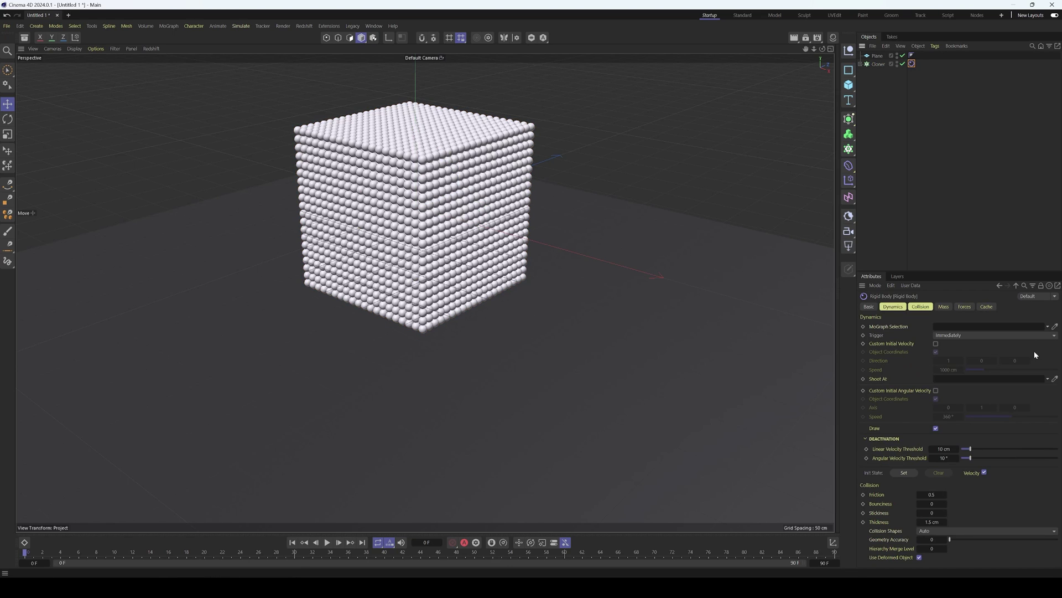
Add a Collider simulation tag to the Plane.
{"action": "left_click", "coordinate": [882, 57]}
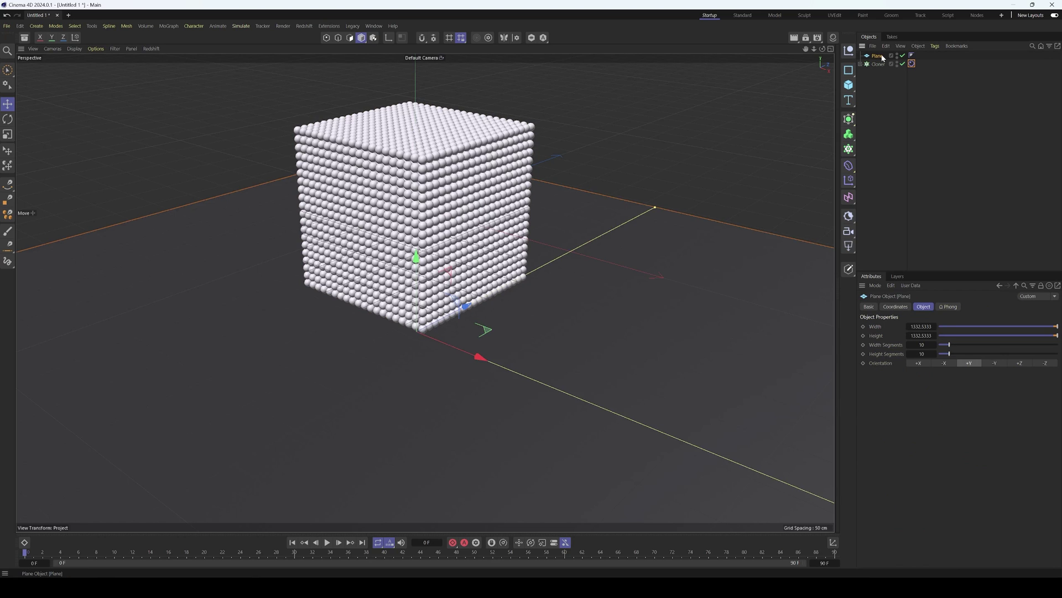
{"action": "right_click", "coordinate": [882, 57]}
{"action": "mouse_move", "coordinate": [925, 175]}
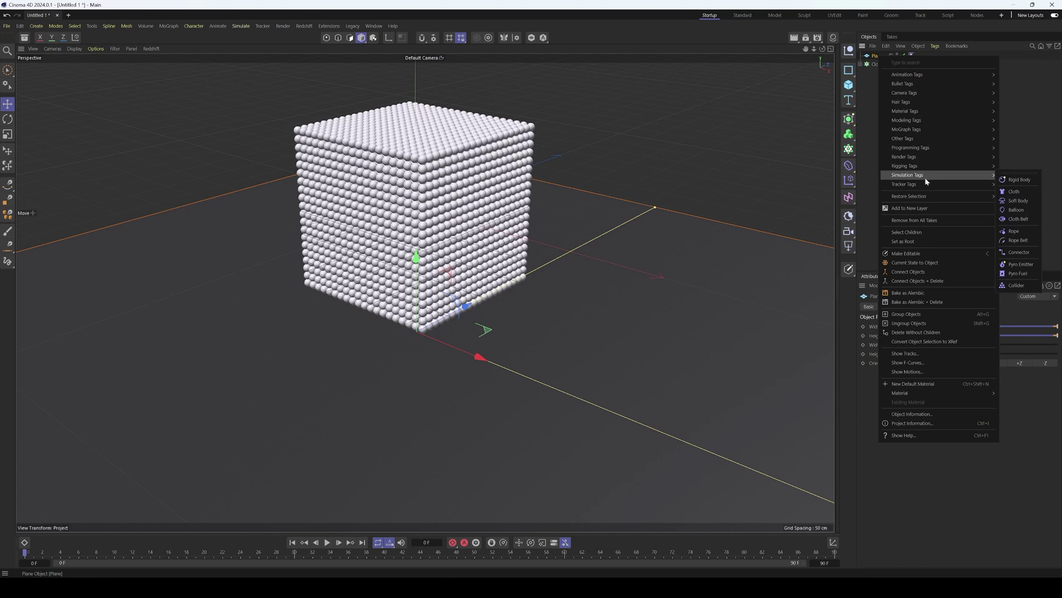
{"action": "left_click", "coordinate": [1012, 180]}
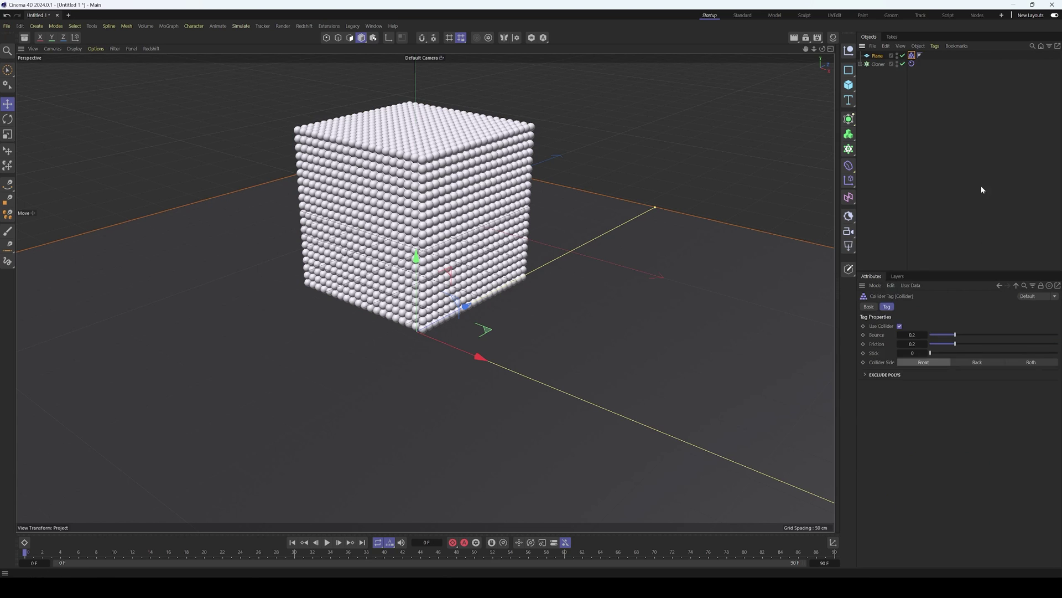
{"action": "left_click", "coordinate": [566, 372]}
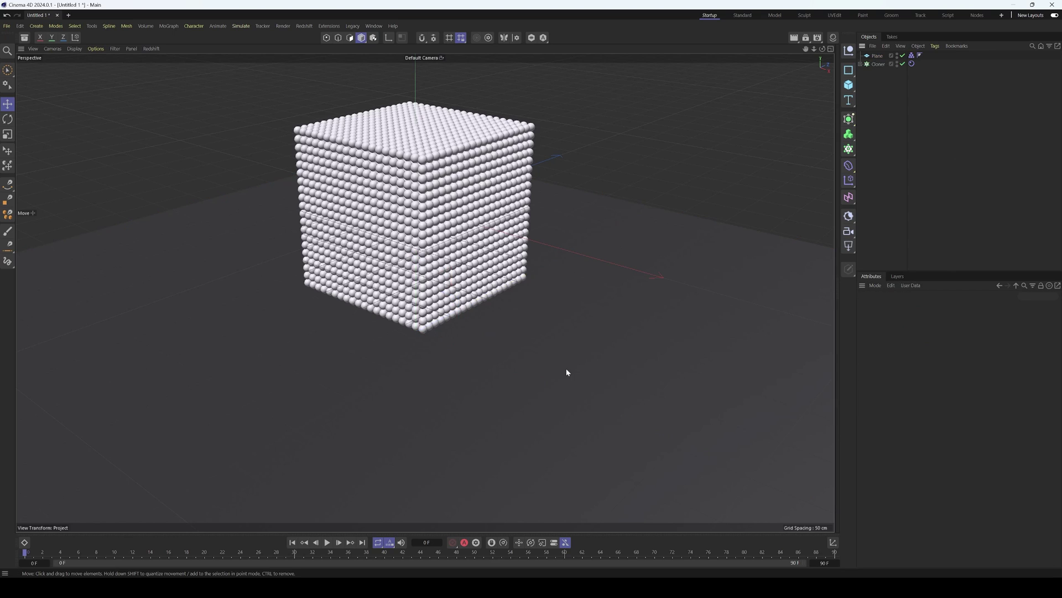
Set the timeline end to frame 222, play the simulation, then stop and rewind.
{"action": "left_click", "coordinate": [824, 563]}
{"action": "type", "text": "222"}
{"action": "key", "text": "Return"}
{"action": "left_click", "coordinate": [327, 543]}
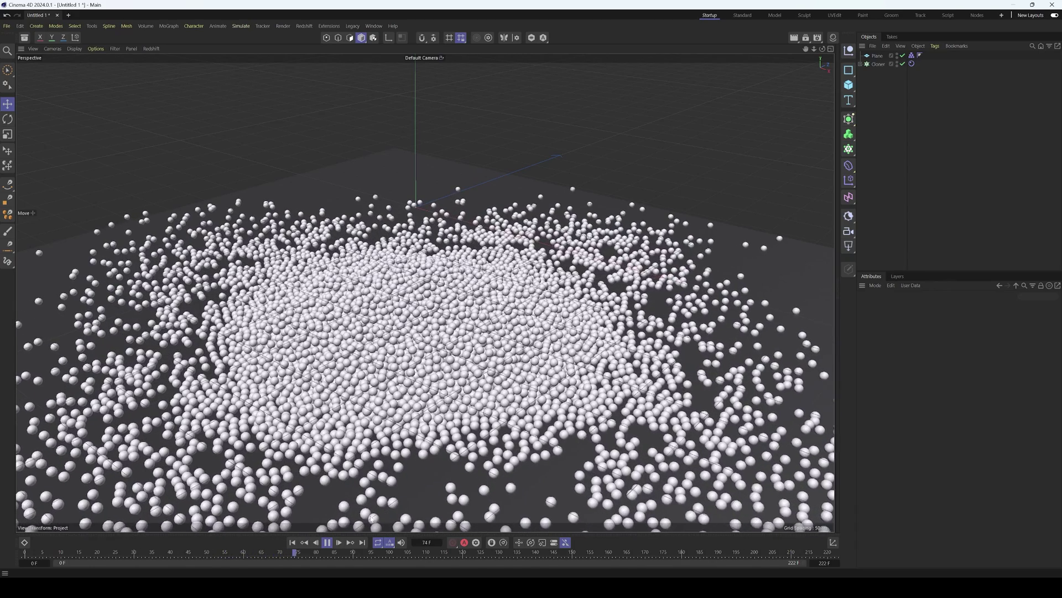
{"action": "left_click", "coordinate": [327, 542]}
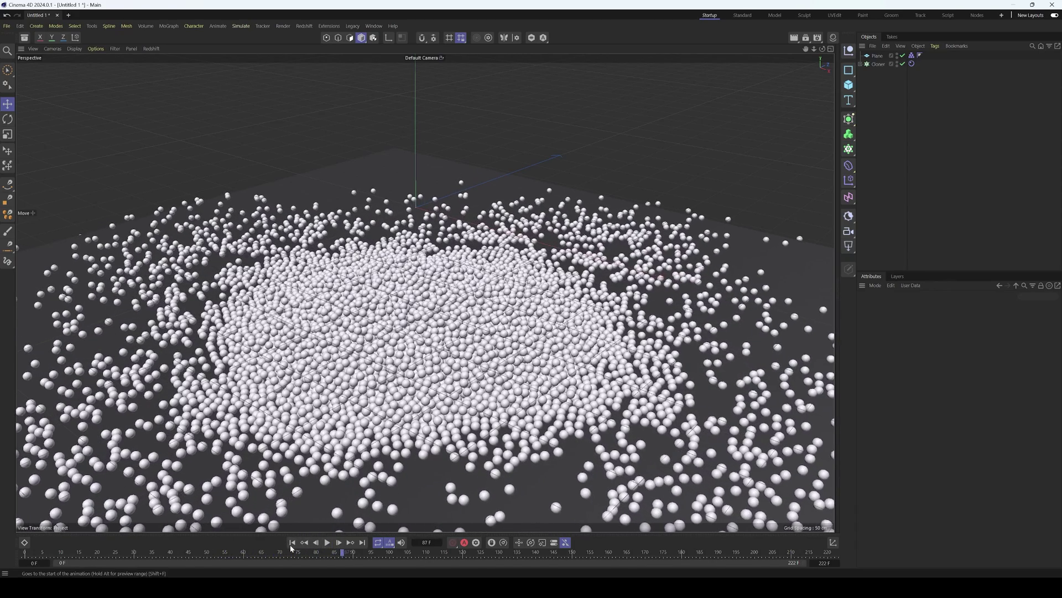
{"action": "left_click", "coordinate": [292, 544]}
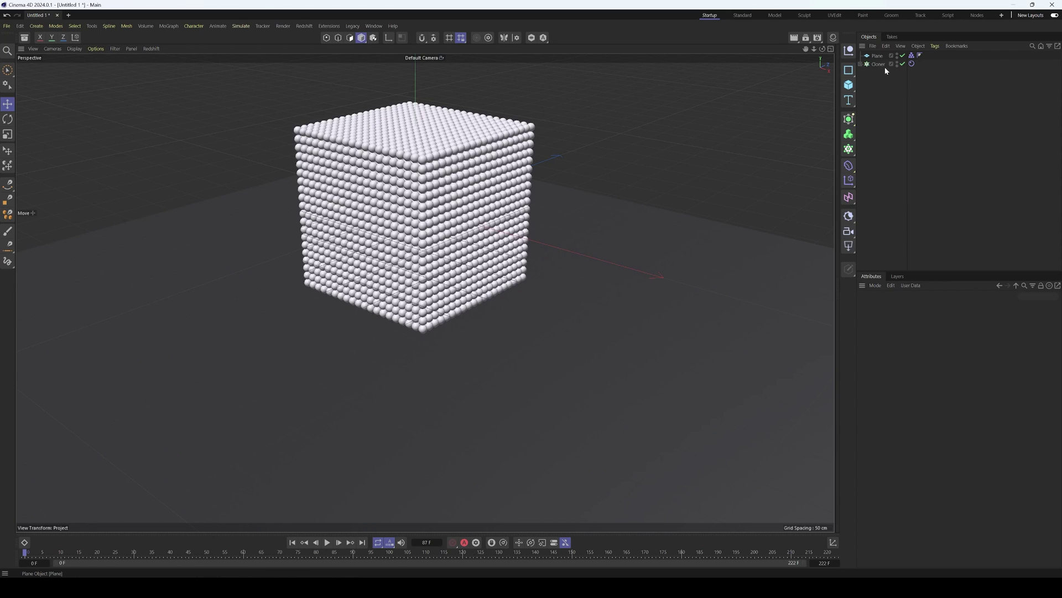
Disable the sphere Cloner and add a Cube parented under a new Voronoi Fracture.
{"action": "left_click", "coordinate": [863, 65]}
{"action": "left_click", "coordinate": [895, 72]}
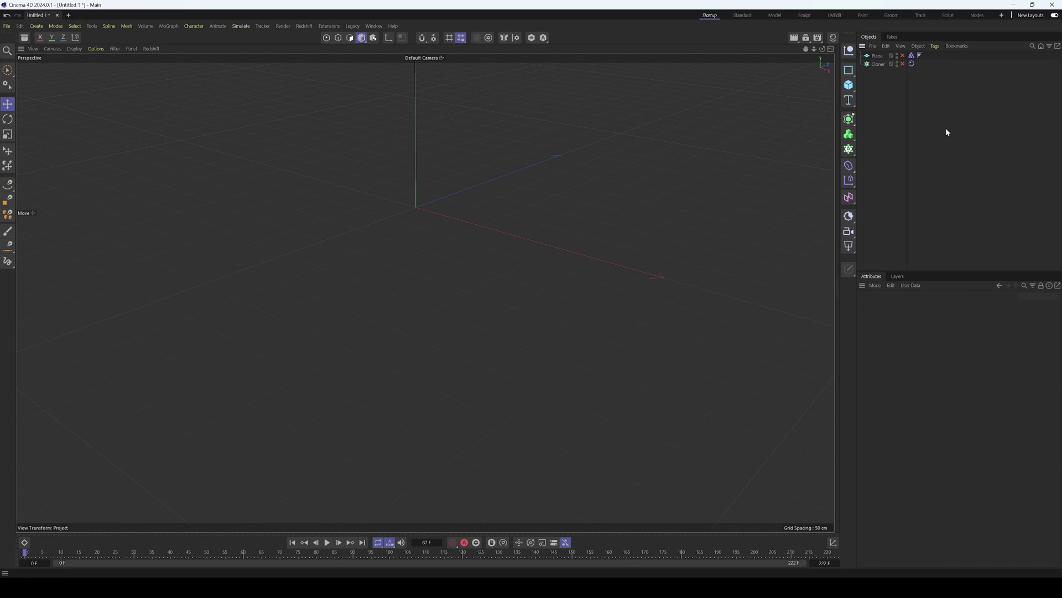
{"action": "left_click", "coordinate": [848, 84]}
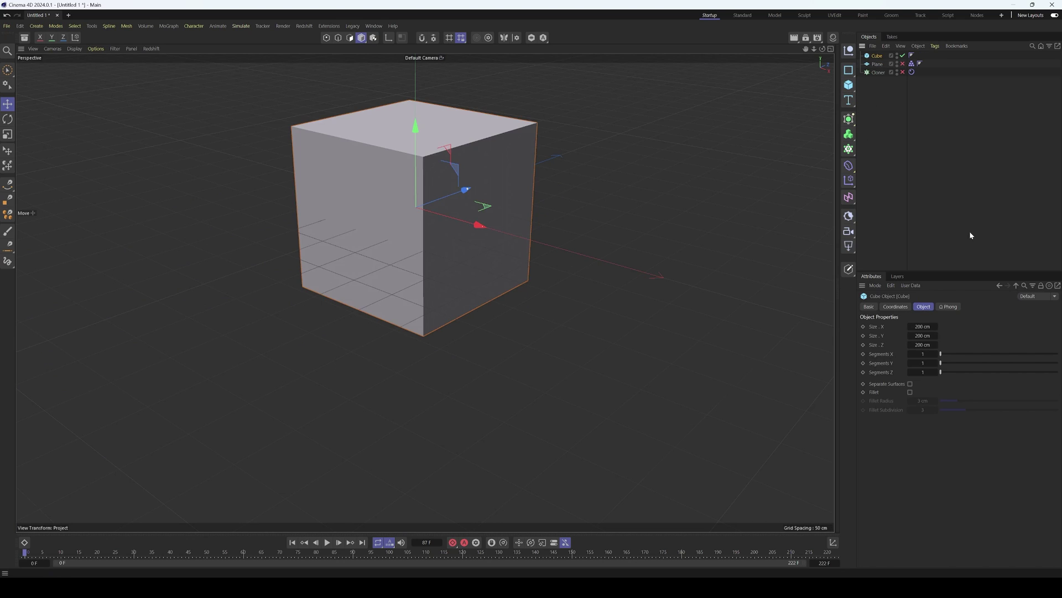
{"action": "left_click", "coordinate": [848, 119]}
{"action": "left_click", "coordinate": [849, 149]}
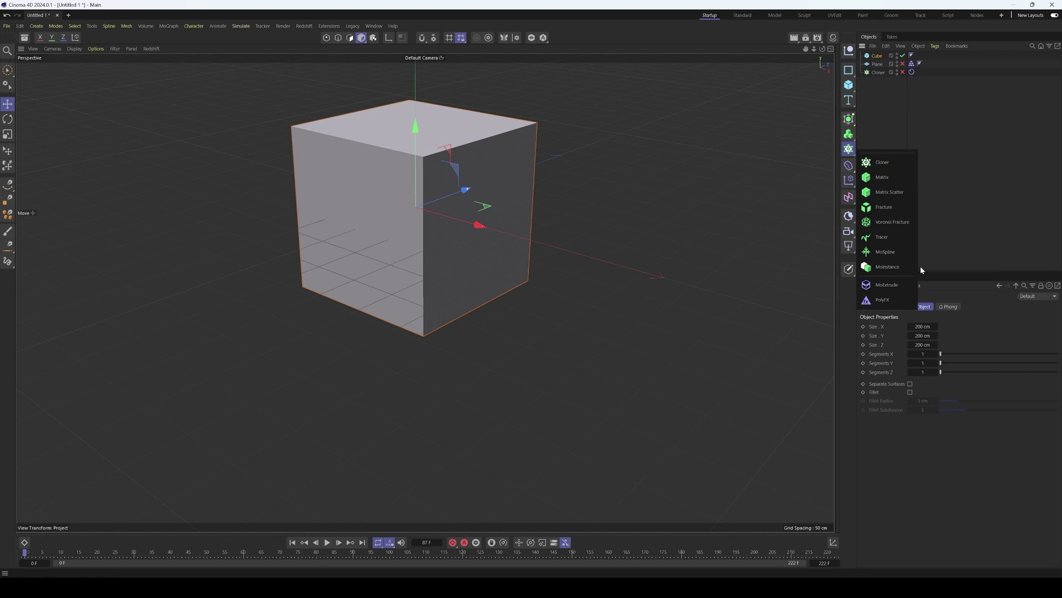
{"action": "left_click", "coordinate": [891, 222]}
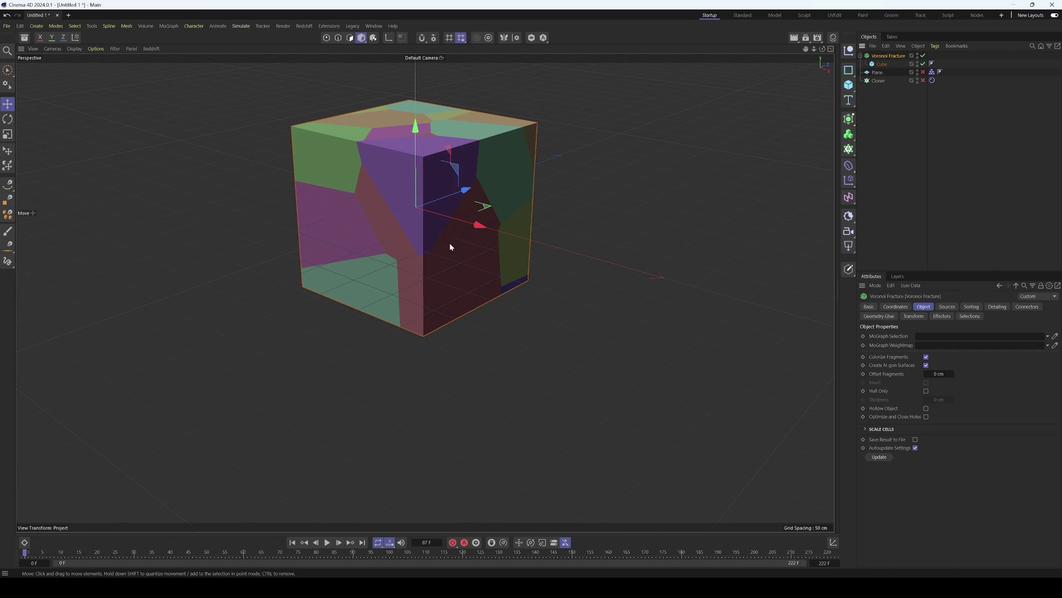
Orbit to the fractured cube's top and review the Sorting and Detailing settings.
{"action": "left_click_drag", "start_coordinate": [451, 239], "coordinate": [448, 305], "text": "alt"}
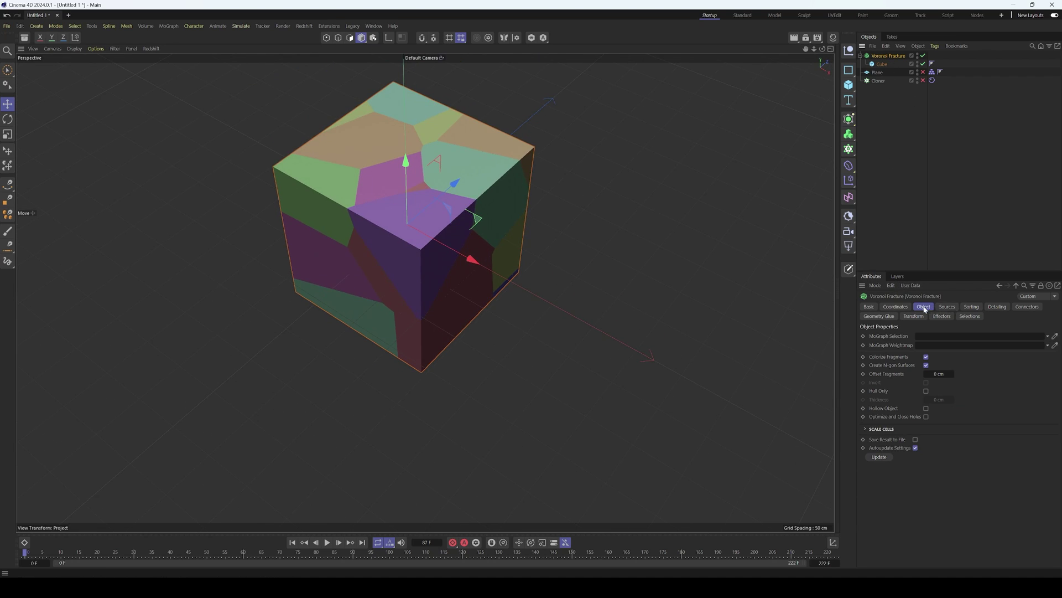
{"action": "left_click", "coordinate": [971, 308]}
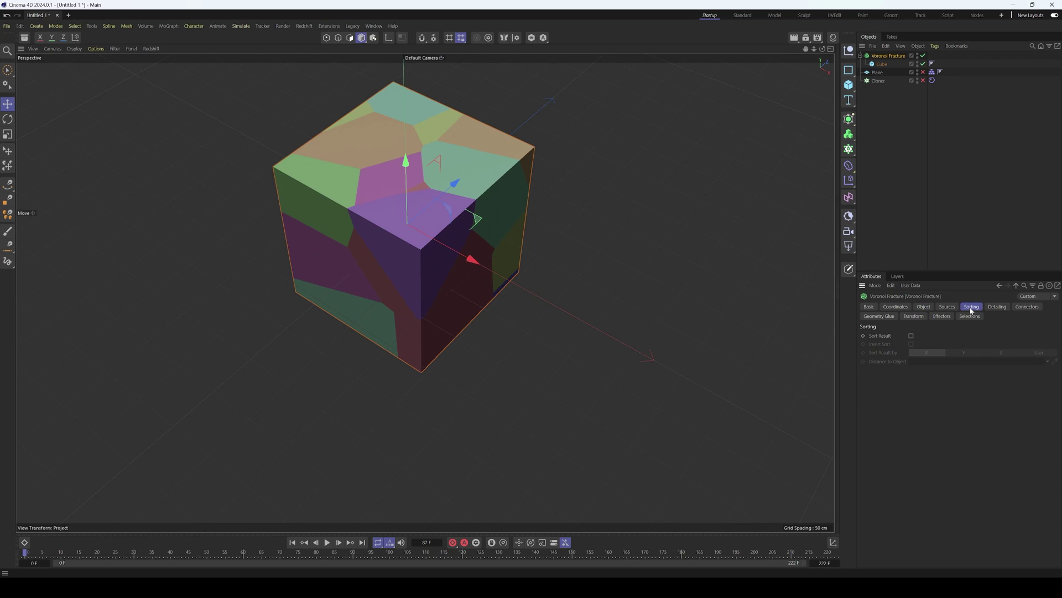
{"action": "left_click", "coordinate": [998, 307]}
Set the Voronoi Fracture's Offset Fragments to 2 cm.
{"action": "left_click", "coordinate": [924, 308]}
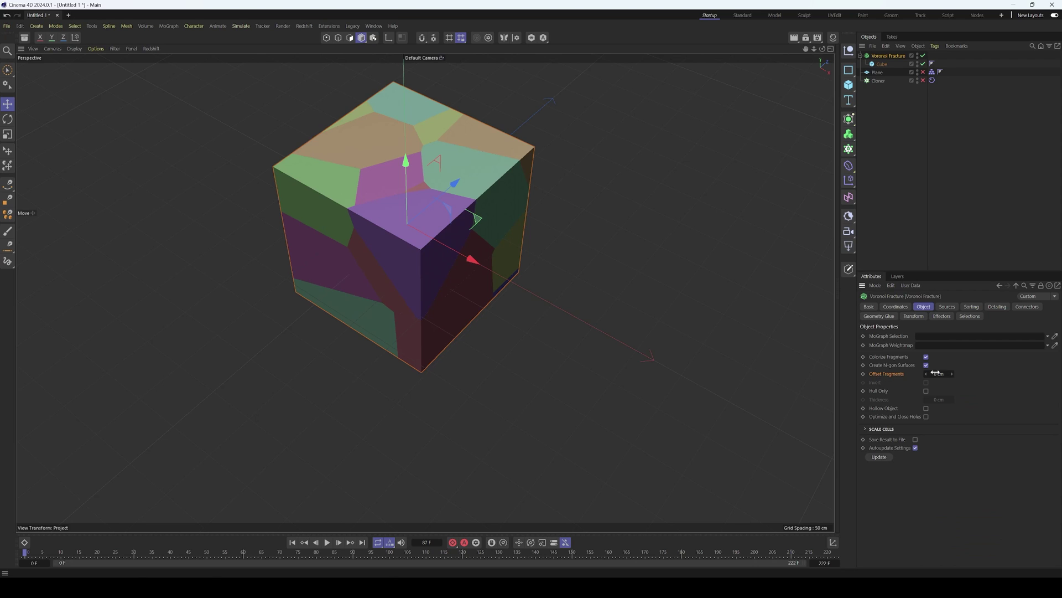
{"action": "left_click_drag", "start_coordinate": [935, 374], "coordinate": [934, 374]}
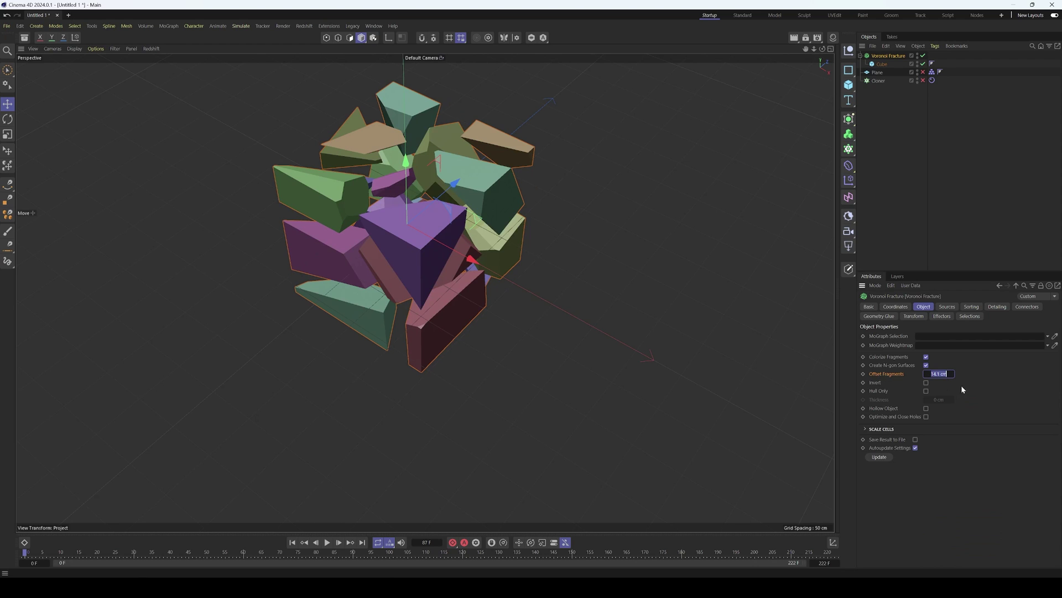
{"action": "key", "text": "Return"}
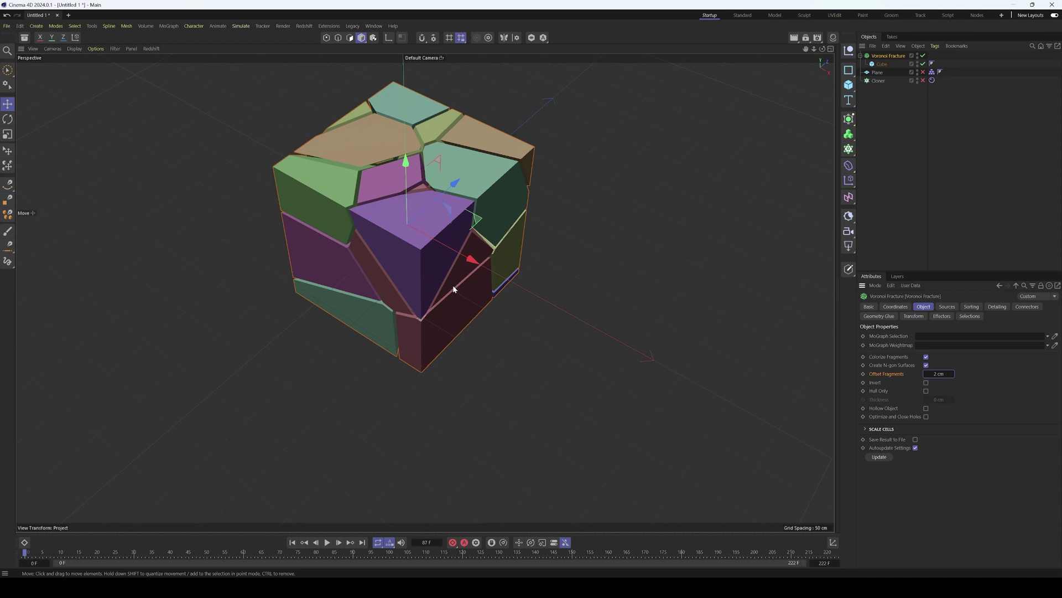
{"action": "left_click_drag", "start_coordinate": [451, 284], "coordinate": [518, 243], "text": "alt"}
Set the Point Generator distribution to Inverse Normal with standard deviation 0.54.
{"action": "left_click", "coordinate": [946, 306]}
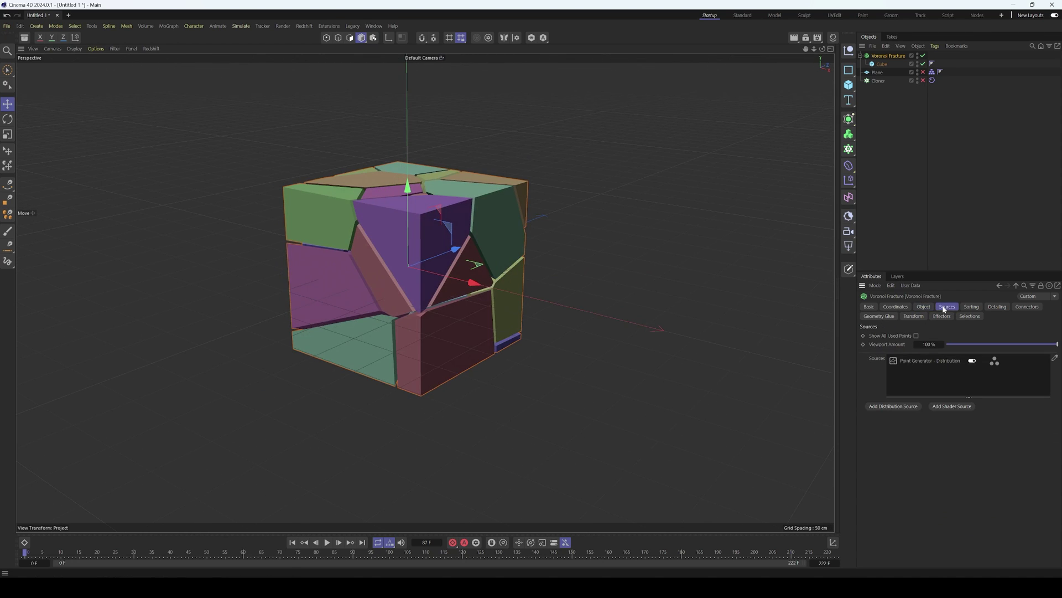
{"action": "left_click", "coordinate": [913, 361]}
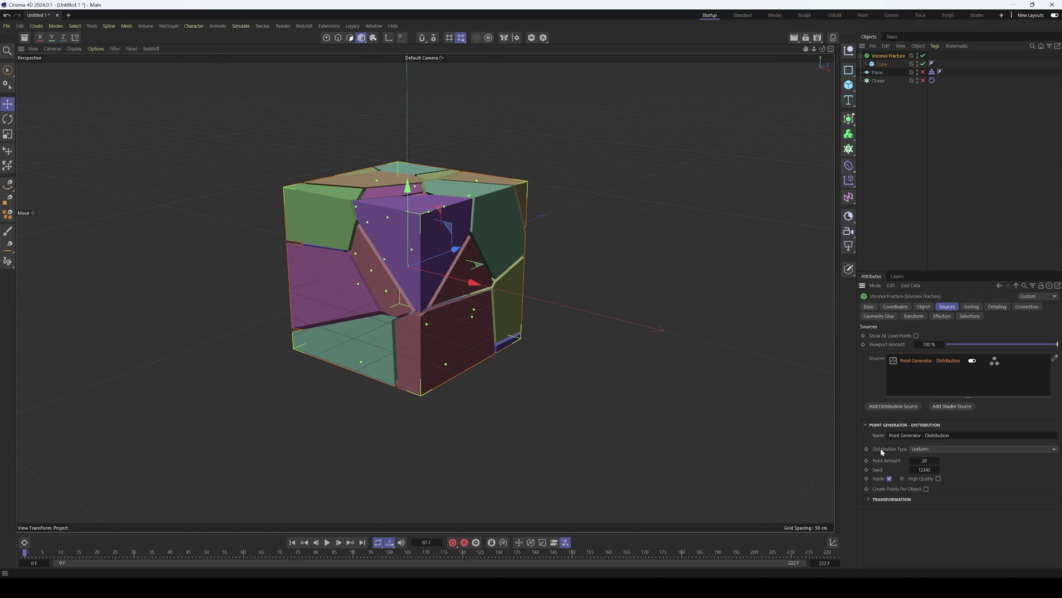
{"action": "left_click", "coordinate": [910, 449]}
{"action": "left_click", "coordinate": [935, 478]}
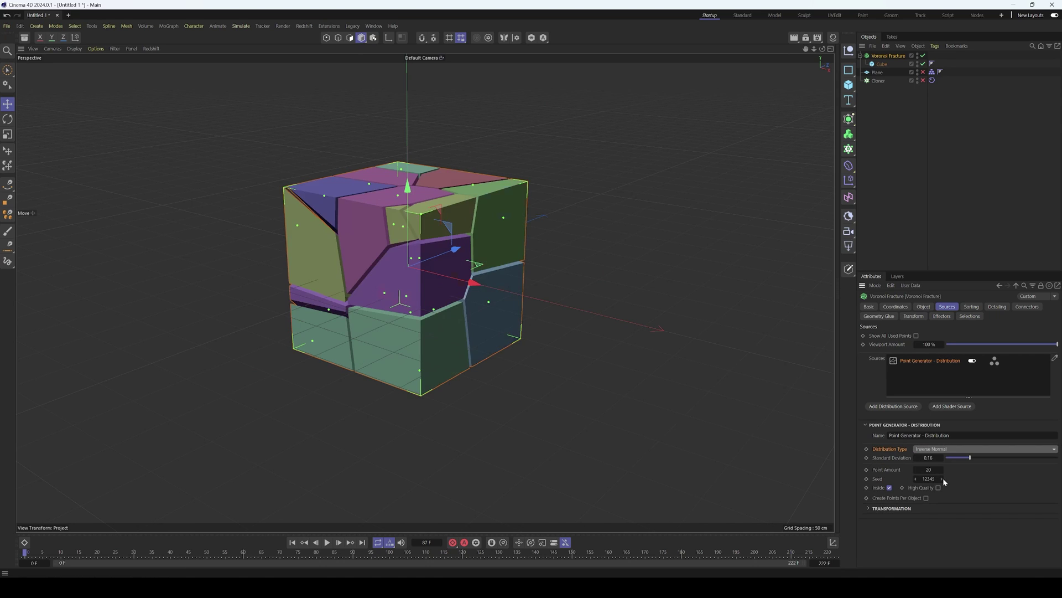
{"action": "left_click_drag", "start_coordinate": [993, 457], "coordinate": [1032, 459]}
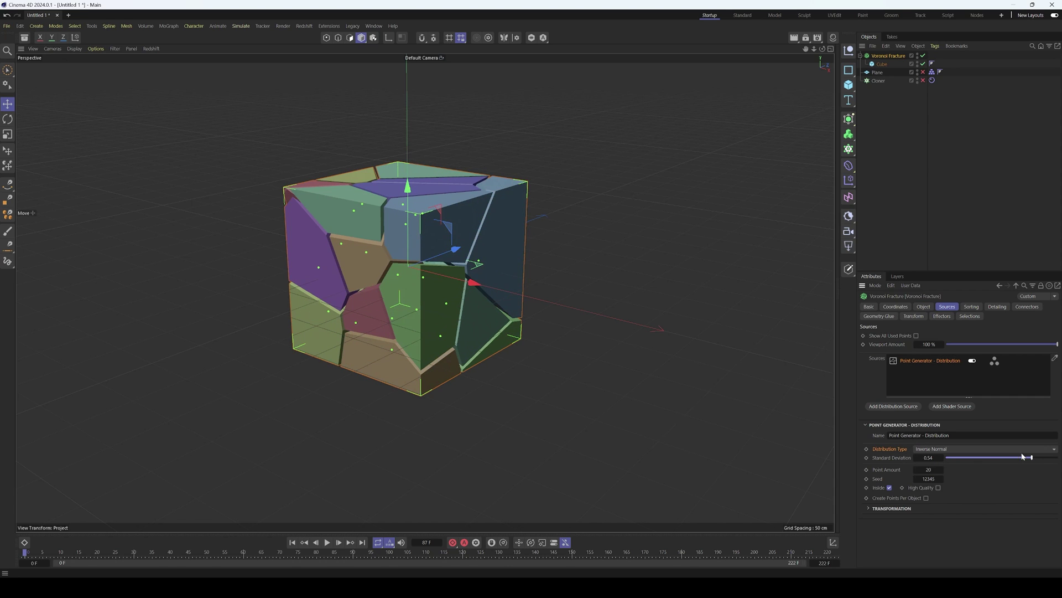
{"action": "left_click_drag", "start_coordinate": [439, 309], "coordinate": [531, 283], "text": "alt"}
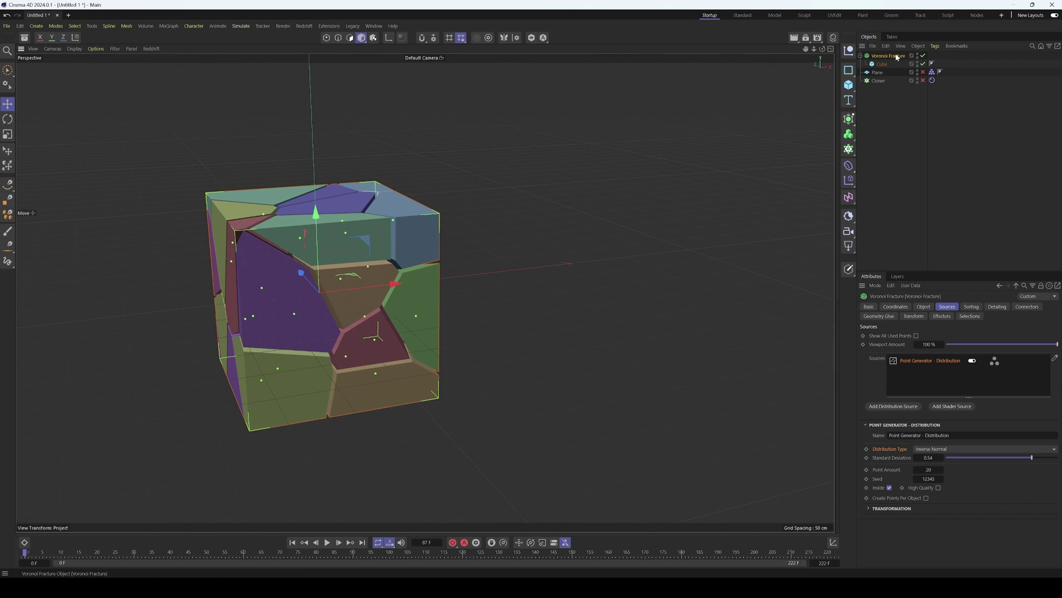
Pull the brown, red and teal fragments out of the fractured cube.
{"action": "left_click", "coordinate": [384, 236]}
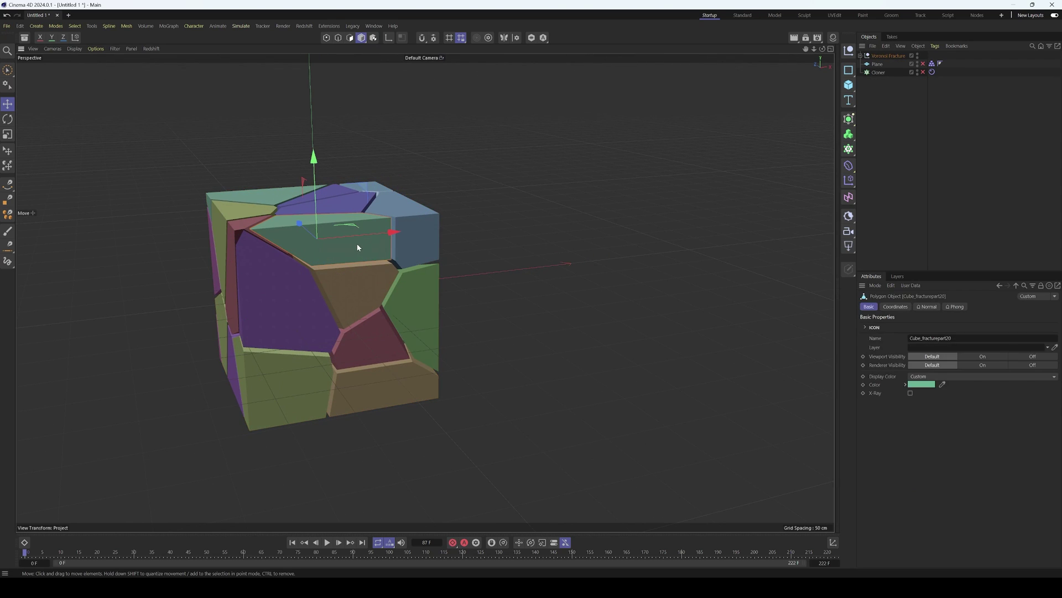
{"action": "left_click", "coordinate": [472, 341]}
{"action": "left_click", "coordinate": [366, 316]}
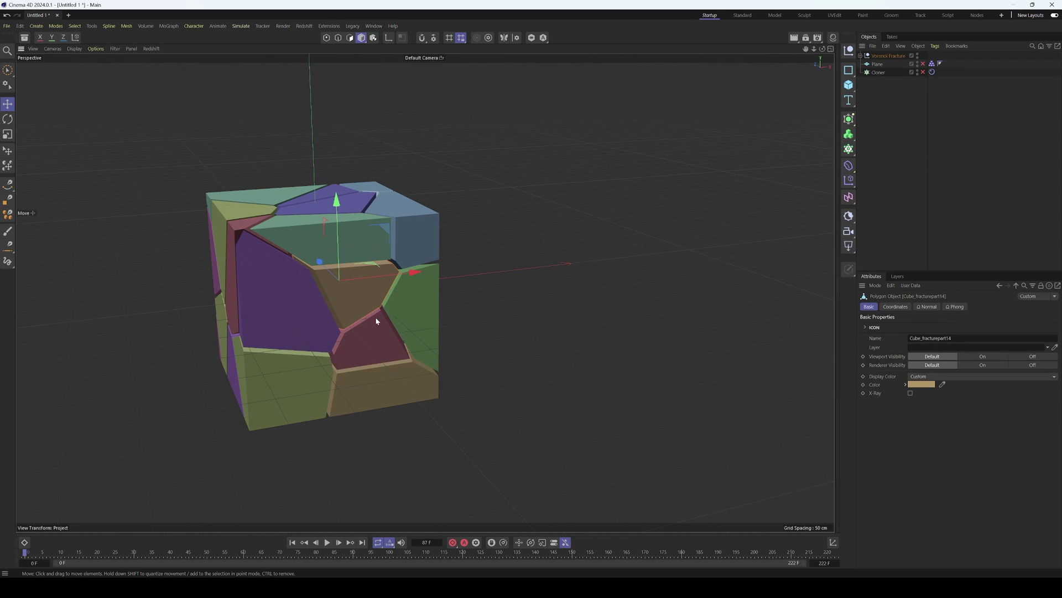
{"action": "right_click_drag", "start_coordinate": [376, 322], "coordinate": [340, 308]}
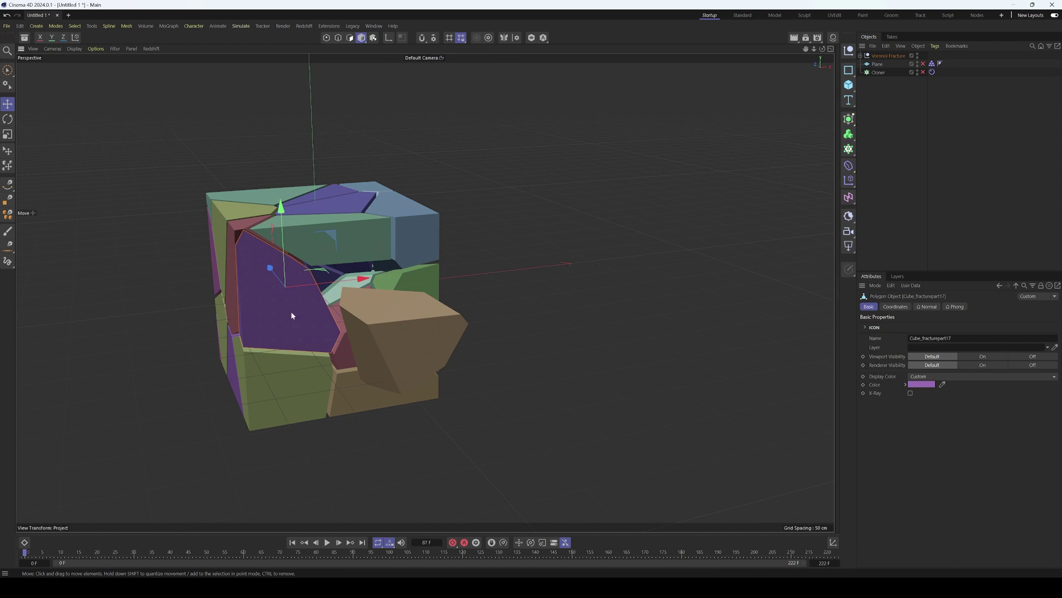
{"action": "left_click", "coordinate": [265, 284]}
{"action": "left_click_drag", "start_coordinate": [271, 313], "coordinate": [426, 314]}
{"action": "key", "text": "ctrl+z"}
{"action": "left_click", "coordinate": [362, 291]}
{"action": "left_click_drag", "start_coordinate": [344, 319], "coordinate": [501, 172]}
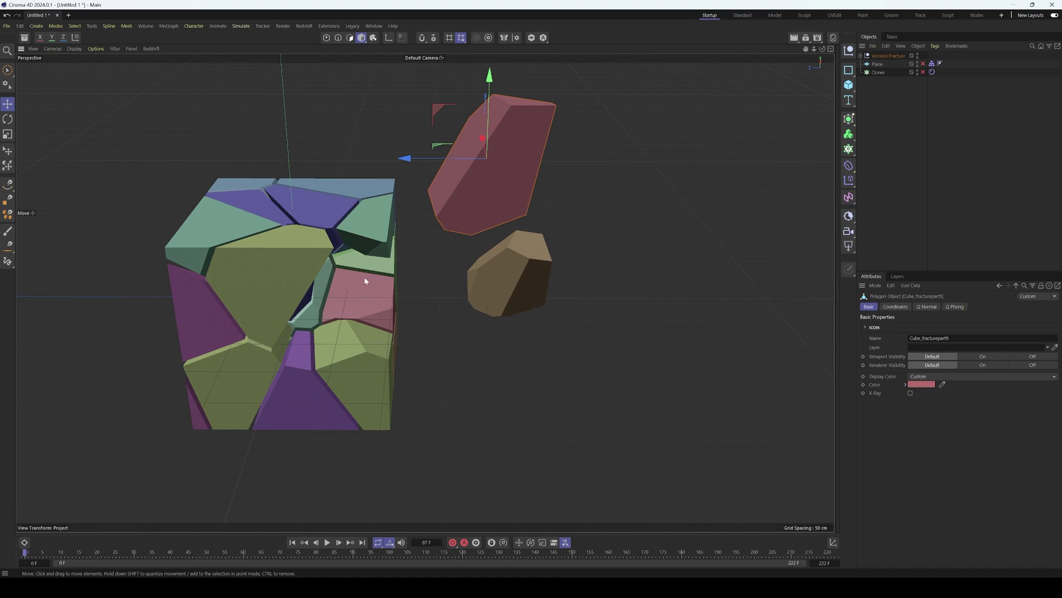
{"action": "left_click", "coordinate": [297, 249]}
{"action": "left_click", "coordinate": [363, 222]}
{"action": "left_click_drag", "start_coordinate": [362, 221], "coordinate": [606, 208]}
Move Cube_fracturepart9, 14 and 20 out of Voronoi Fracture and delete the fracture.
{"action": "left_click", "coordinate": [861, 55]}
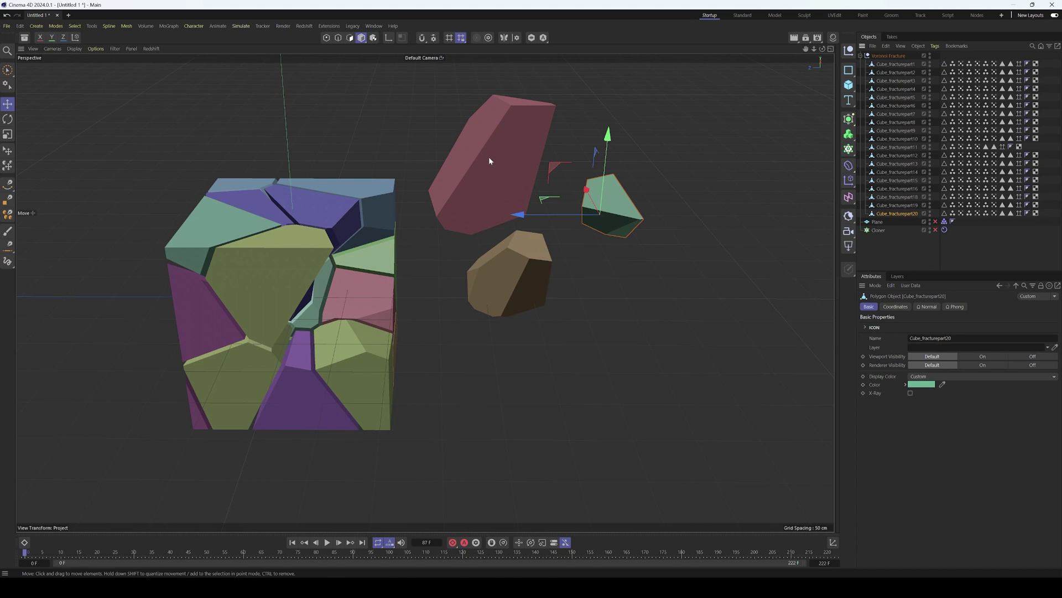
{"action": "left_click", "coordinate": [513, 187], "text": "shift"}
{"action": "left_click", "coordinate": [507, 271], "text": "shift"}
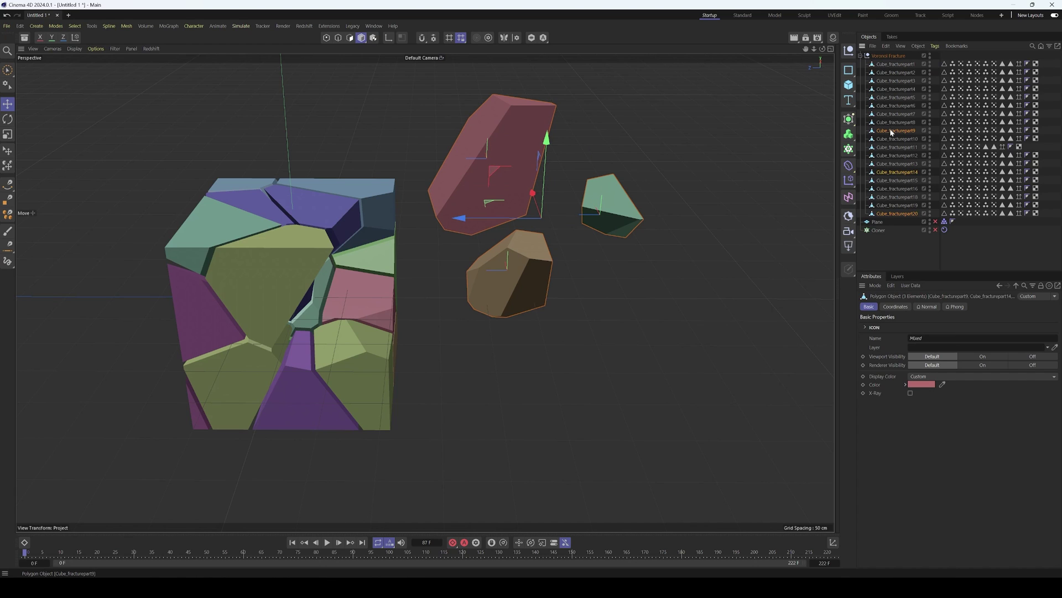
{"action": "left_click_drag", "start_coordinate": [891, 126], "coordinate": [884, 55]}
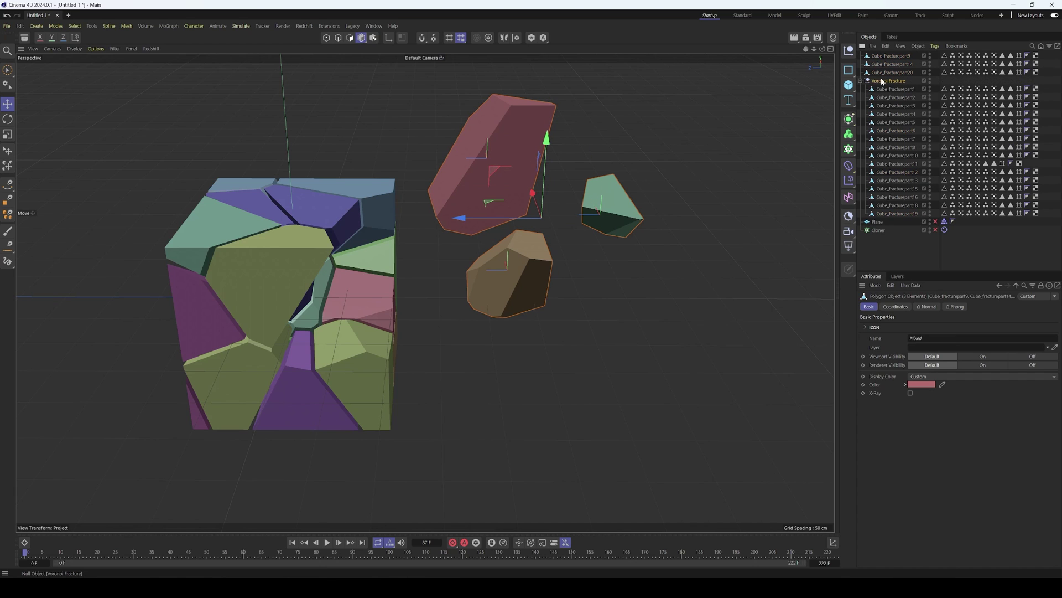
{"action": "left_click", "coordinate": [882, 81]}
{"action": "key", "text": "Delete"}
Set the three fragments' position to 0 cm on X, Y and Z.
{"action": "left_click_drag", "start_coordinate": [458, 222], "coordinate": [399, 266], "text": "alt"}
{"action": "left_click", "coordinate": [457, 268]}
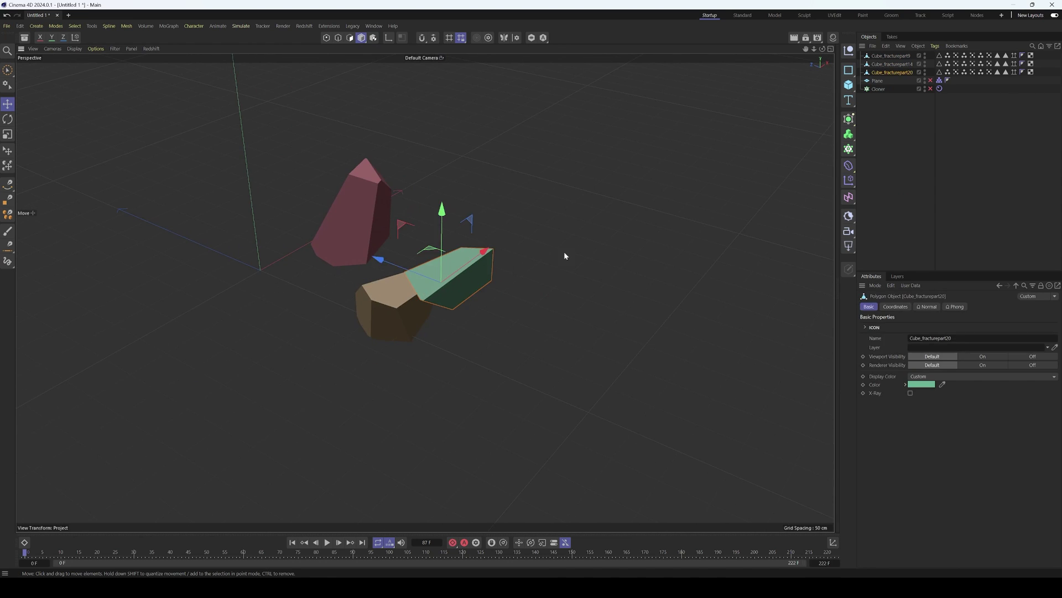
{"action": "left_click", "coordinate": [886, 57]}
{"action": "left_click", "coordinate": [886, 72], "text": "shift"}
{"action": "left_click", "coordinate": [887, 64], "text": "shift"}
{"action": "left_click", "coordinate": [902, 308]}
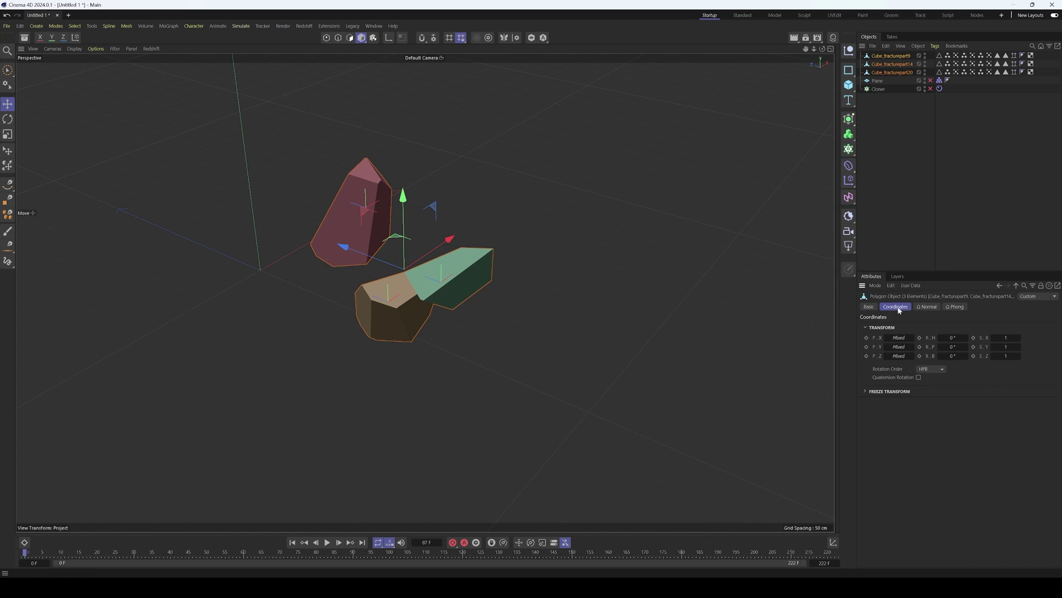
{"action": "left_click", "coordinate": [898, 337]}
{"action": "type", "text": "0"}
{"action": "key", "text": "Tab"}
{"action": "type", "text": "0"}
{"action": "key", "text": "Tab"}
{"action": "type", "text": "0"}
{"action": "key", "text": "Return"}
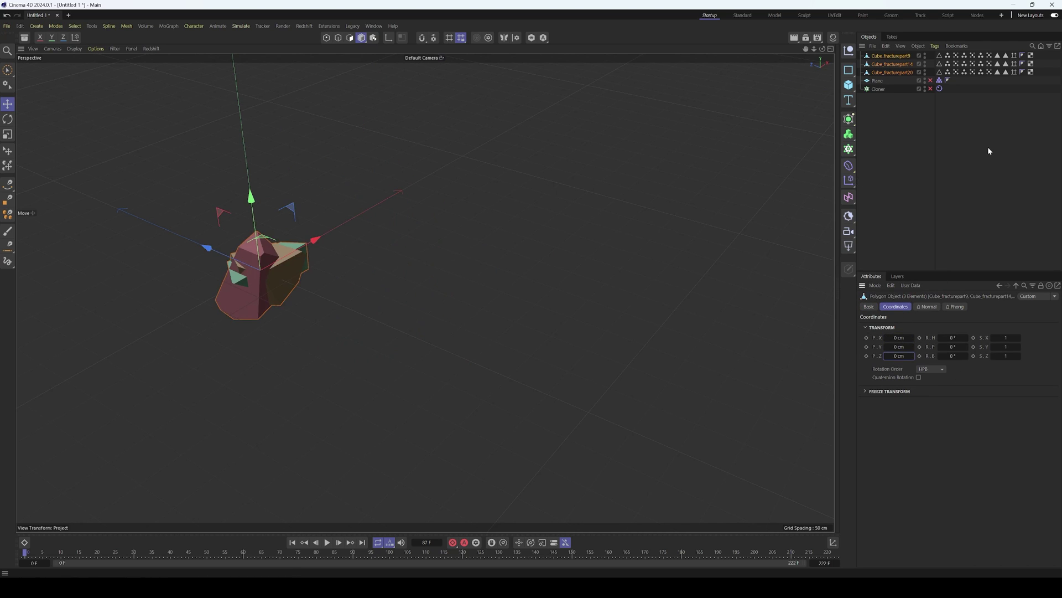
Hide the pink and brown fragments and wrap the green one in a Volume Builder.
{"action": "left_click", "coordinate": [988, 146]}
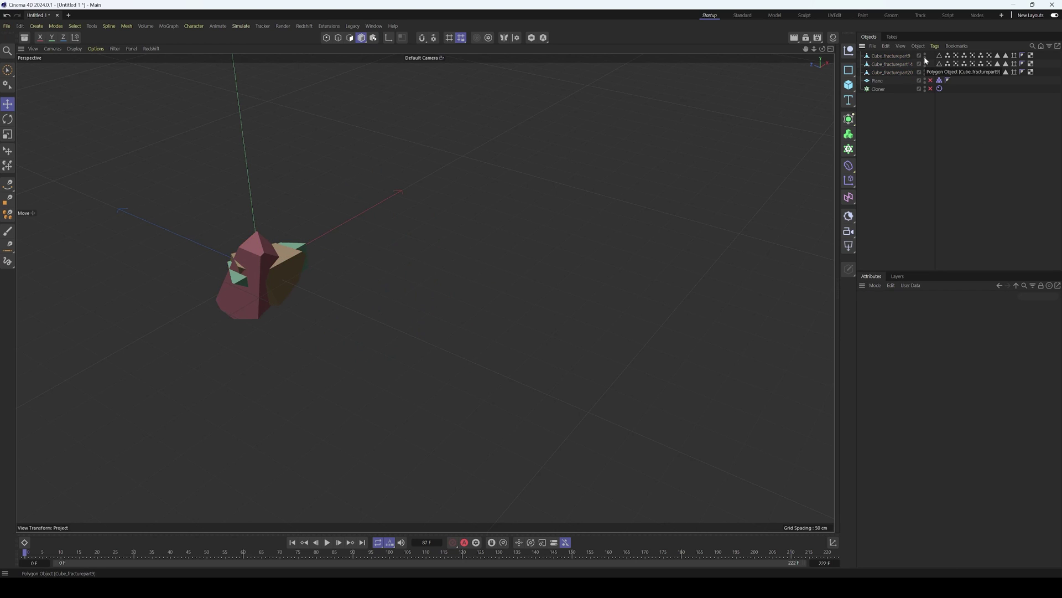
{"action": "left_click", "coordinate": [925, 56]}
{"action": "left_click", "coordinate": [908, 72]}
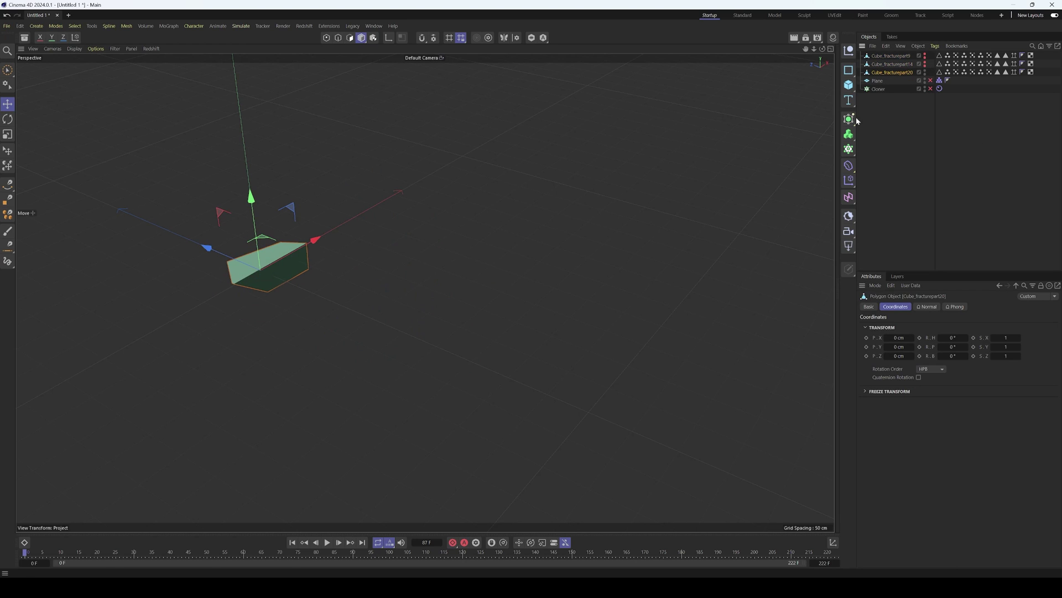
{"action": "middle_click_drag", "start_coordinate": [360, 253], "coordinate": [537, 249], "text": "alt"}
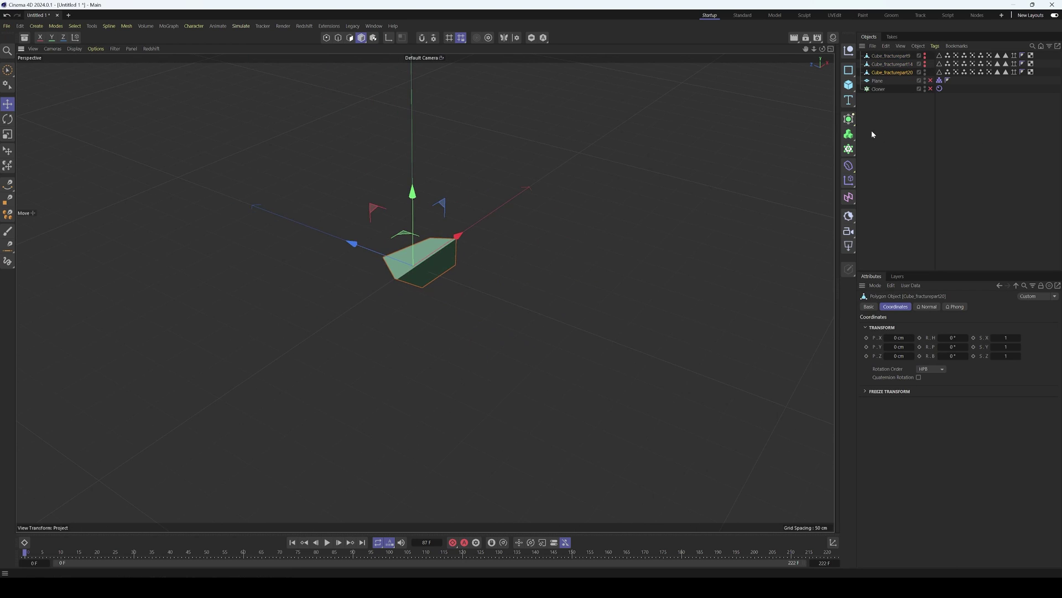
{"action": "left_click", "coordinate": [848, 134]}
{"action": "left_click", "coordinate": [891, 148]}
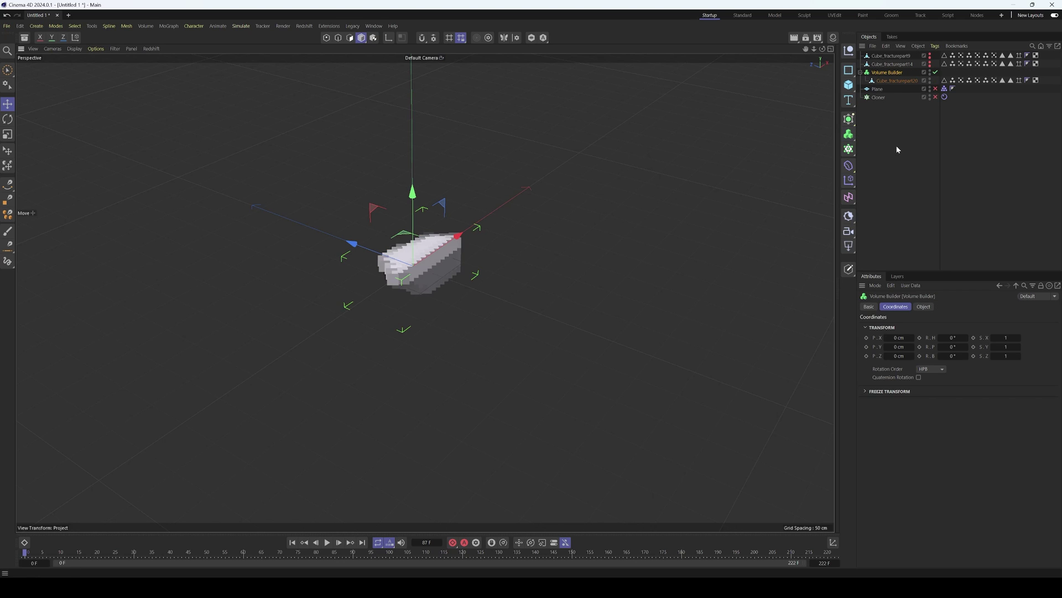
Edit the Volume Builder's voxel size and add an SDF Smooth filter at 22% strength.
{"action": "left_click", "coordinate": [923, 307]}
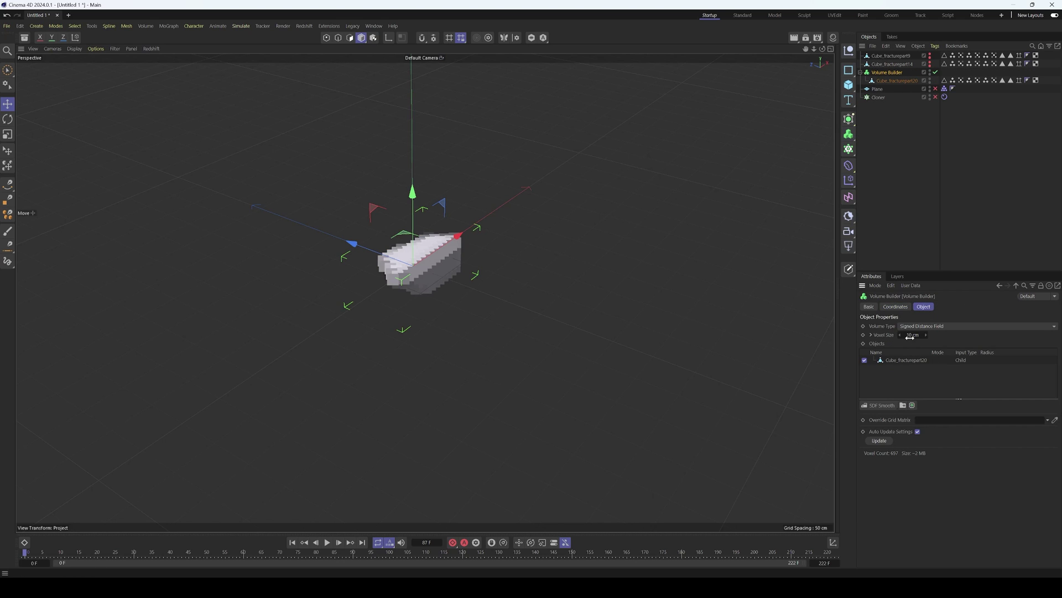
{"action": "double_click", "coordinate": [910, 336]}
{"action": "left_click", "coordinate": [881, 405]}
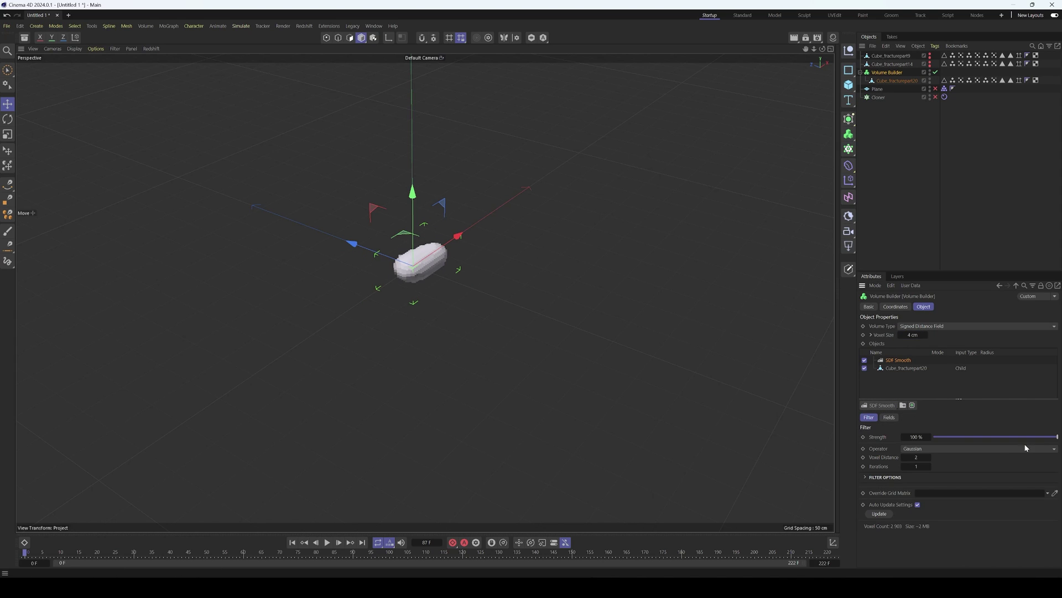
{"action": "left_click_drag", "start_coordinate": [1025, 441], "coordinate": [963, 438]}
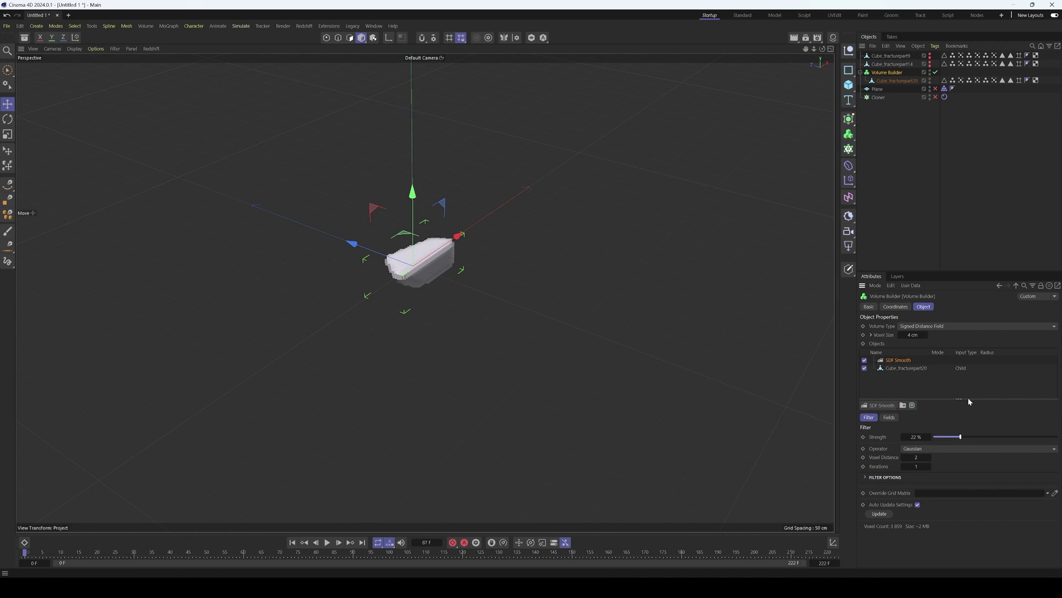
Turn the volume into a mesh with a Volume Mesher and show its polygon wireframe.
{"action": "left_click", "coordinate": [849, 134]}
{"action": "left_click", "coordinate": [876, 164]}
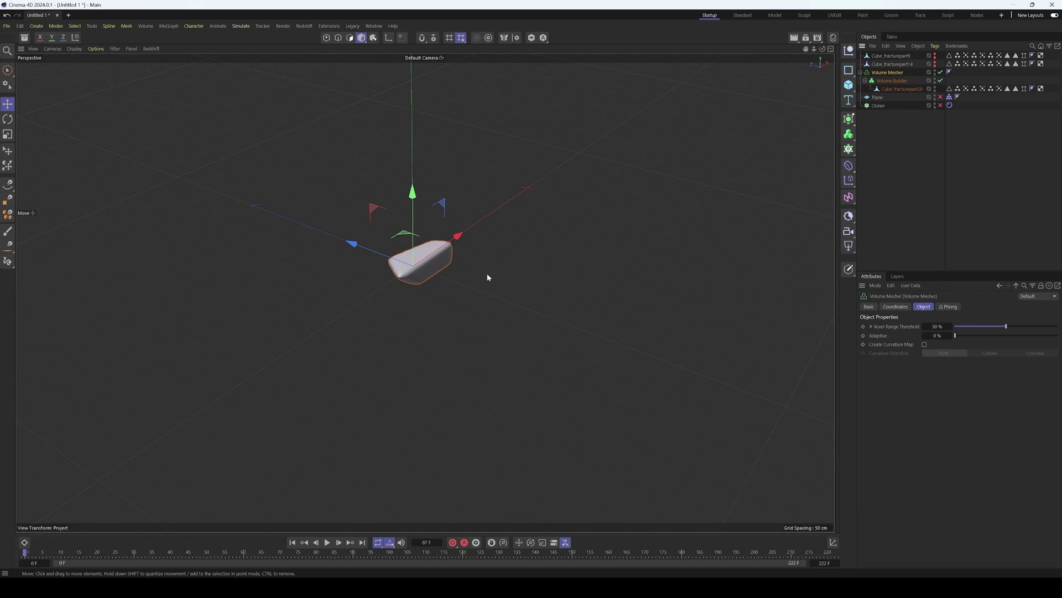
{"action": "key", "text": "n"}
{"action": "key", "text": "b"}
{"action": "left_click_drag", "start_coordinate": [419, 272], "coordinate": [451, 213], "text": "alt"}
Change the voxel size to 2 cm and raise SDF Smooth strength to 51%.
{"action": "left_click", "coordinate": [892, 81]}
{"action": "left_click_drag", "start_coordinate": [910, 335], "coordinate": [931, 338]}
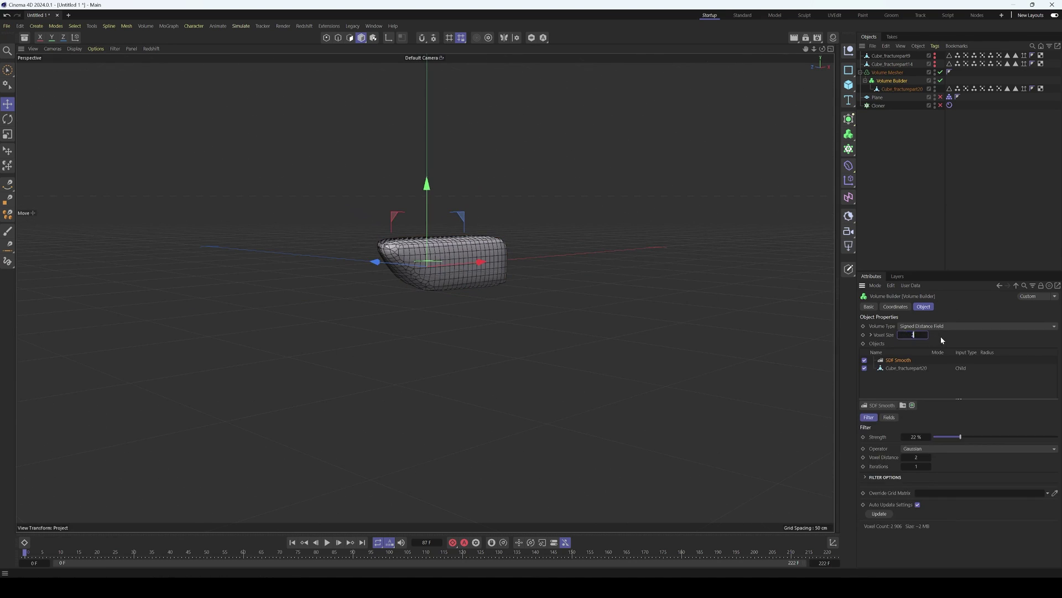
{"action": "key", "text": "Return"}
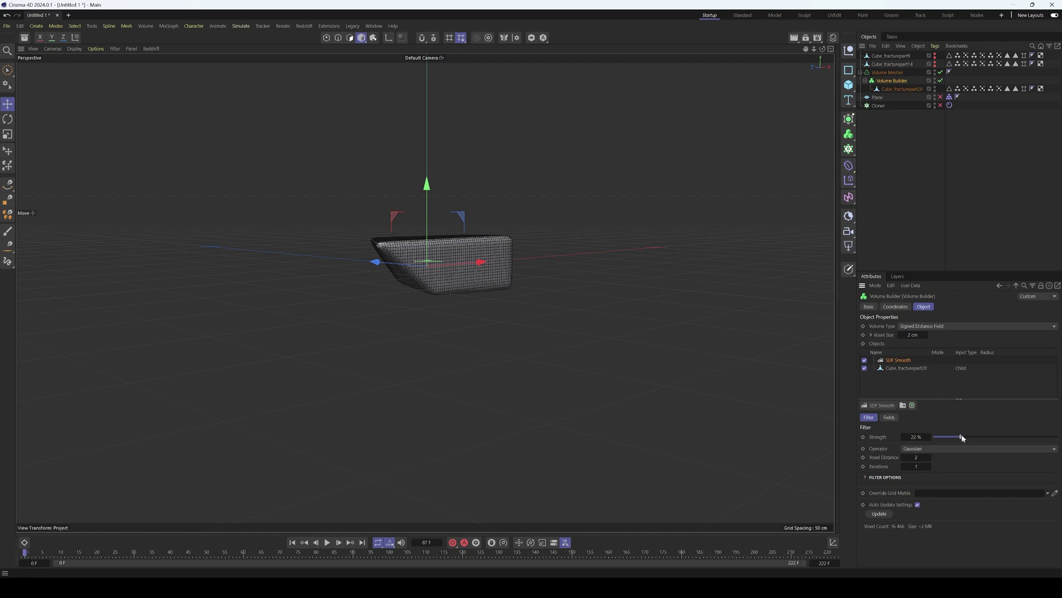
{"action": "left_click_drag", "start_coordinate": [962, 437], "coordinate": [997, 437]}
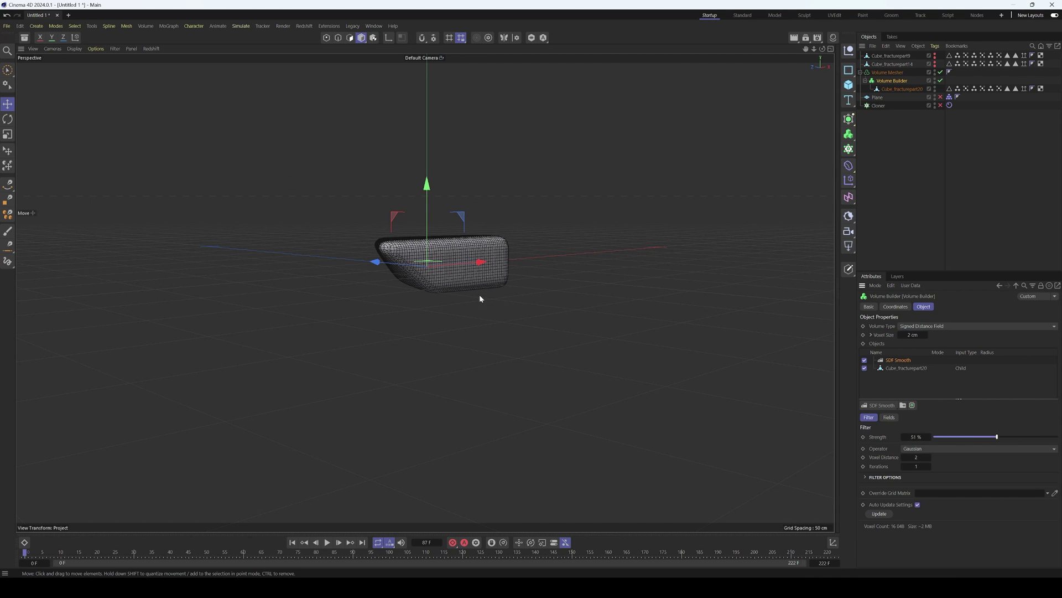
{"action": "left_click_drag", "start_coordinate": [478, 296], "coordinate": [458, 329], "text": "alt"}
{"action": "left_click", "coordinate": [861, 72]}
Duplicate the Volume Mesher twice and delete the copied Cube_fracturepart20 from the copy.
{"action": "left_click", "coordinate": [880, 75]}
{"action": "key", "text": "ctrl+c"}
{"action": "key", "text": "ctrl+v"}
{"action": "key", "text": "ctrl+v"}
{"action": "left_click", "coordinate": [861, 81]}
{"action": "left_click", "coordinate": [861, 98]}
{"action": "left_click", "coordinate": [892, 106]}
{"action": "left_click", "coordinate": [893, 113]}
{"action": "key", "text": "Delete"}
Move Cube_fracturepart14 and Cube_fracturepart9 into the copies' Volume Builders and make them visible.
{"action": "left_click_drag", "start_coordinate": [882, 63], "coordinate": [892, 90]}
{"action": "left_click", "coordinate": [934, 90]}
{"action": "left_click", "coordinate": [934, 87]}
{"action": "left_click_drag", "start_coordinate": [887, 56], "coordinate": [892, 105]}
{"action": "left_click", "coordinate": [935, 107]}
{"action": "left_click", "coordinate": [935, 104]}
{"action": "left_click_drag", "start_coordinate": [500, 276], "coordinate": [770, 202], "text": "alt"}
Place fragments 9 and 14 below SDF Smooth in their Volume Builders.
{"action": "left_click", "coordinate": [892, 98]}
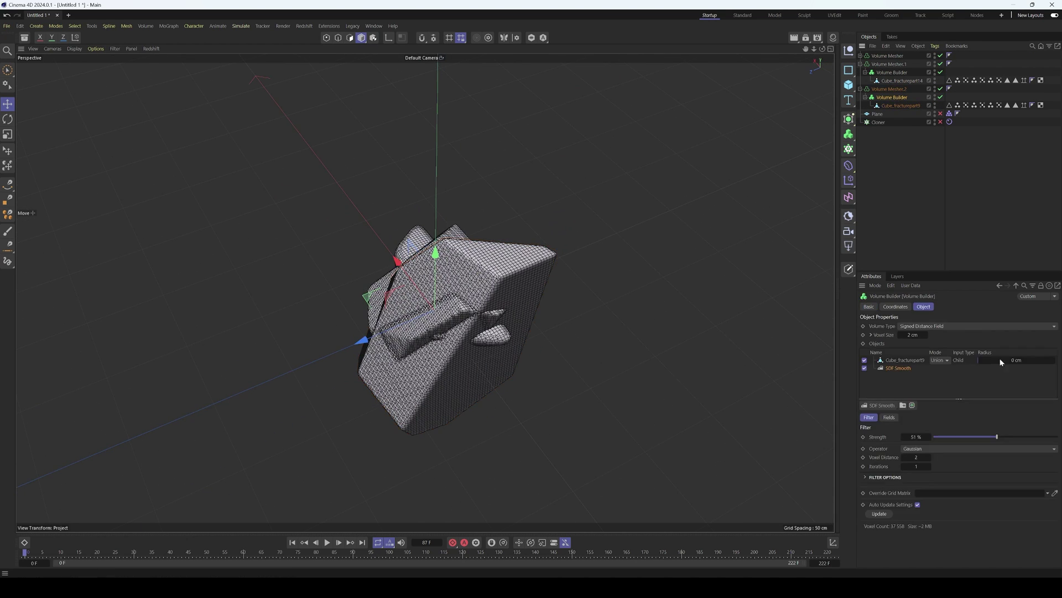
{"action": "left_click_drag", "start_coordinate": [903, 361], "coordinate": [895, 377]}
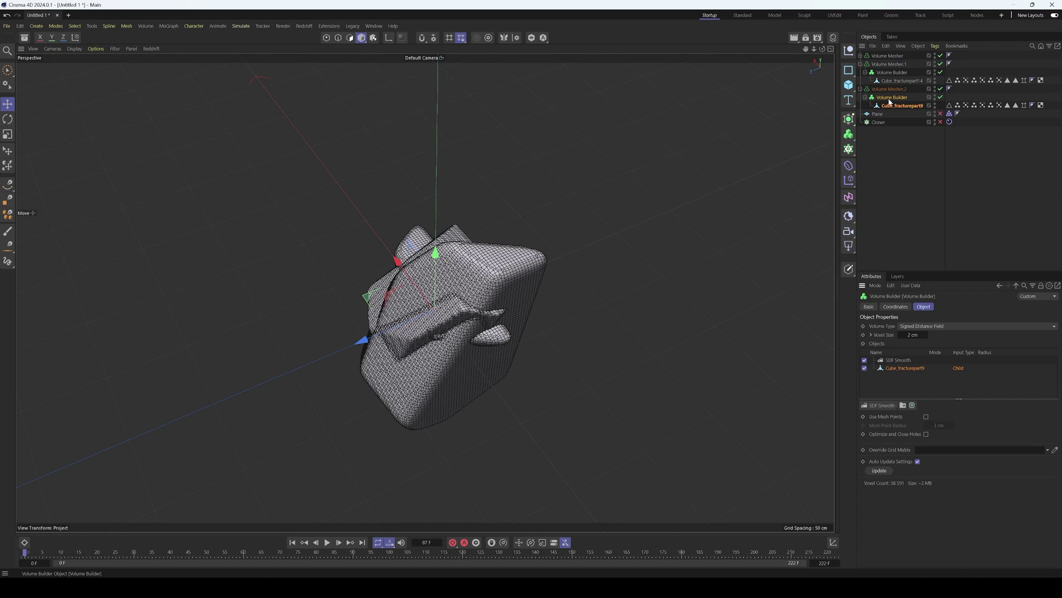
{"action": "left_click", "coordinate": [884, 72]}
{"action": "left_click_drag", "start_coordinate": [884, 361], "coordinate": [896, 369]}
{"action": "left_click_drag", "start_coordinate": [531, 308], "coordinate": [483, 283], "text": "alt"}
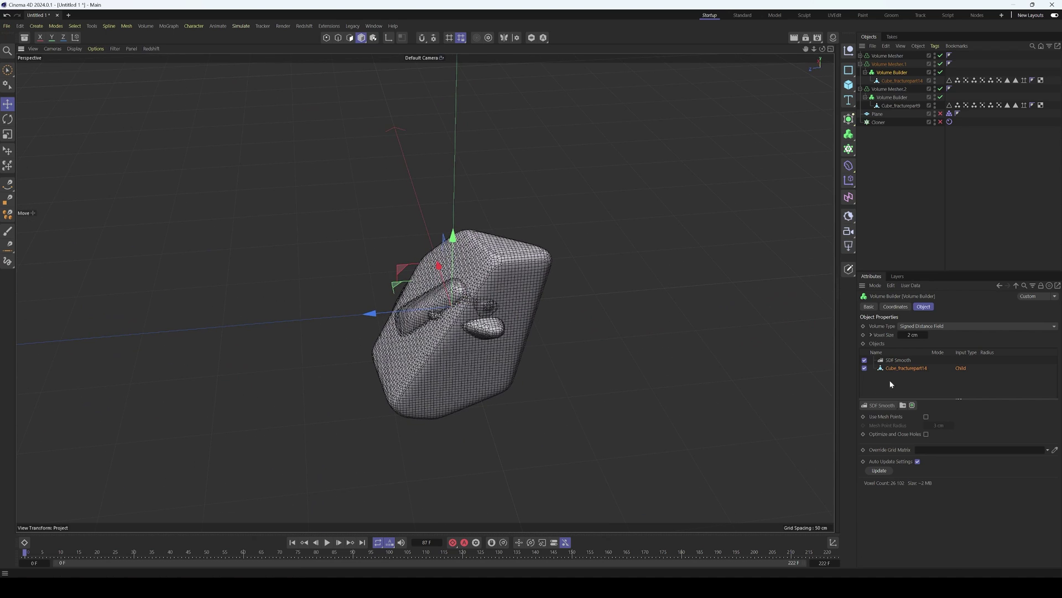
Set SDF Smooth strength to 49% for fragment 14 and 82% for fragment 9.
{"action": "left_click", "coordinate": [898, 360]}
{"action": "left_click", "coordinate": [1042, 436]}
{"action": "left_click_drag", "start_coordinate": [1041, 436], "coordinate": [995, 436]}
{"action": "left_click", "coordinate": [891, 97]}
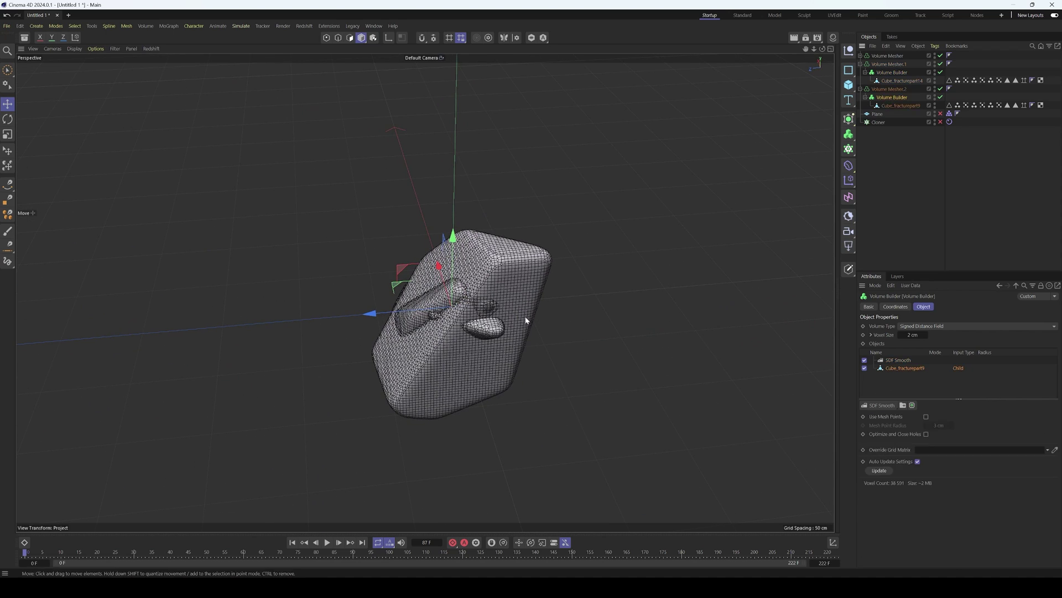
{"action": "left_click", "coordinate": [898, 360]}
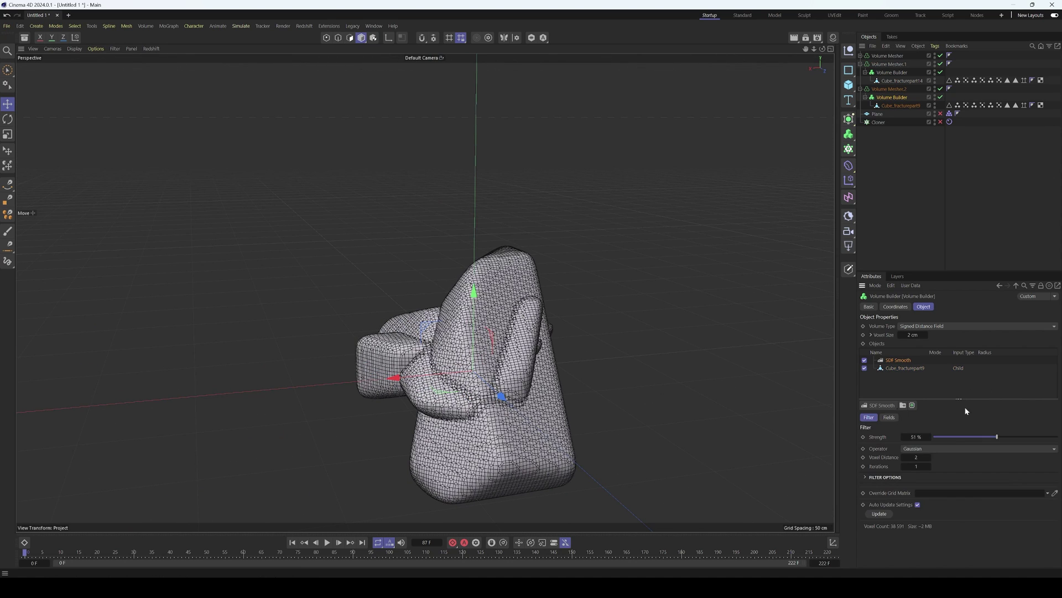
{"action": "left_click_drag", "start_coordinate": [999, 437], "coordinate": [1036, 436]}
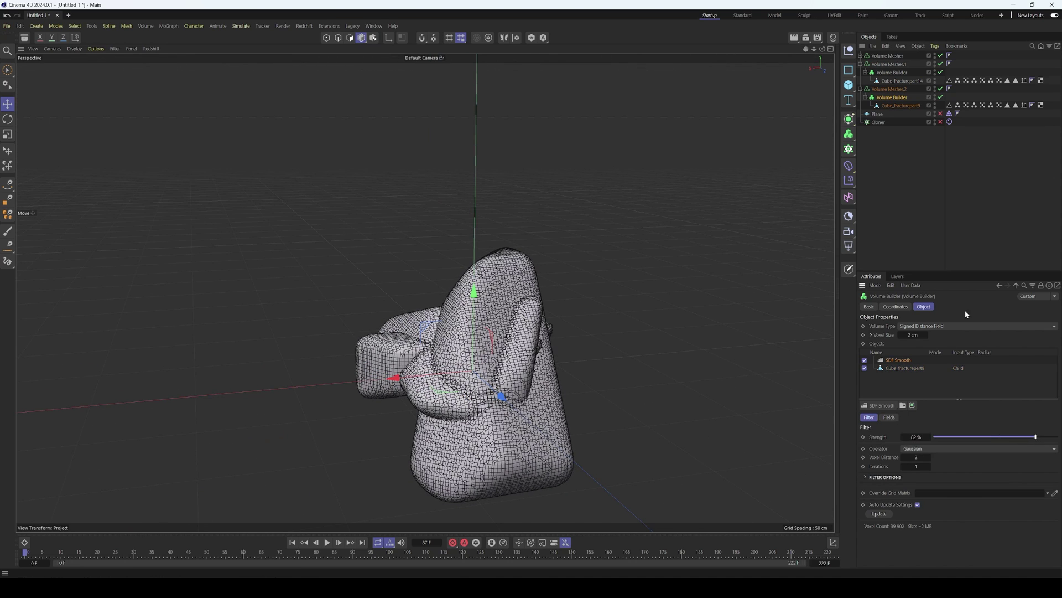
{"action": "left_click", "coordinate": [904, 166]}
Collapse and select all three Volume Meshers, then make them editable with C.
{"action": "left_click", "coordinate": [861, 89]}
{"action": "left_click", "coordinate": [860, 63]}
{"action": "left_click", "coordinate": [888, 71]}
{"action": "left_click", "coordinate": [886, 56], "text": "shift"}
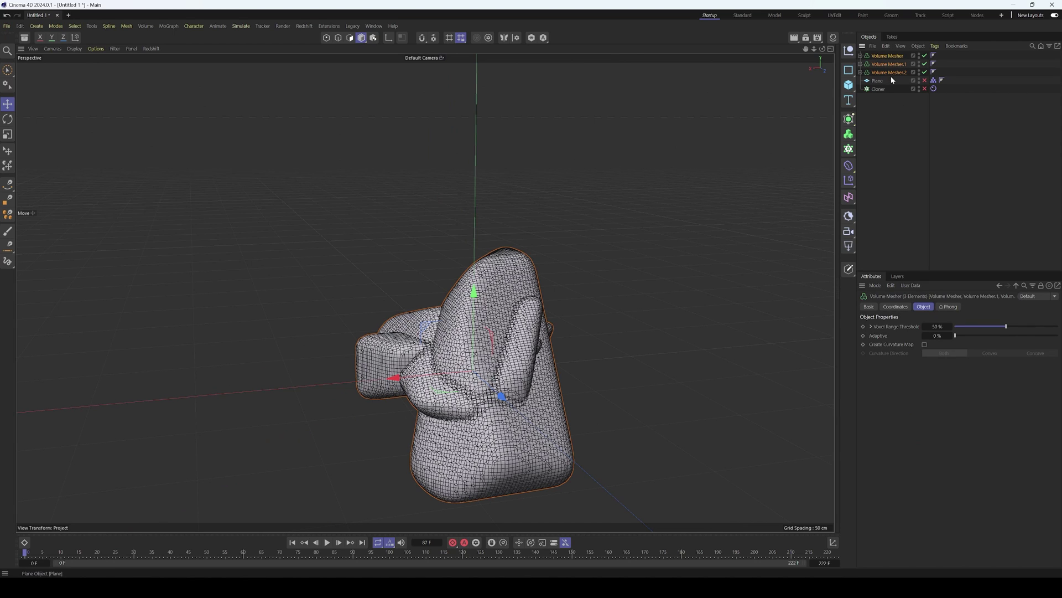
{"action": "key", "text": "c"}
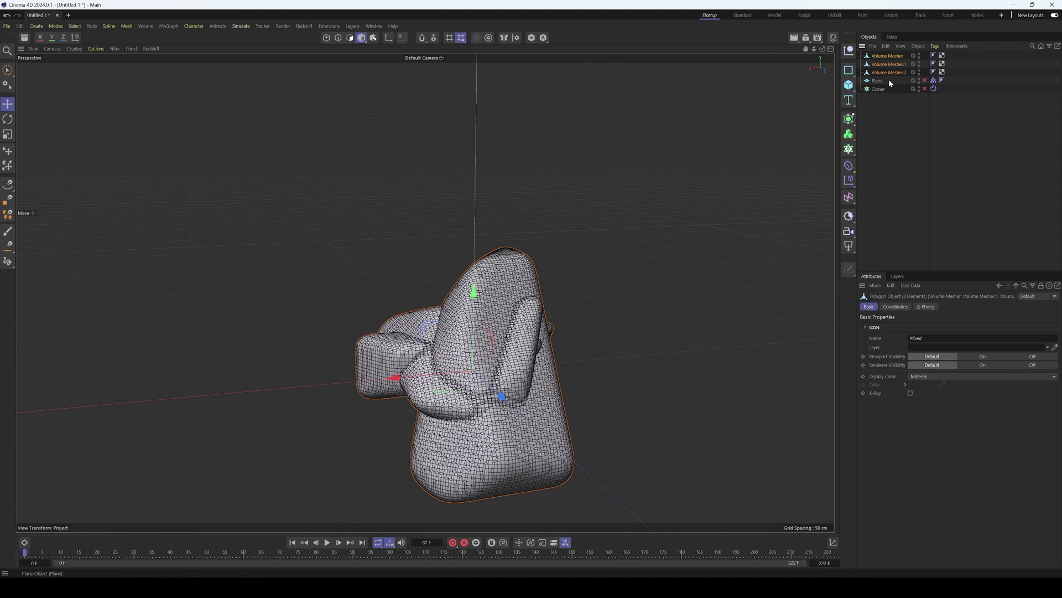
Rename the three converted objects 01, 02 and 03.
{"action": "left_click", "coordinate": [888, 56]}
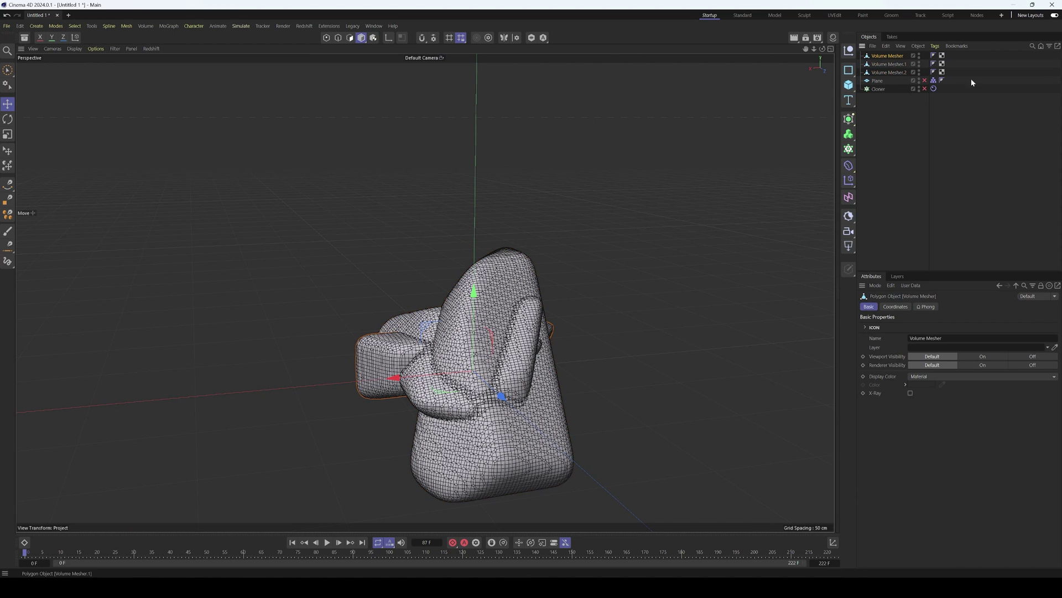
{"action": "double_click", "coordinate": [887, 56]}
{"action": "type", "text": "01"}
{"action": "key", "text": "Tab"}
{"action": "type", "text": "02"}
{"action": "key", "text": "Tab"}
{"action": "type", "text": "03"}
{"action": "left_click", "coordinate": [959, 138]}
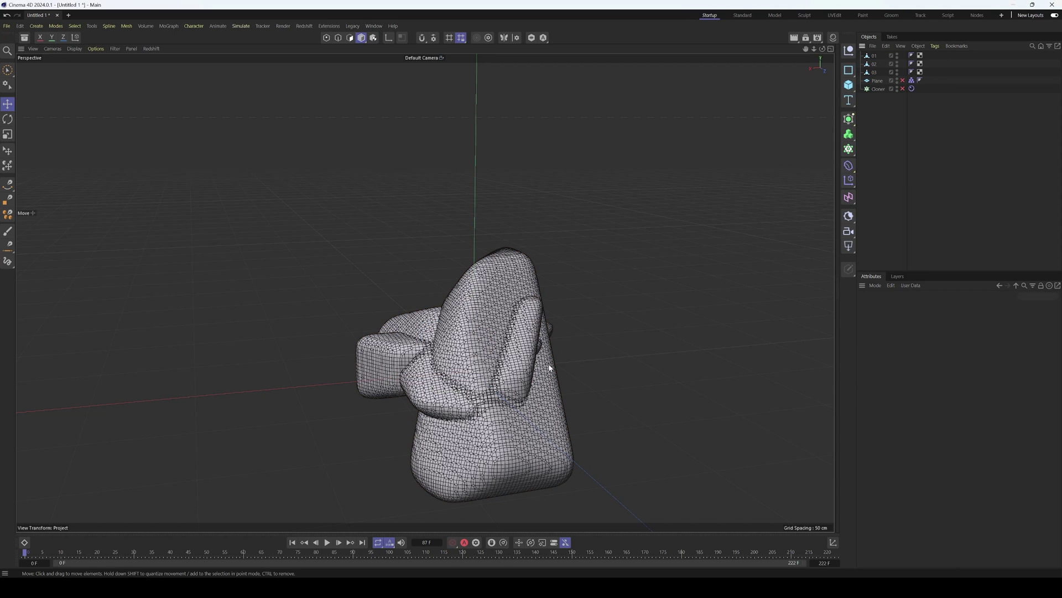
Try moving 01, 02 and 03 into the Cloner, then undo and deselect them.
{"action": "left_click", "coordinate": [876, 72], "text": "shift"}
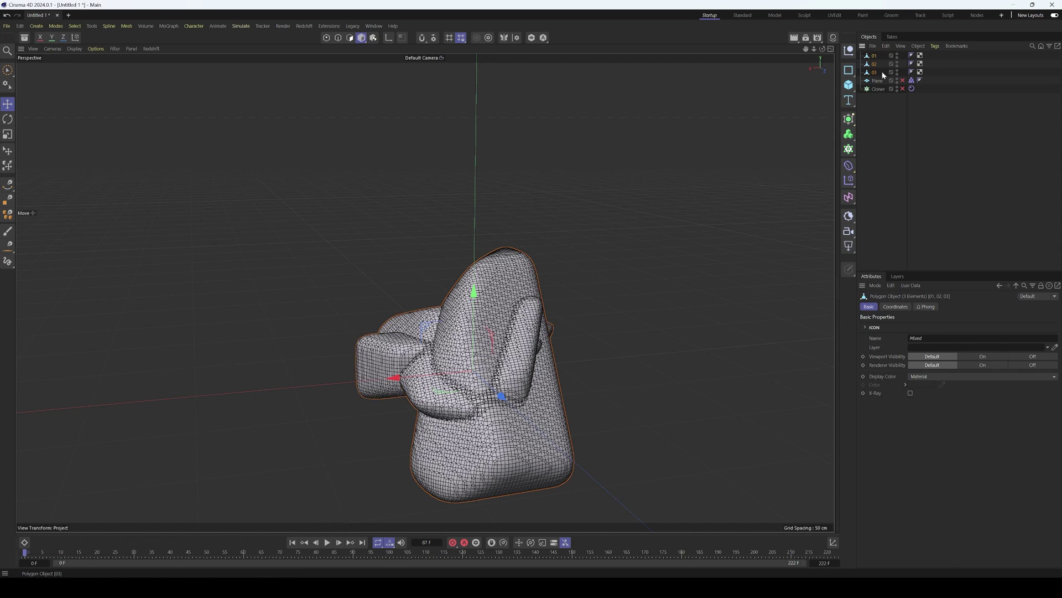
{"action": "mouse_move", "coordinate": [875, 76]}
{"action": "left_mouse_down"}
{"action": "mouse_move", "coordinate": [879, 92]}
{"action": "mouse_move", "coordinate": [873, 56]}
{"action": "mouse_move", "coordinate": [883, 115]}
{"action": "mouse_move", "coordinate": [879, 92]}
{"action": "left_mouse_up"}
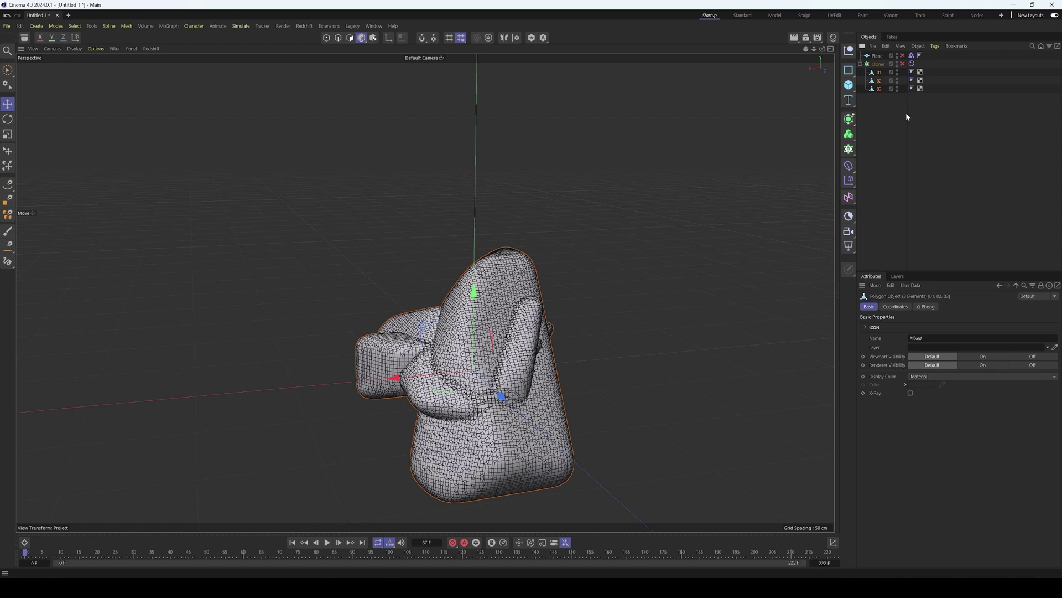
{"action": "key", "text": "ctrl+z"}
{"action": "left_click", "coordinate": [964, 131]}
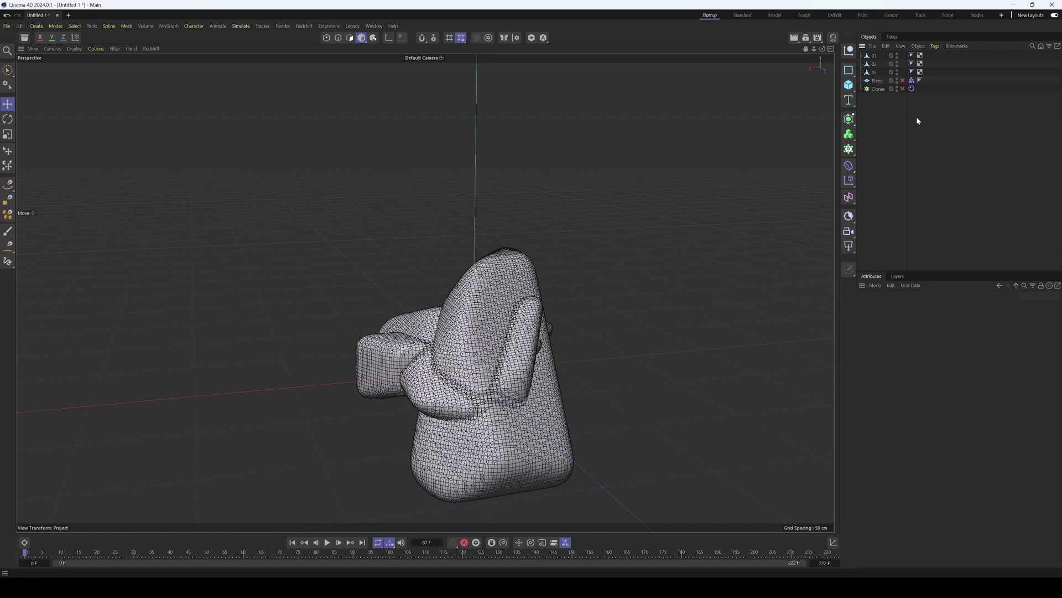
Wrap objects 03, 02 and 01 each in a Remesh generator.
{"action": "left_click", "coordinate": [874, 72]}
{"action": "left_click", "coordinate": [848, 118]}
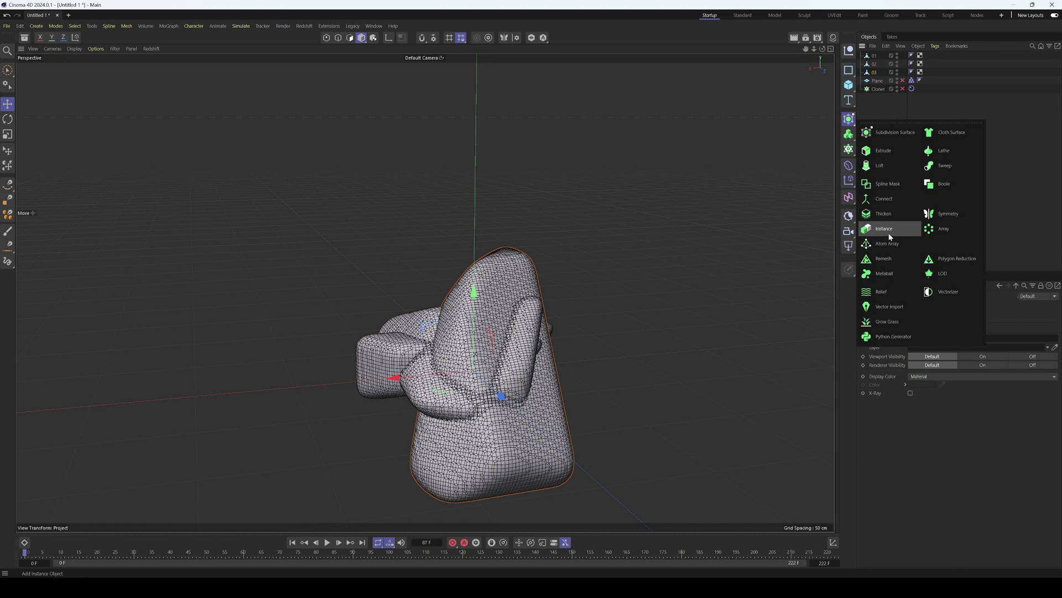
{"action": "left_click", "coordinate": [884, 258]}
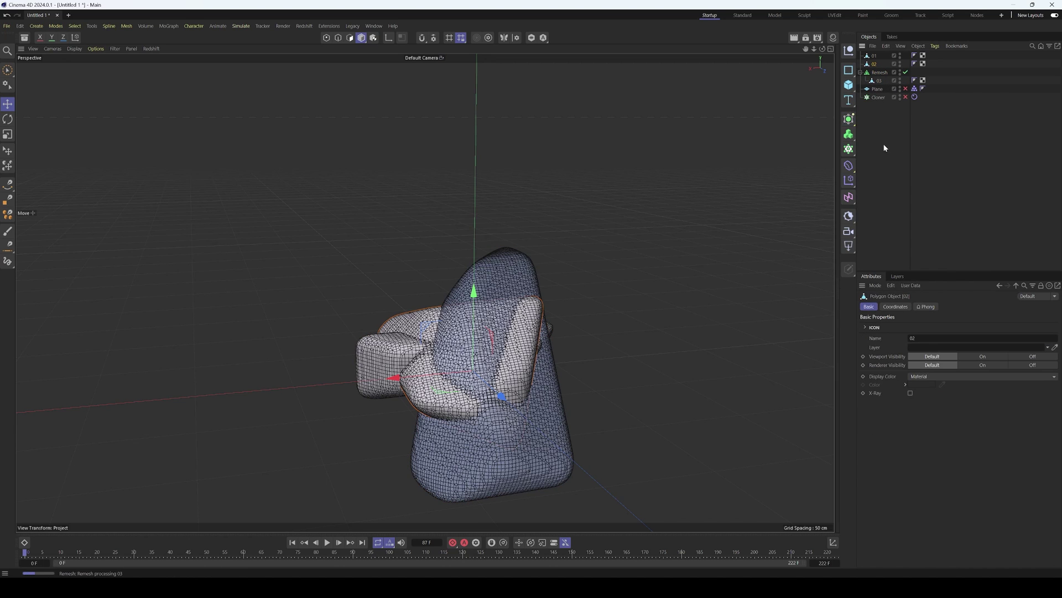
{"action": "left_click", "coordinate": [848, 119]}
{"action": "left_click", "coordinate": [884, 259]}
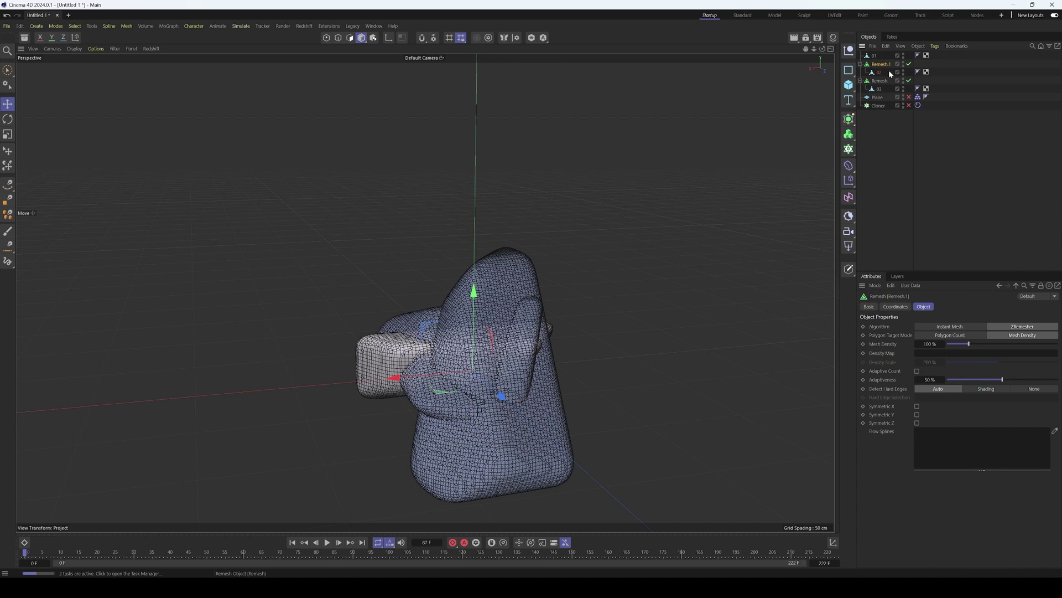
{"action": "left_click", "coordinate": [874, 56]}
{"action": "left_click", "coordinate": [848, 118]}
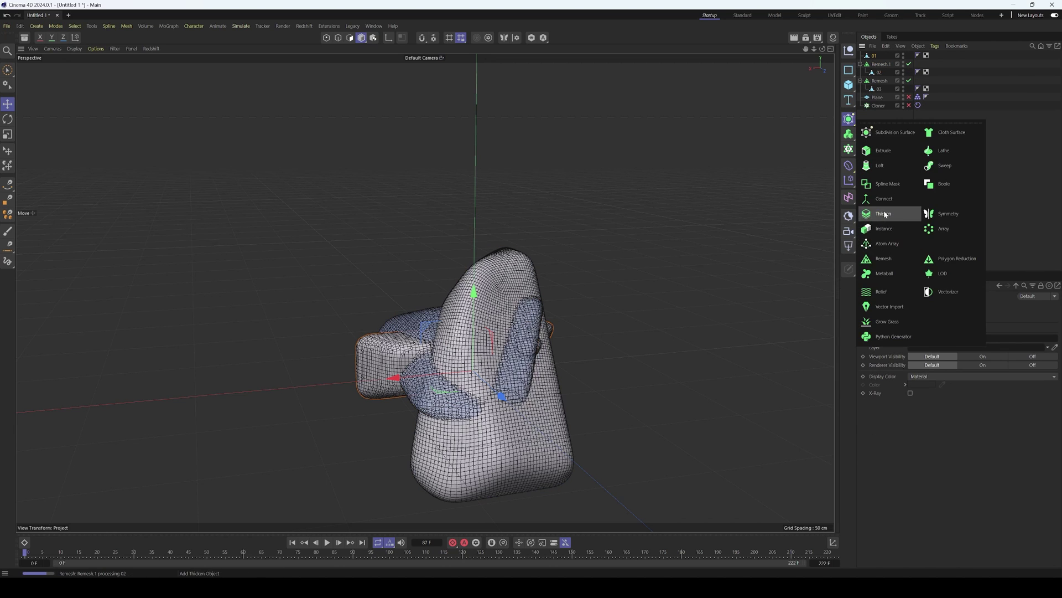
{"action": "left_click", "coordinate": [848, 118]}
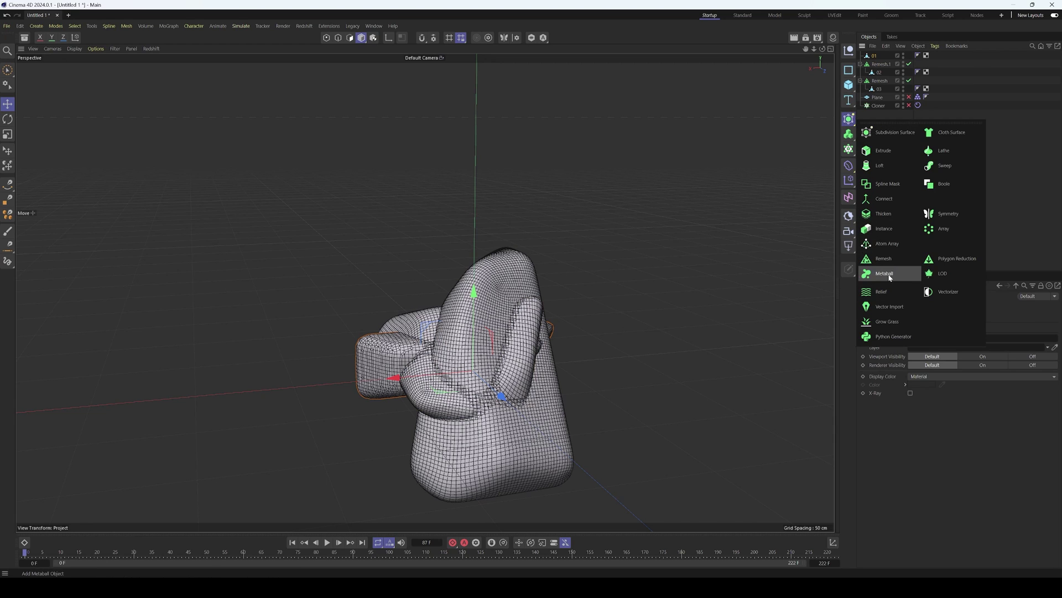
{"action": "left_click", "coordinate": [883, 259]}
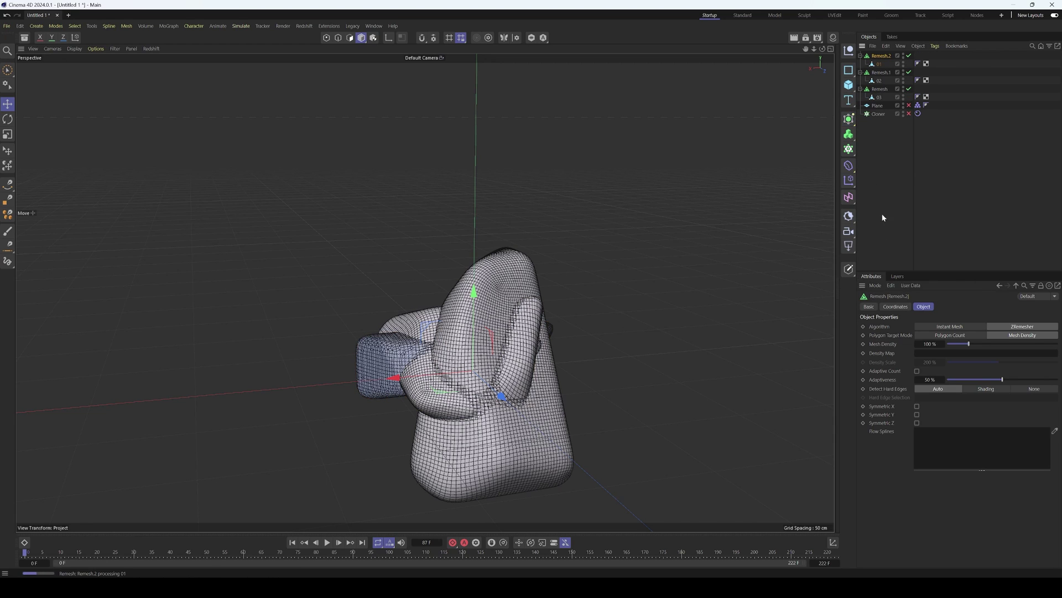
Set Mesh Density to 50% on all three Remesh objects, make them editable, and move them into the Cloner.
{"action": "left_click", "coordinate": [882, 88], "text": "shift"}
{"action": "left_click", "coordinate": [884, 73], "text": "shift"}
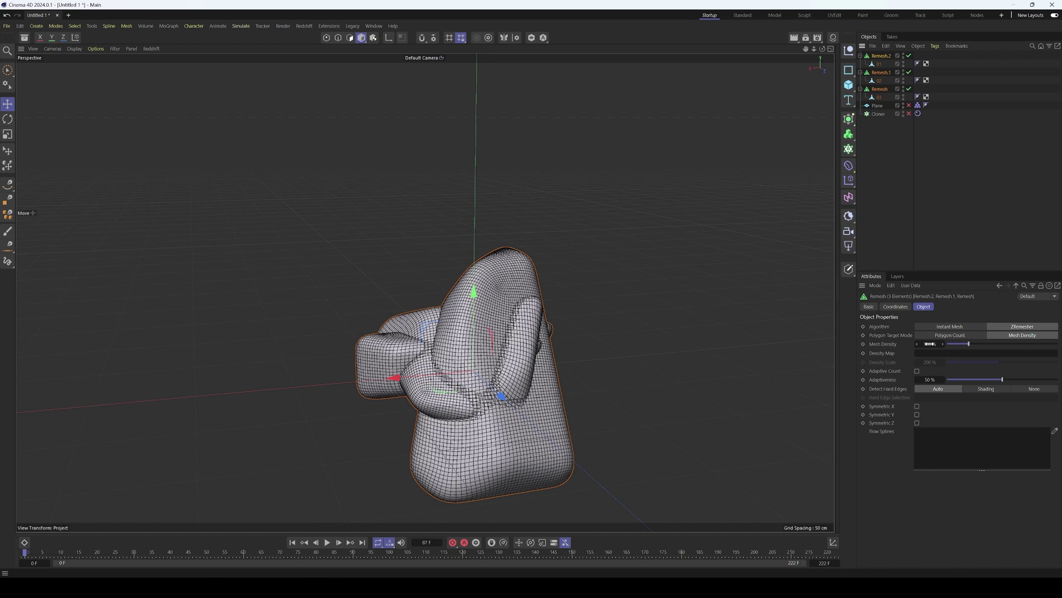
{"action": "type", "text": "50"}
{"action": "key", "text": "Return"}
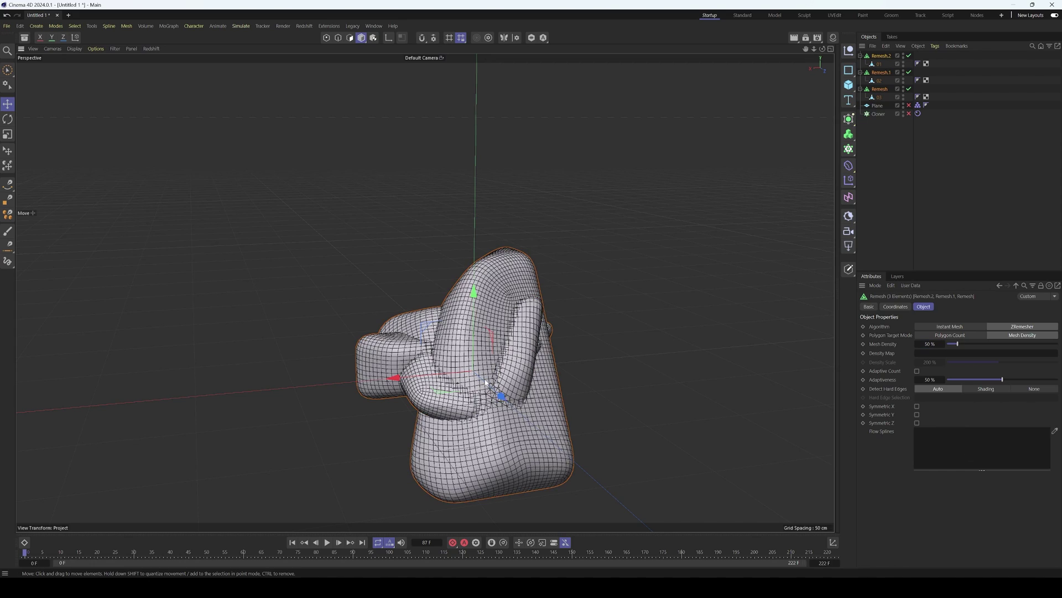
{"action": "left_click_drag", "start_coordinate": [471, 423], "coordinate": [572, 435], "text": "alt"}
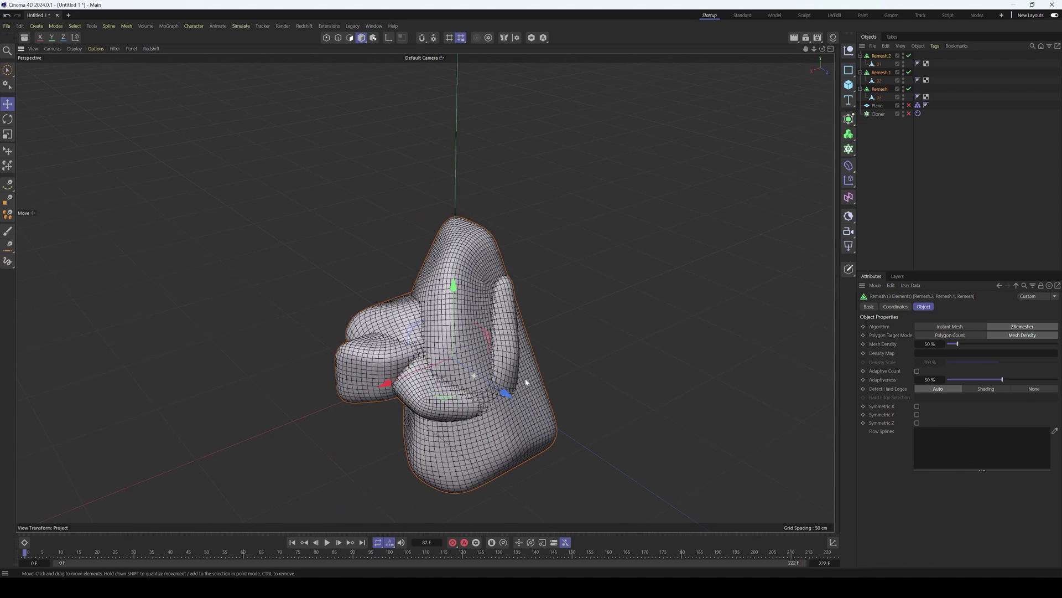
{"action": "key", "text": "c"}
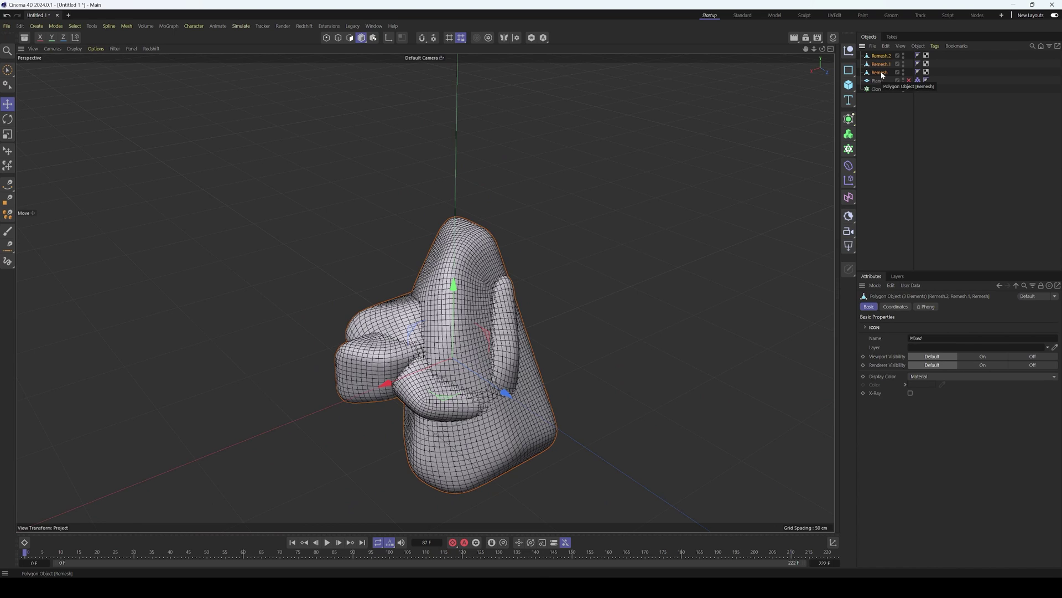
{"action": "left_click_drag", "start_coordinate": [882, 75], "coordinate": [881, 91]}
Select the three cloned Remesh objects and try scaling them to about a third, then undo.
{"action": "left_click", "coordinate": [917, 65]}
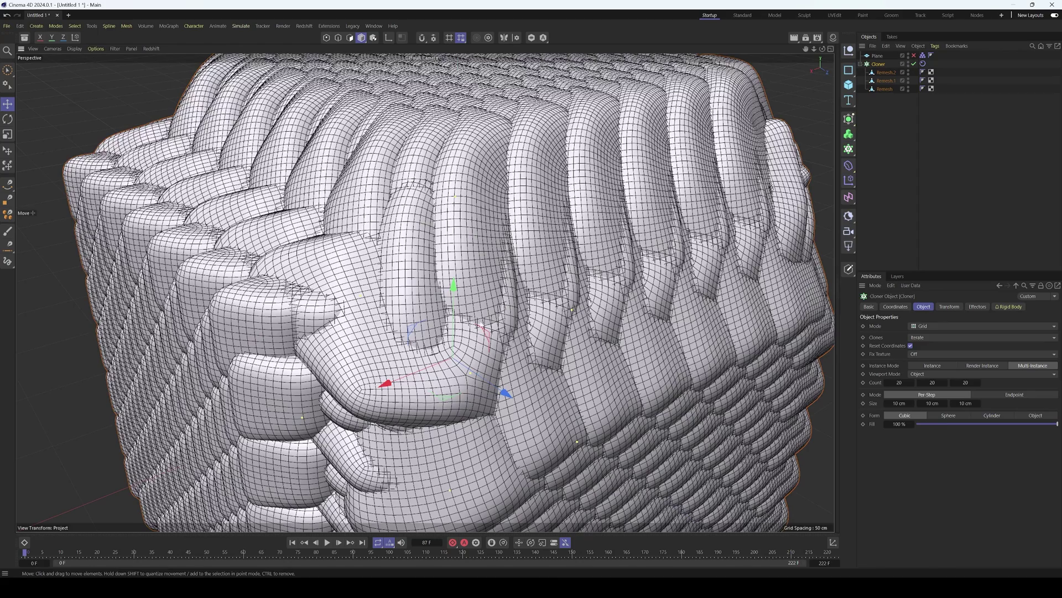
{"action": "scroll", "coordinate": [398, 347], "scroll_direction": "down", "scroll_amount": 4}
{"action": "scroll", "coordinate": [398, 346], "scroll_direction": "down", "scroll_amount": 2}
{"action": "middle_click_drag", "start_coordinate": [398, 347], "coordinate": [304, 332]}
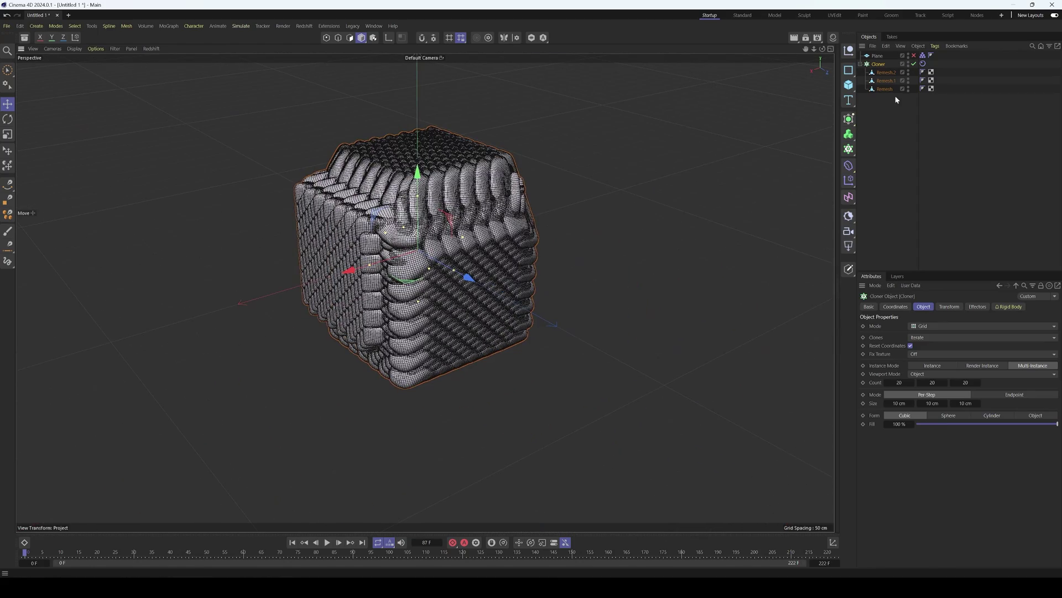
{"action": "left_click_drag", "start_coordinate": [891, 105], "coordinate": [880, 75]}
{"action": "key", "text": "t"}
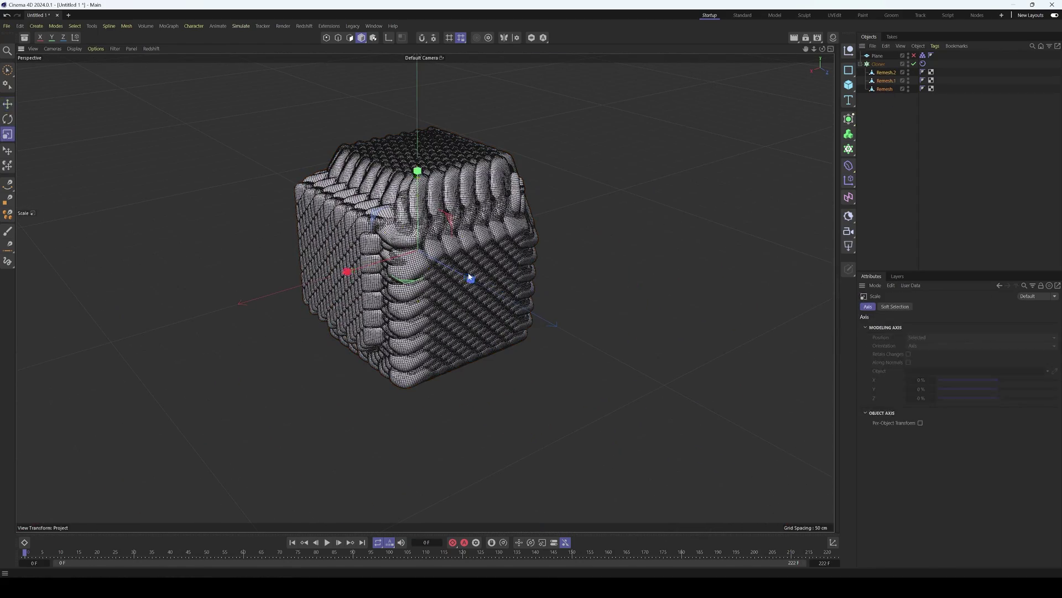
{"action": "left_click_drag", "start_coordinate": [532, 241], "coordinate": [261, 289]}
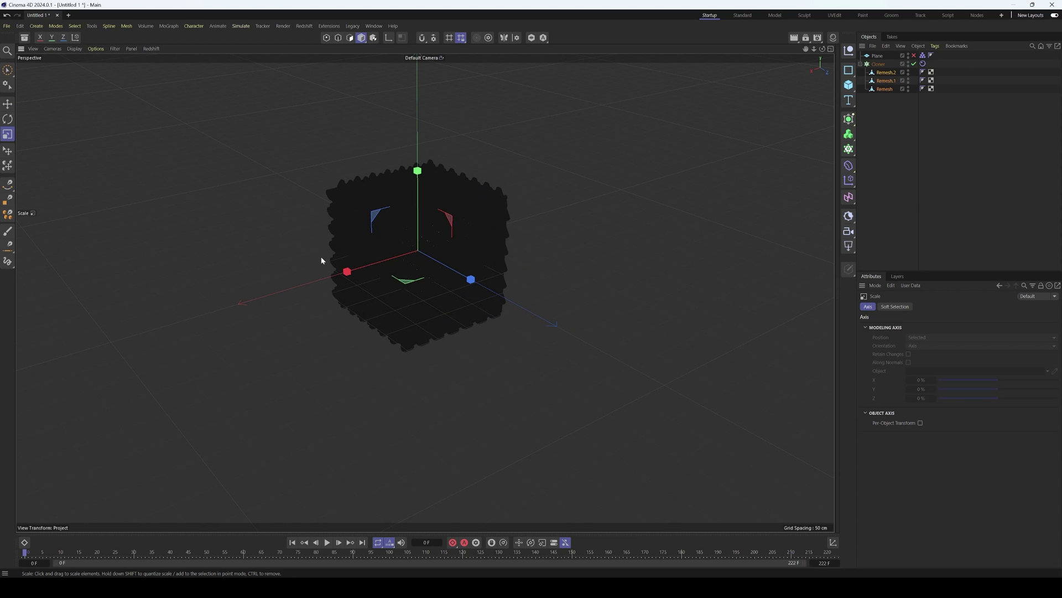
{"action": "key", "text": "ctrl+z"}
Shrink the cloned pieces slightly, undo a further shrink, then collapse and select the Cloner.
{"action": "left_click_drag", "start_coordinate": [492, 333], "coordinate": [416, 337]}
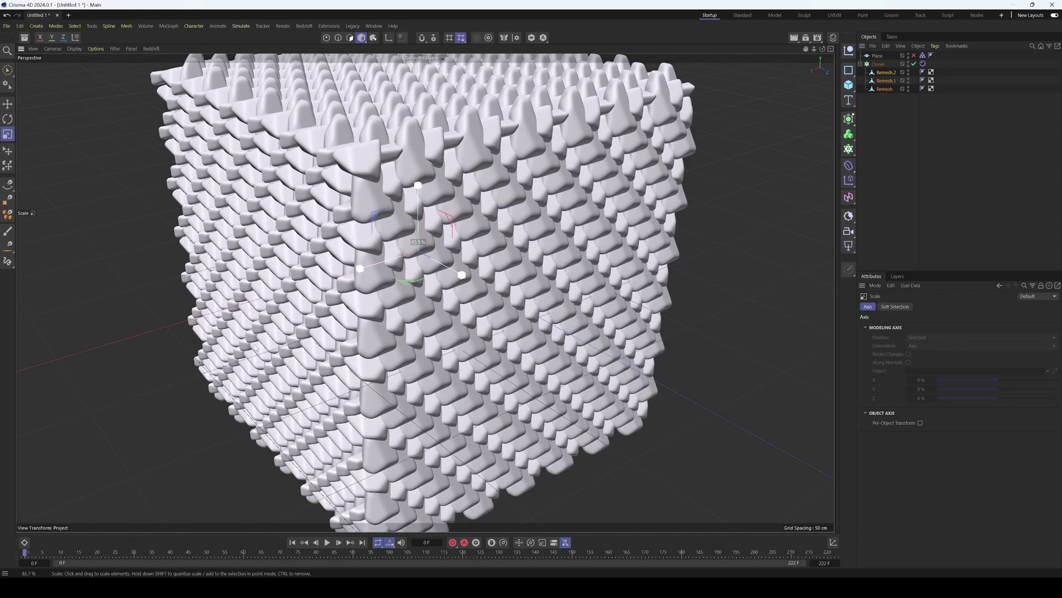
{"action": "mouse_move", "coordinate": [451, 266]}
{"action": "left_mouse_down"}
{"action": "mouse_move", "coordinate": [292, 287]}
{"action": "mouse_move", "coordinate": [301, 285]}
{"action": "left_mouse_up"}
{"action": "key", "text": "ctrl+z"}
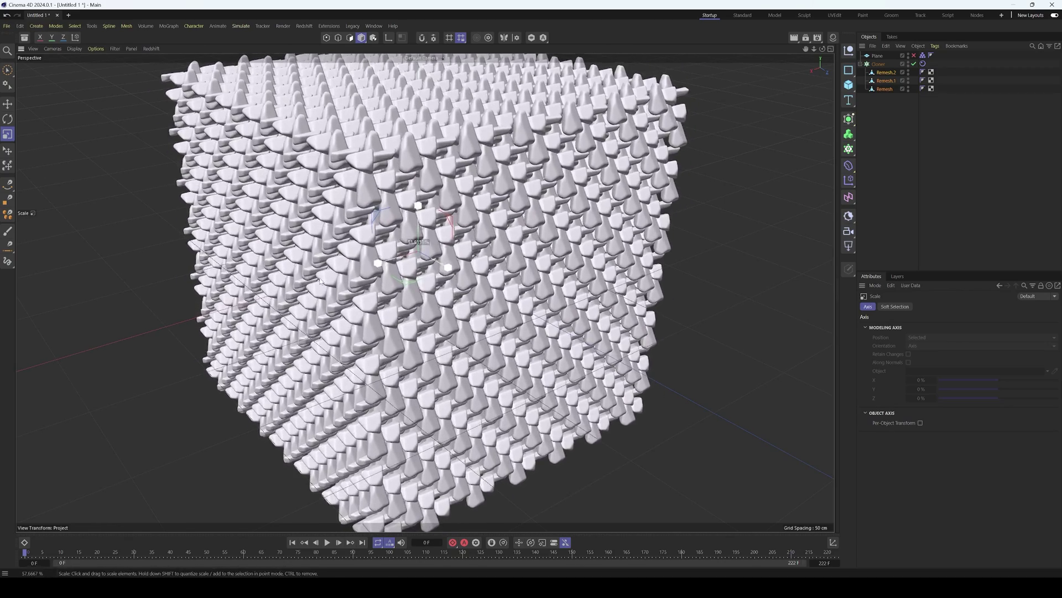
{"action": "left_click", "coordinate": [861, 64]}
{"action": "left_click", "coordinate": [879, 63]}
{"action": "scroll", "coordinate": [500, 264], "scroll_direction": "down", "scroll_amount": 2}
{"action": "scroll", "coordinate": [499, 261], "scroll_direction": "down", "scroll_amount": 3}
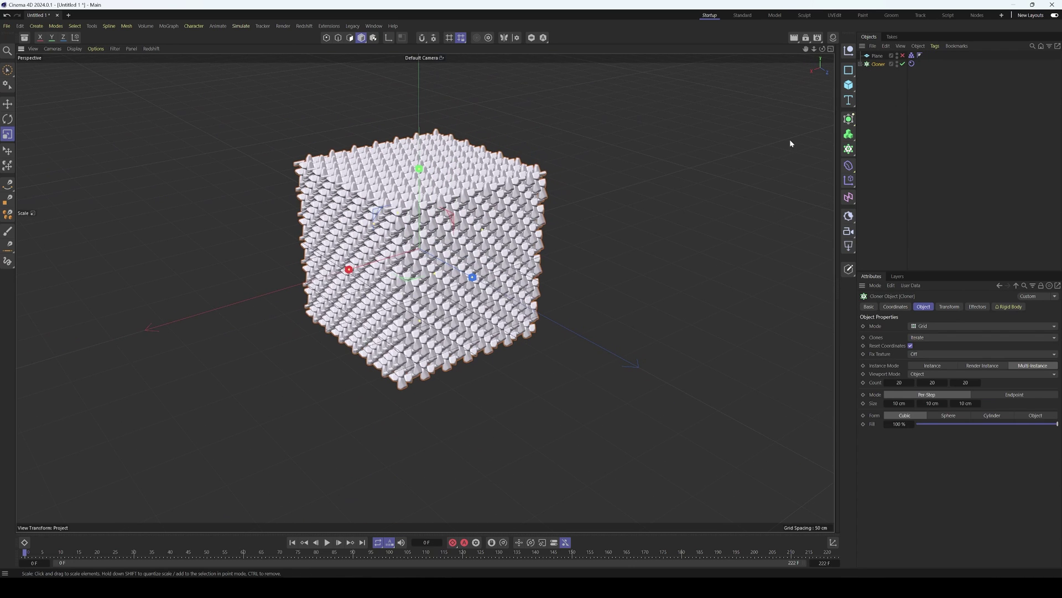
Add a rotation-only Random effector with R.H 92°, R.P 130° and R.B 137°.
{"action": "left_click", "coordinate": [849, 165]}
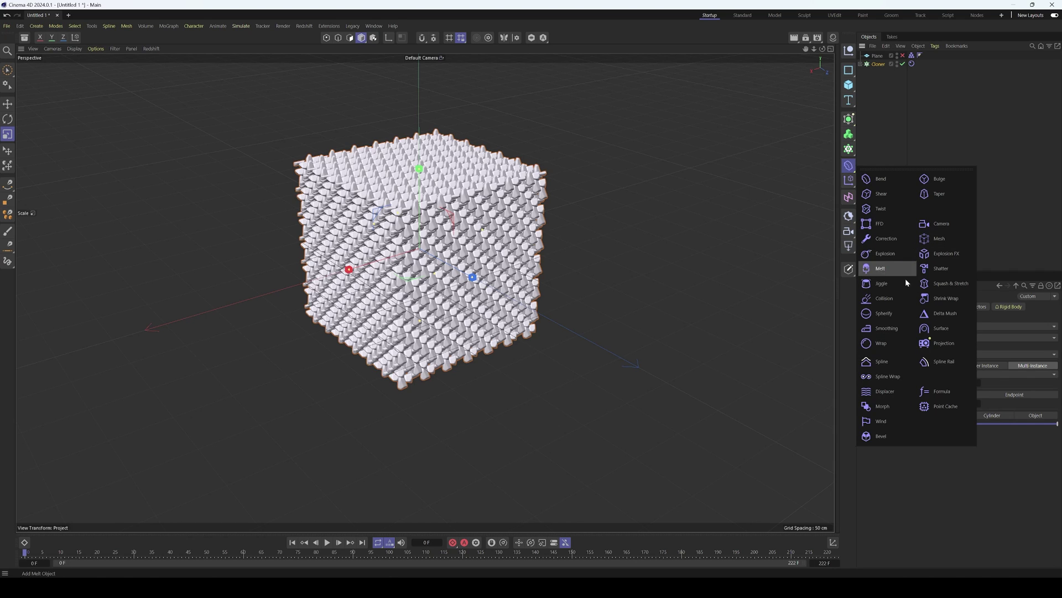
{"action": "left_click", "coordinate": [849, 180]}
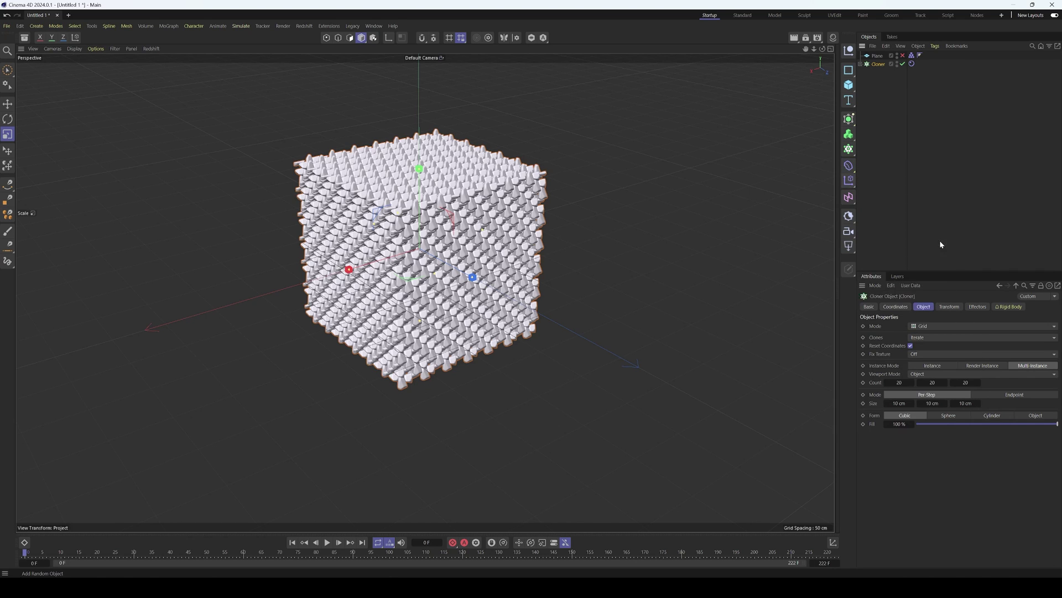
{"action": "left_click", "coordinate": [939, 241]}
{"action": "left_click", "coordinate": [952, 306]}
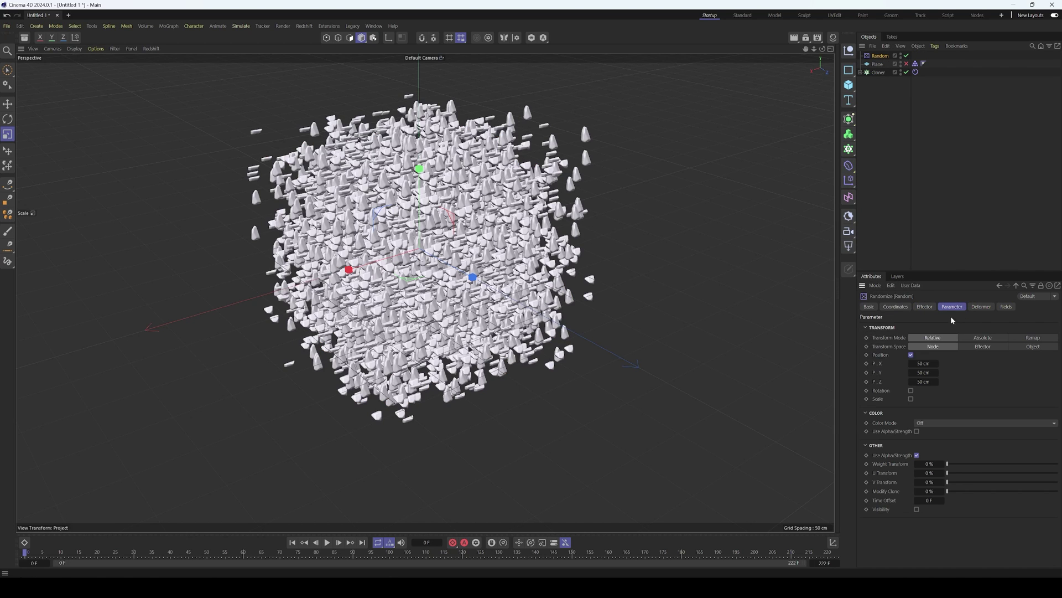
{"action": "left_click", "coordinate": [911, 354]}
{"action": "left_click", "coordinate": [911, 363]}
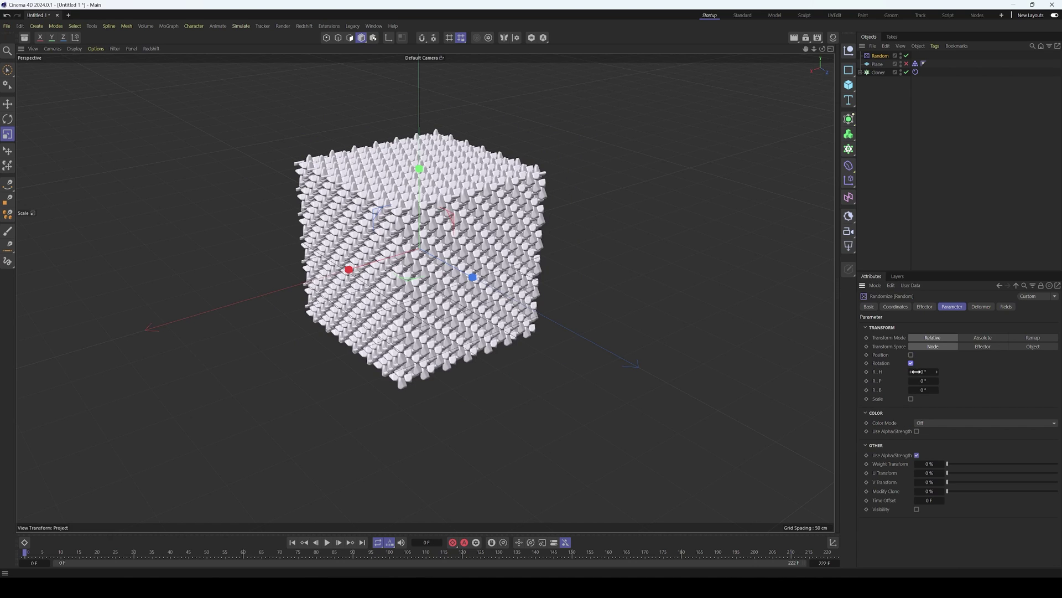
{"action": "left_click", "coordinate": [918, 372]}
{"action": "type", "text": "92"}
{"action": "key", "text": "Return"}
{"action": "left_click_drag", "start_coordinate": [922, 381], "coordinate": [952, 390]}
Add a second Random effector with position off and uniform scale -0.25.
{"action": "left_click", "coordinate": [879, 72]}
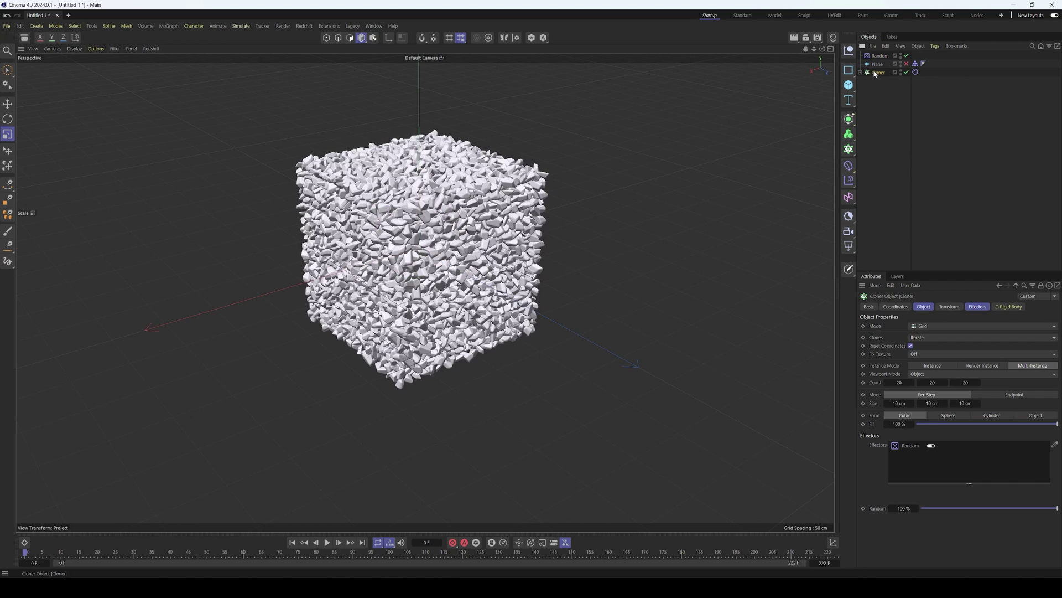
{"action": "left_click", "coordinate": [856, 179]}
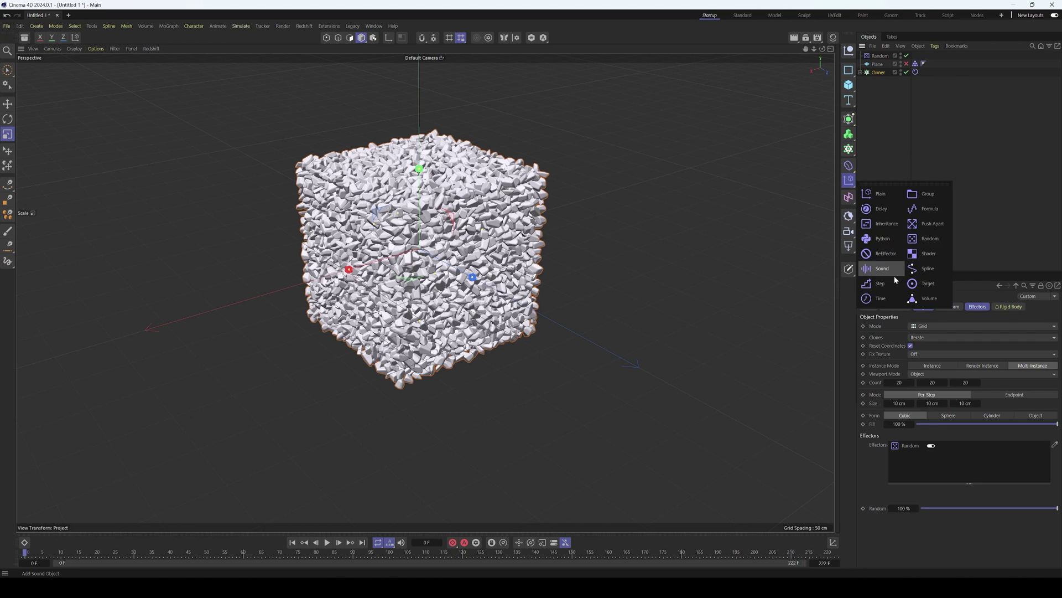
{"action": "left_click", "coordinate": [929, 237]}
{"action": "left_click", "coordinate": [911, 355]}
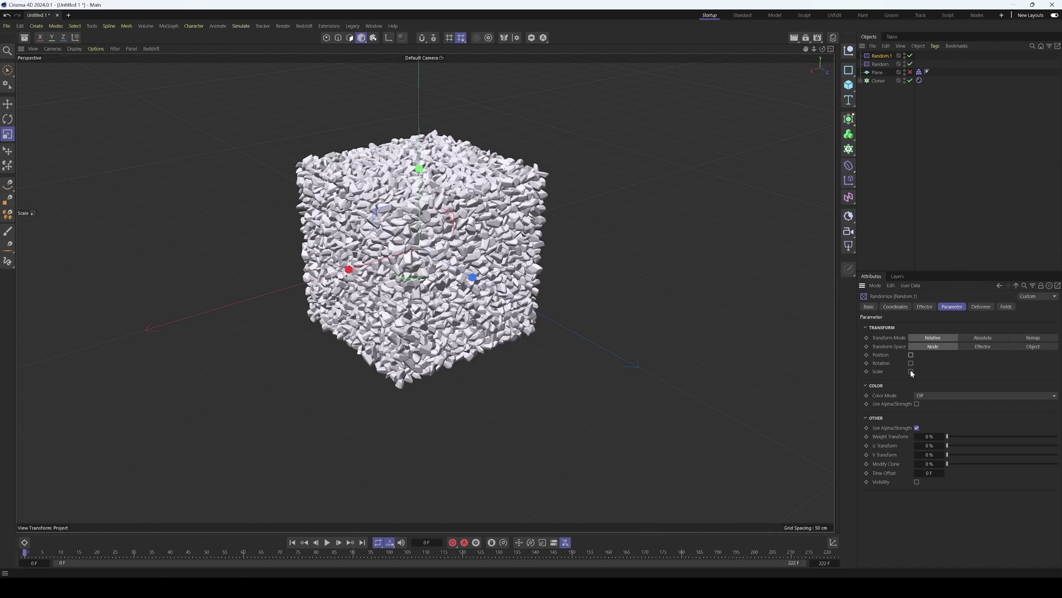
{"action": "left_click", "coordinate": [910, 371]}
{"action": "left_click", "coordinate": [911, 379]}
{"action": "left_click_drag", "start_coordinate": [927, 397], "coordinate": [896, 398]}
{"action": "left_click", "coordinate": [961, 146]}
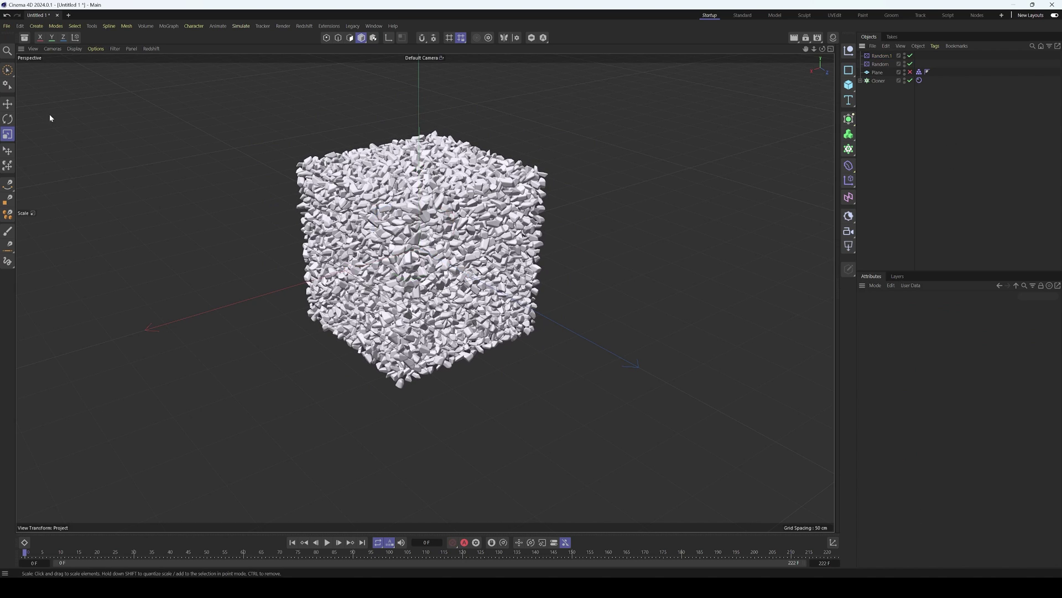
Enable the floor Plane and frame the Cloner's rubble cube in the view.
{"action": "left_click", "coordinate": [910, 72]}
{"action": "left_click", "coordinate": [517, 219]}
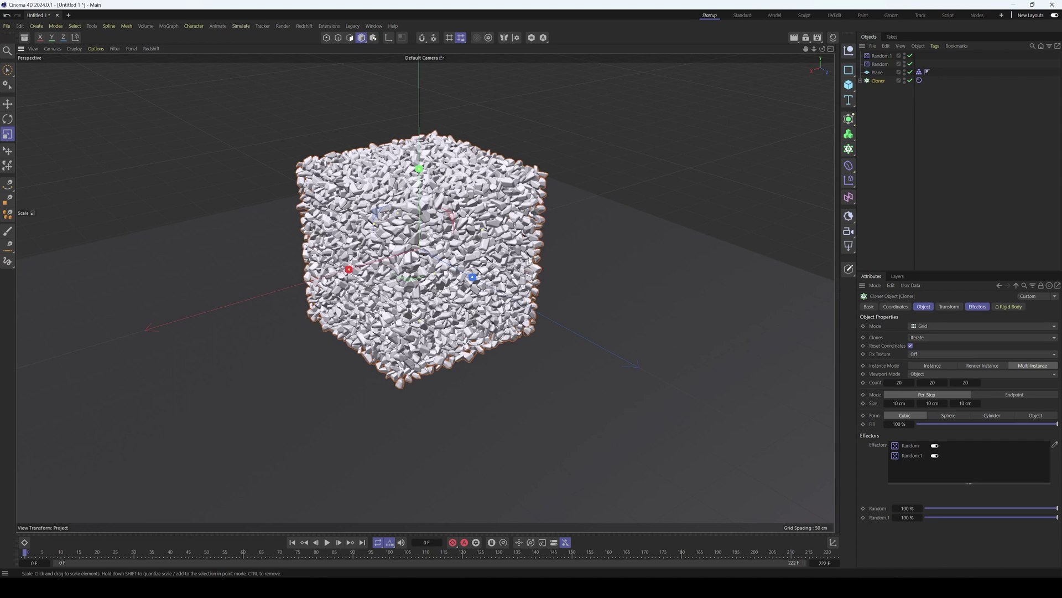
{"action": "mouse_move", "coordinate": [458, 299]}
{"action": "left_mouse_down", "text": "alt"}
{"action": "mouse_move", "coordinate": [467, 190]}
{"action": "mouse_move", "coordinate": [556, 349]}
{"action": "mouse_move", "coordinate": [445, 295]}
{"action": "left_mouse_up", "text": "alt"}
{"action": "scroll", "coordinate": [444, 295], "scroll_direction": "up", "scroll_amount": 5}
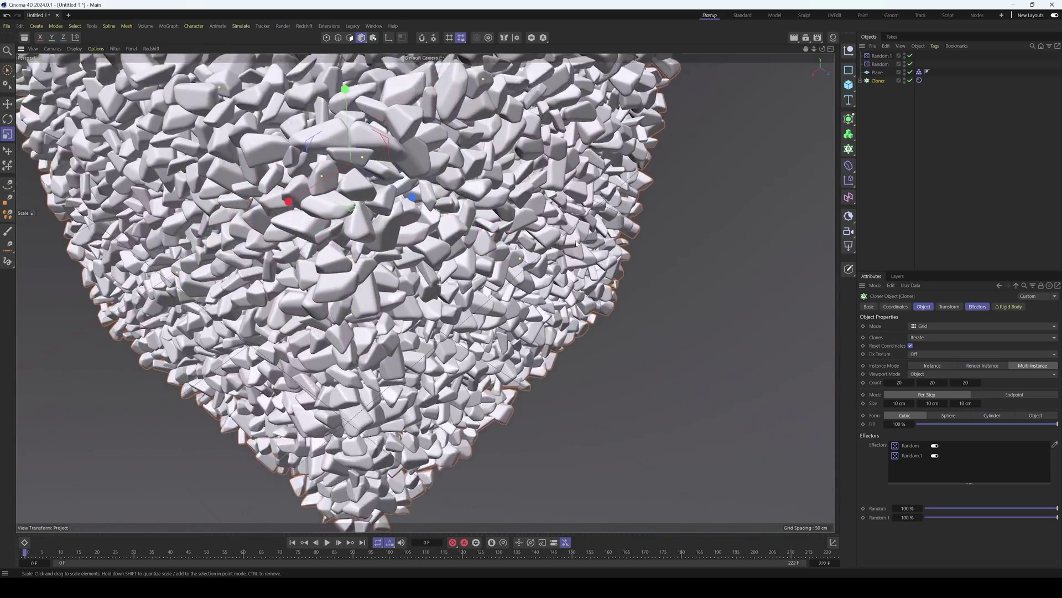
{"action": "key", "text": "o"}
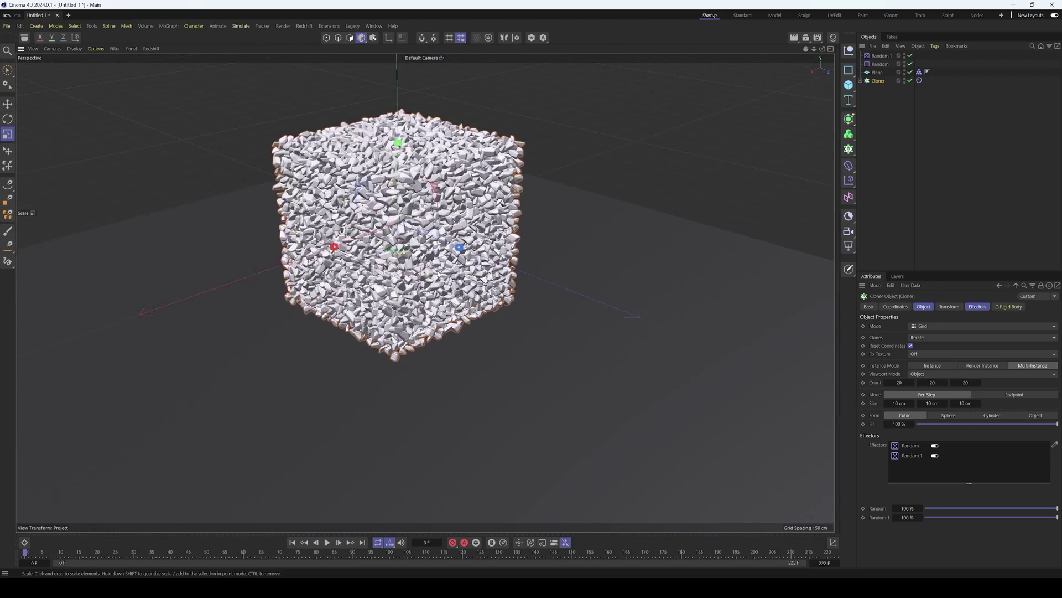
Set the Cloner's Rigid Body tag collision shape to Convex Hulls.
{"action": "left_click", "coordinate": [919, 81]}
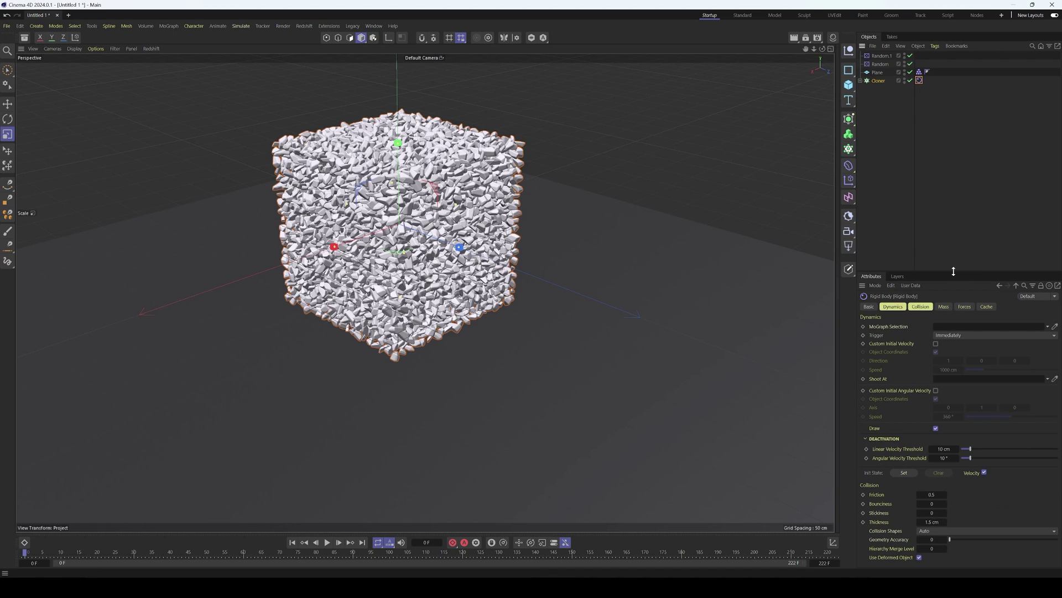
{"action": "left_click_drag", "start_coordinate": [954, 269], "coordinate": [955, 181]}
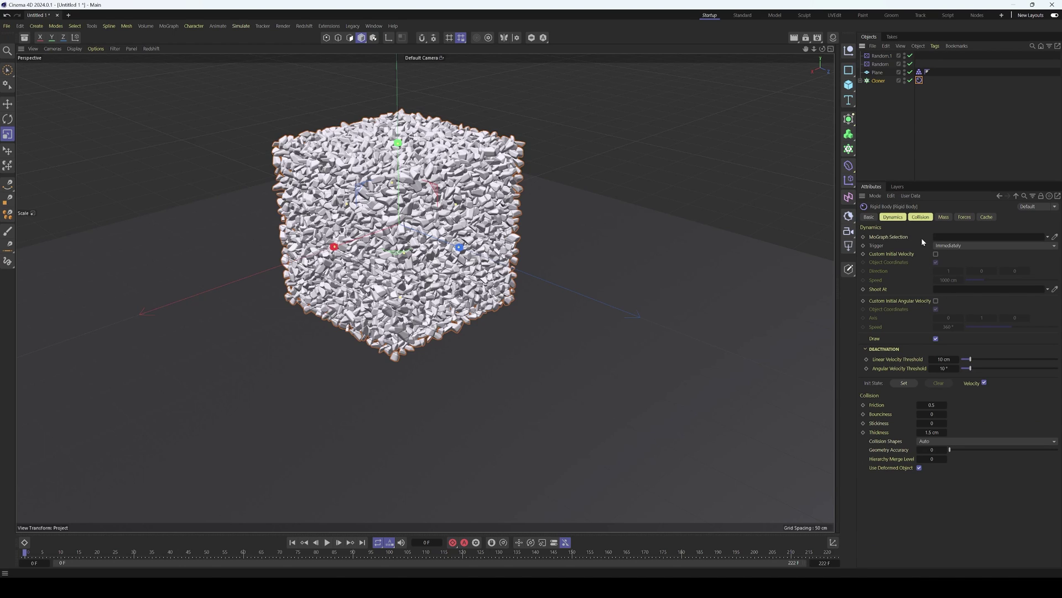
{"action": "left_click", "coordinate": [920, 218]}
{"action": "left_click", "coordinate": [934, 274]}
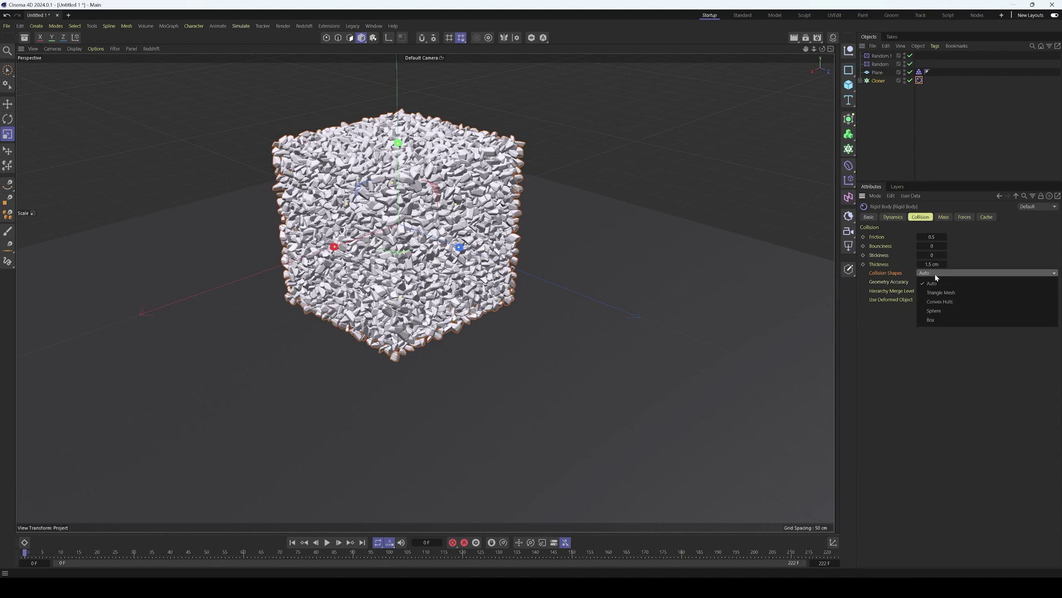
{"action": "left_click", "coordinate": [954, 302]}
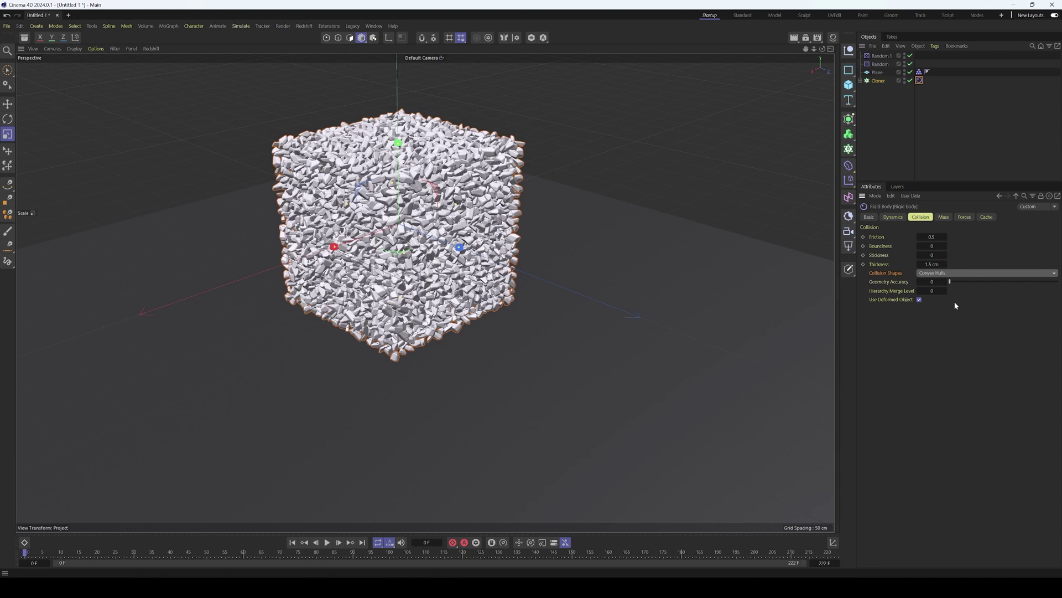
Enable simulation drawing with Rigid Body Shapes shown and preview the next frame.
{"action": "key", "text": "ctrl+d"}
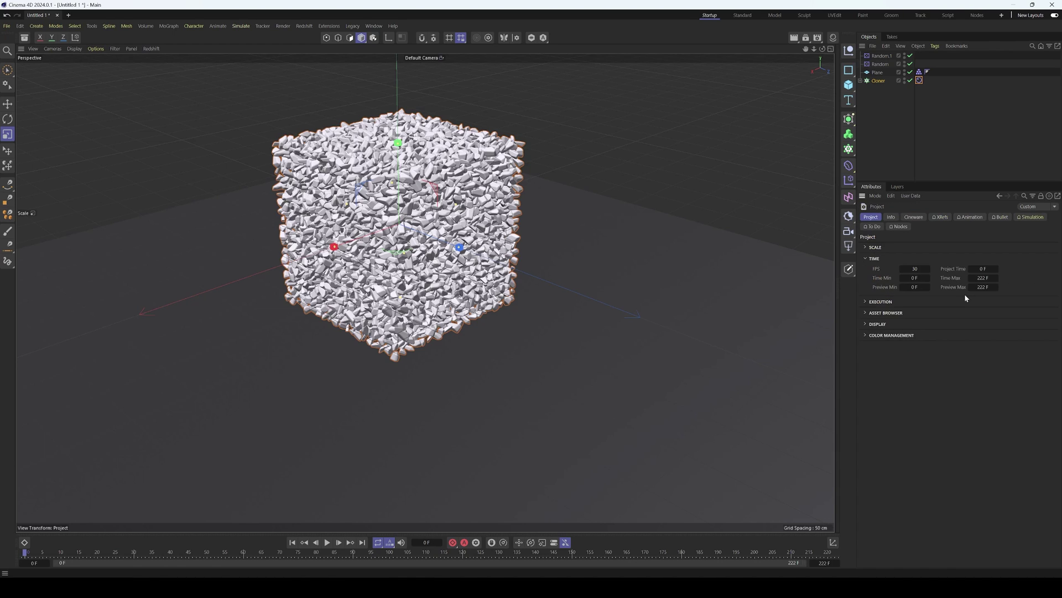
{"action": "left_click", "coordinate": [1023, 216]}
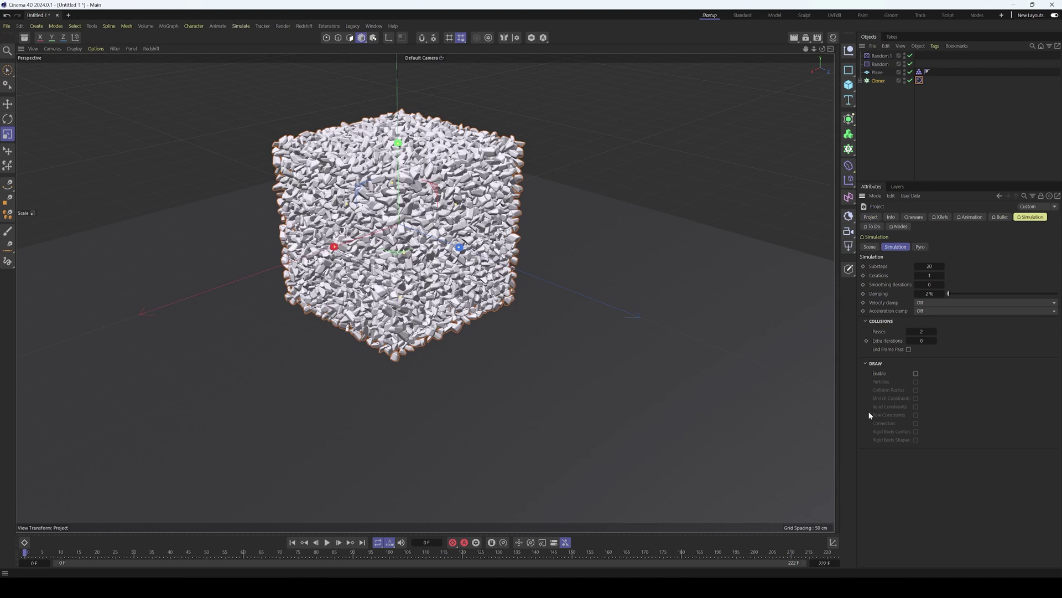
{"action": "left_click", "coordinate": [915, 374]}
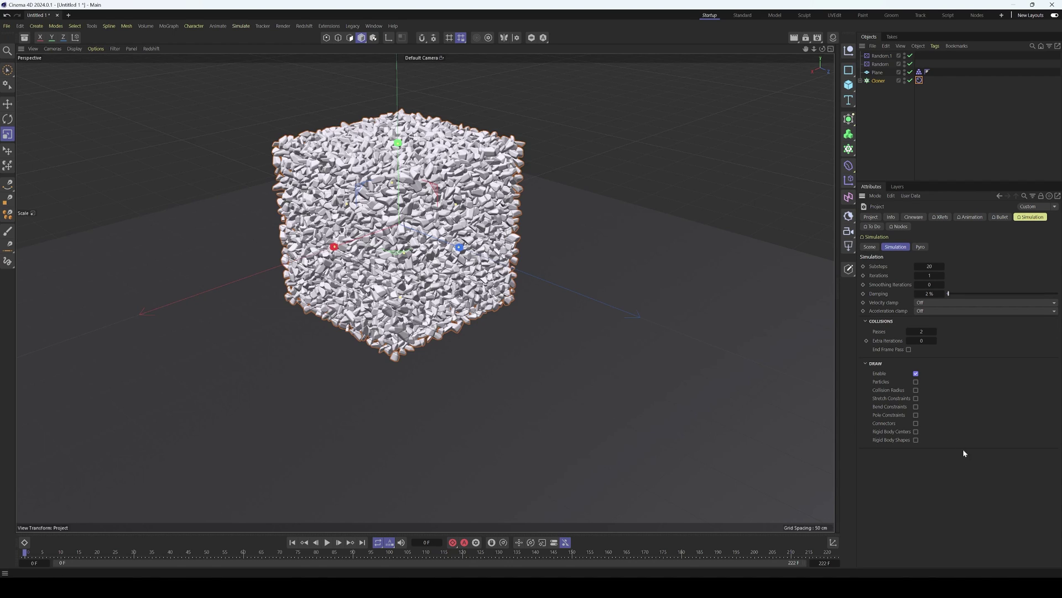
{"action": "left_click", "coordinate": [916, 440]}
{"action": "left_click", "coordinate": [339, 543]}
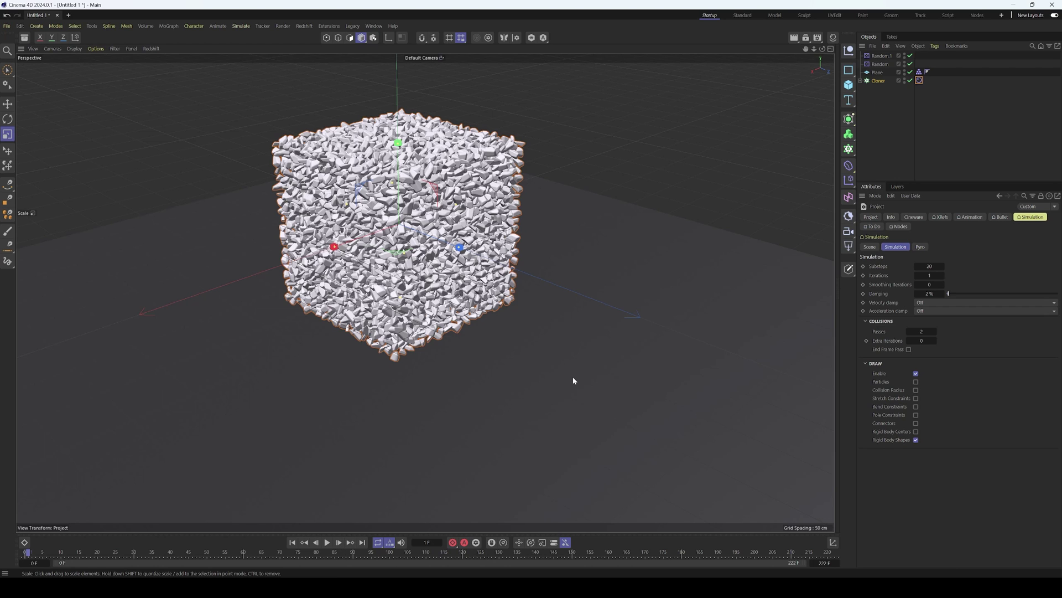
Turn the Rigid Body Shapes display back off and deselect the Cloner.
{"action": "scroll", "coordinate": [414, 295], "scroll_direction": "up", "scroll_amount": 8}
{"action": "scroll", "coordinate": [637, 285], "scroll_direction": "down", "scroll_amount": 3}
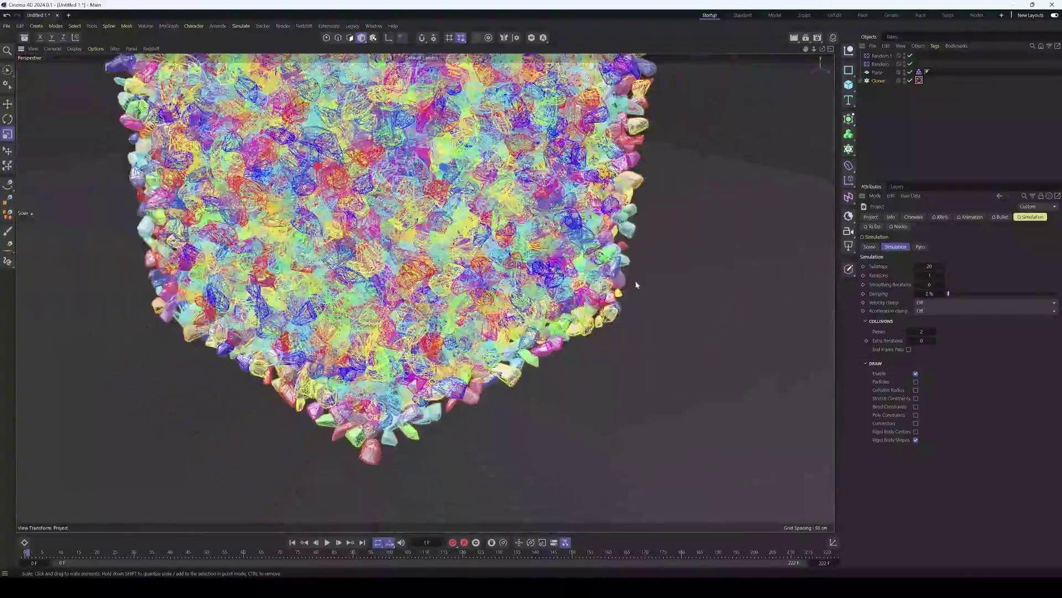
{"action": "scroll", "coordinate": [636, 285], "scroll_direction": "up", "scroll_amount": 4}
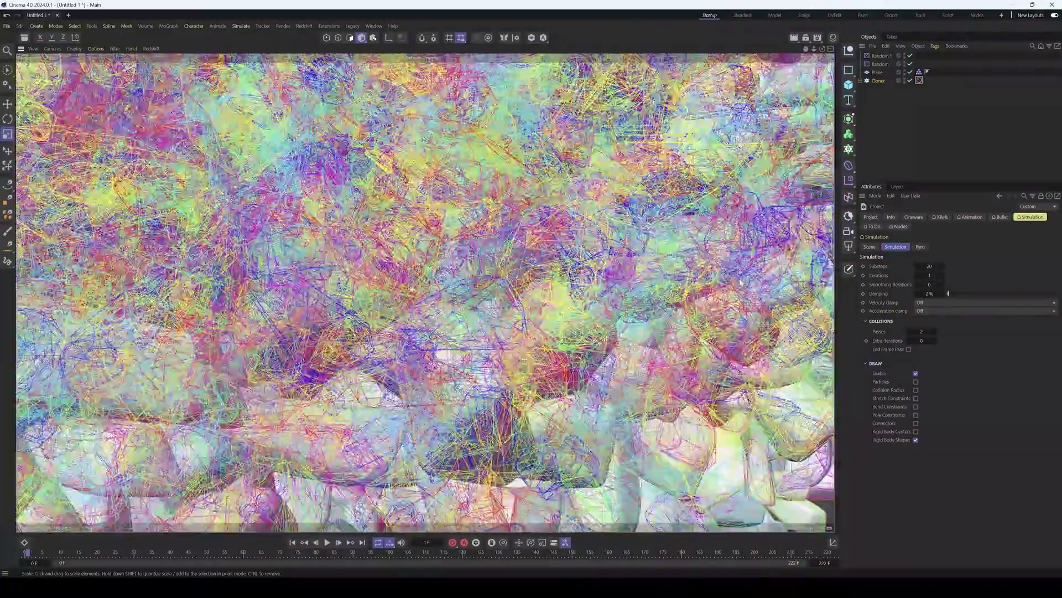
{"action": "scroll", "coordinate": [637, 285], "scroll_direction": "down", "scroll_amount": 10}
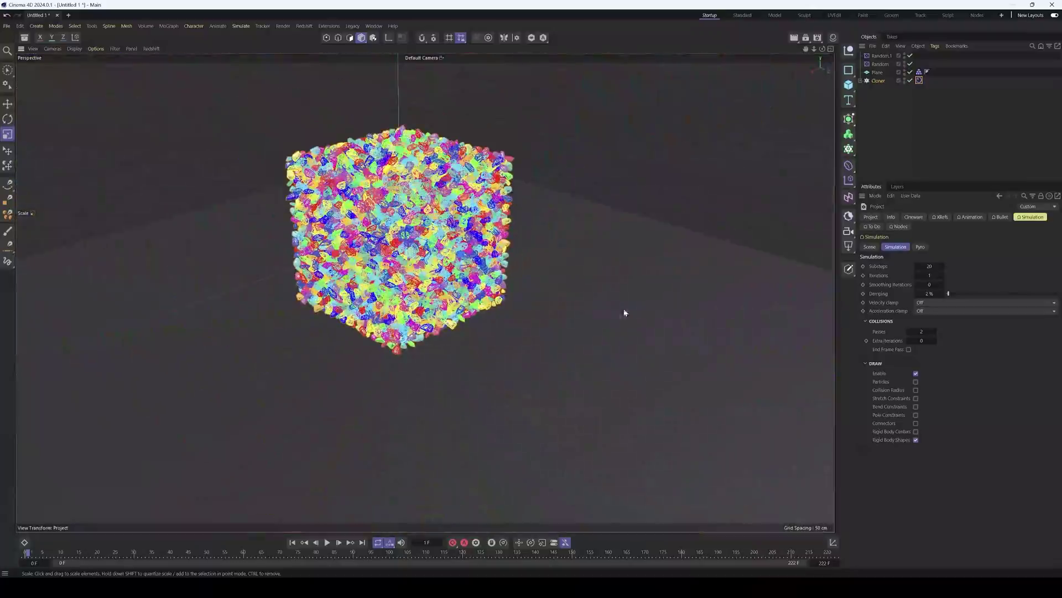
{"action": "left_click", "coordinate": [916, 439]}
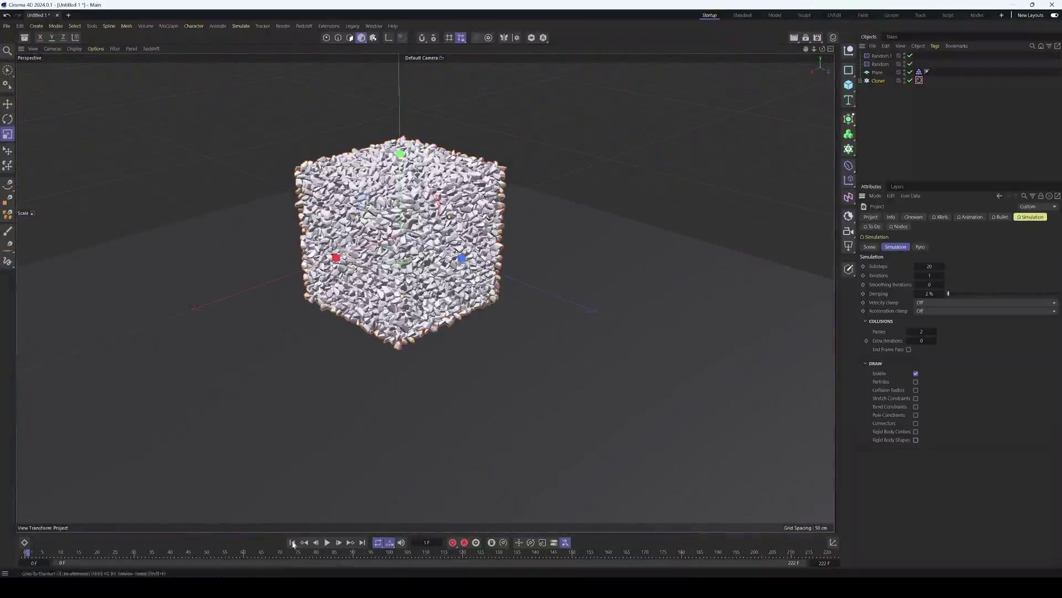
{"action": "left_click", "coordinate": [955, 137]}
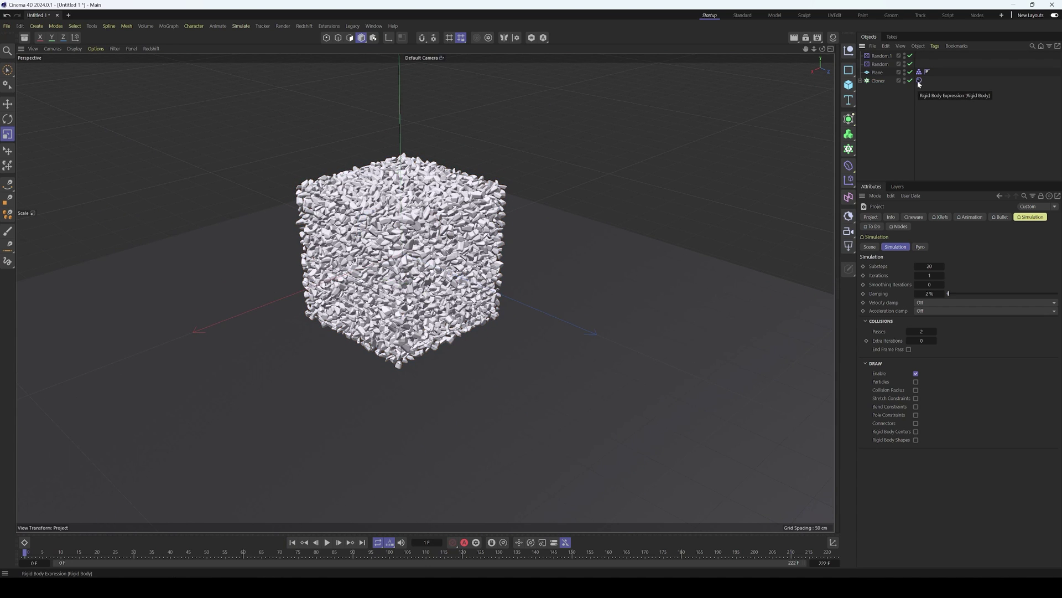
{"action": "left_click", "coordinate": [943, 110]}
{"action": "left_click", "coordinate": [327, 543]}
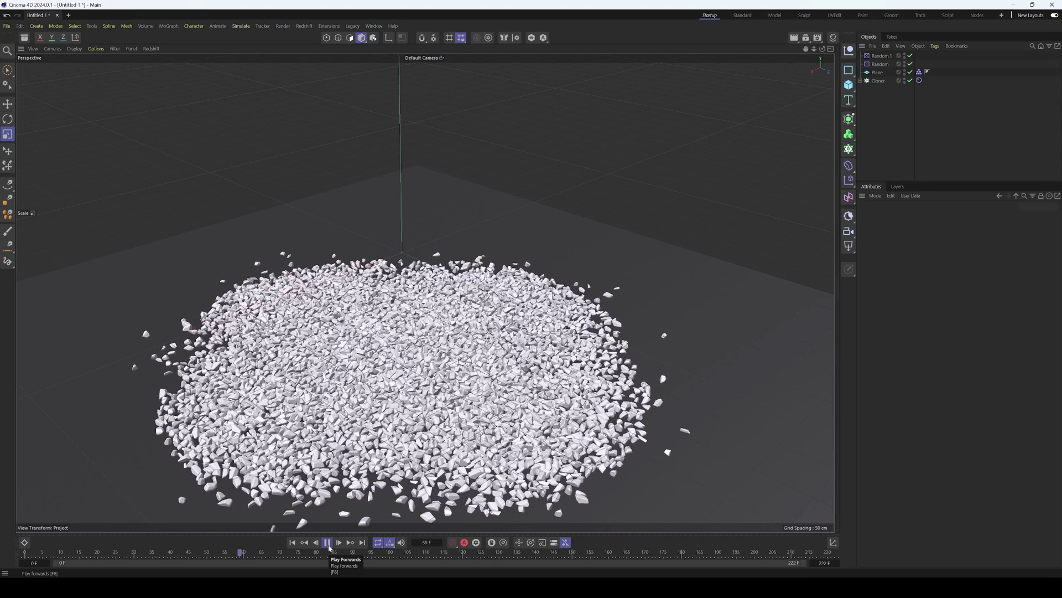
{"action": "left_click", "coordinate": [328, 542]}
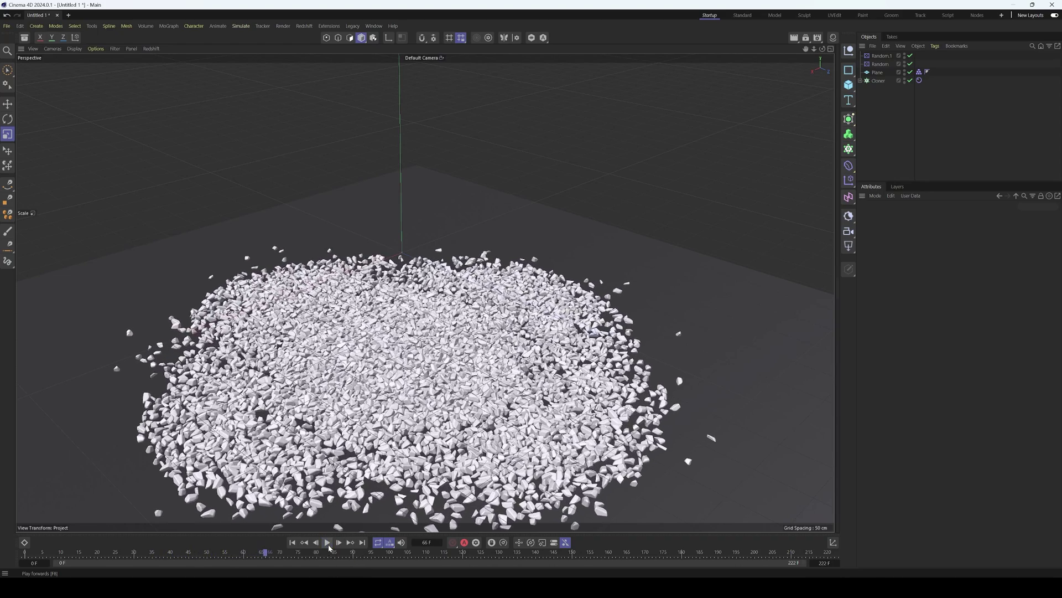
{"action": "left_click", "coordinate": [292, 543]}
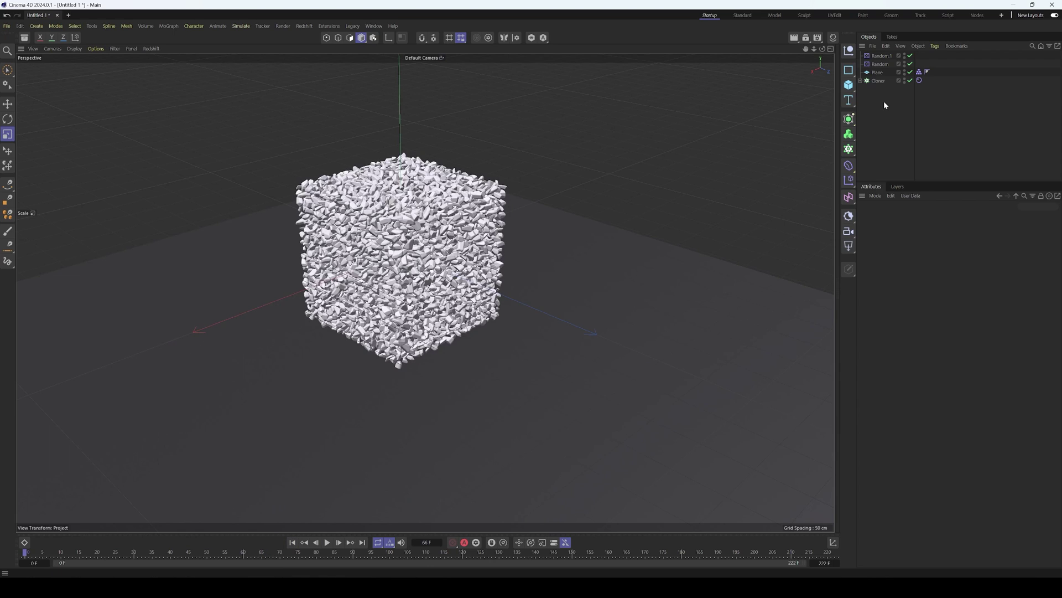
Set the floor Plane's Collider friction to 2.
{"action": "left_click", "coordinate": [919, 75]}
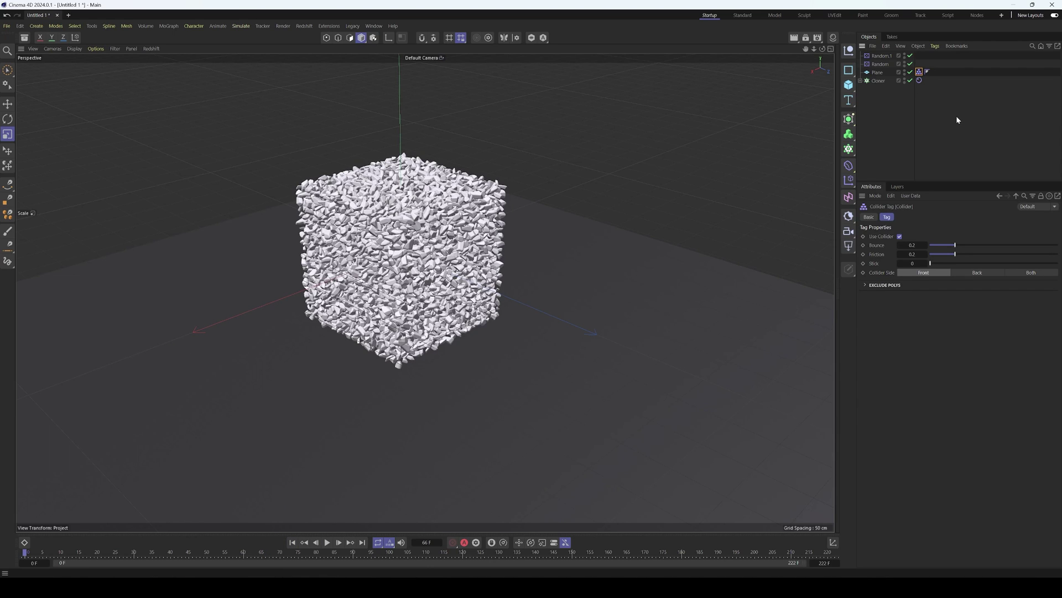
{"action": "left_click", "coordinate": [911, 254]}
{"action": "type", "text": "2"}
{"action": "key", "text": "Return"}
Set the Cloner to 40 clones along X and 40 along Z.
{"action": "left_click", "coordinate": [878, 81]}
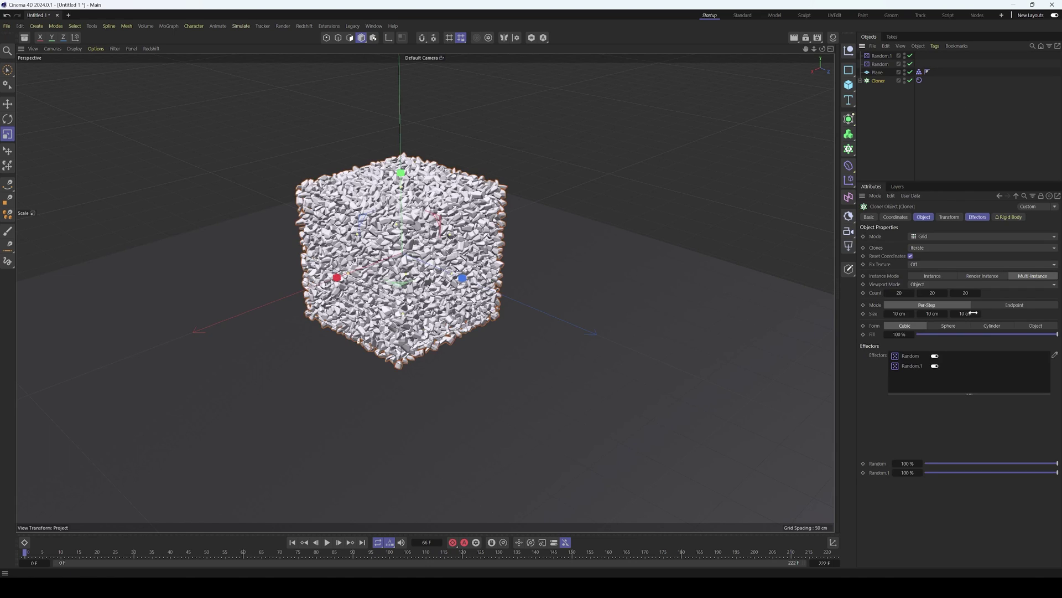
{"action": "left_click", "coordinate": [898, 294]}
{"action": "type", "text": "40"}
{"action": "key", "text": "Return"}
{"action": "left_click", "coordinate": [965, 292]}
{"action": "type", "text": "40"}
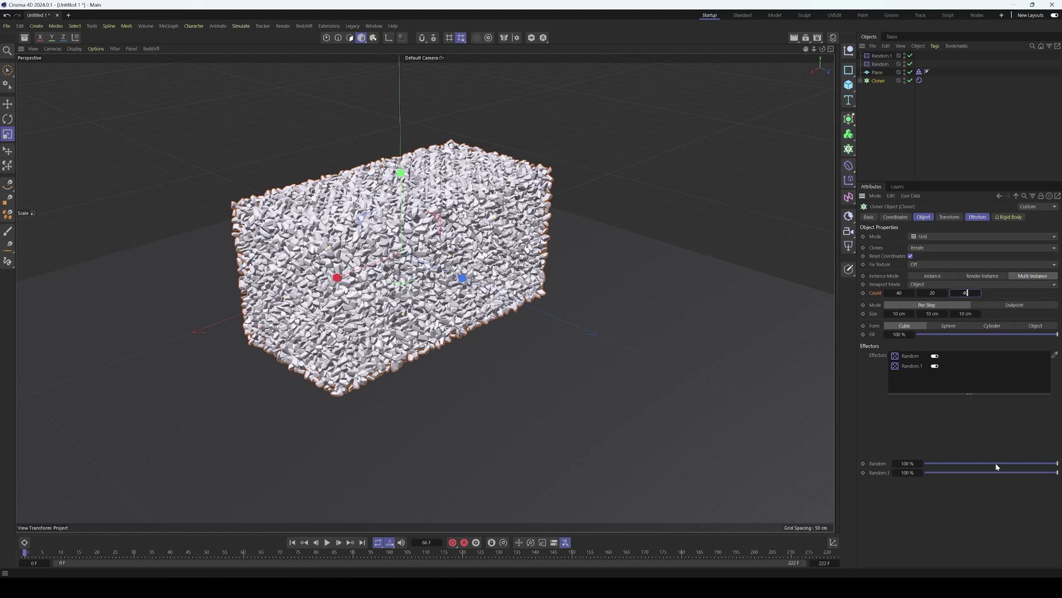
{"action": "key", "text": "Return"}
{"action": "key", "text": "e"}
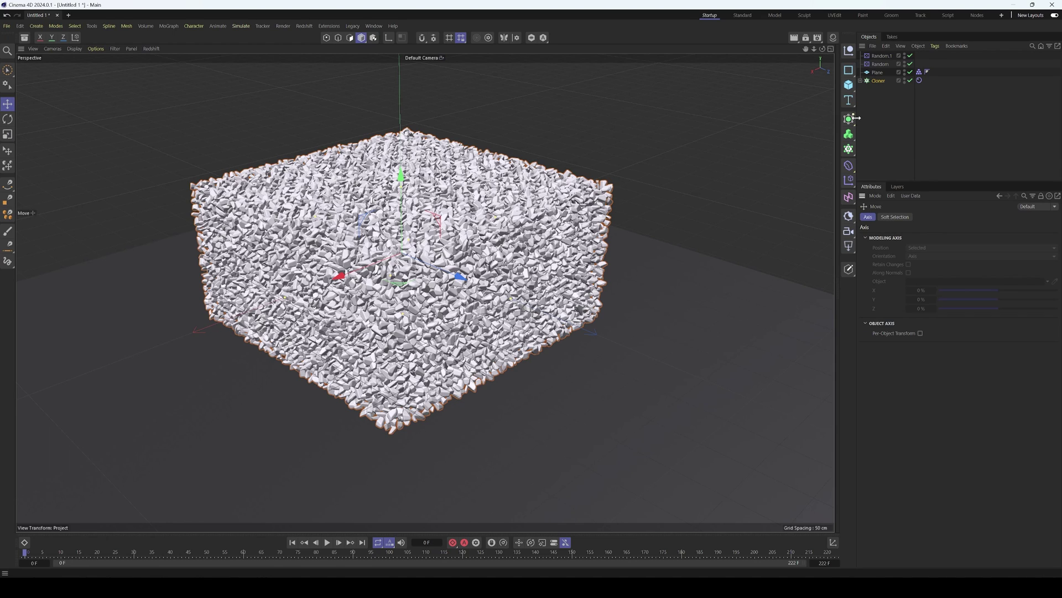
{"action": "left_click", "coordinate": [327, 543]}
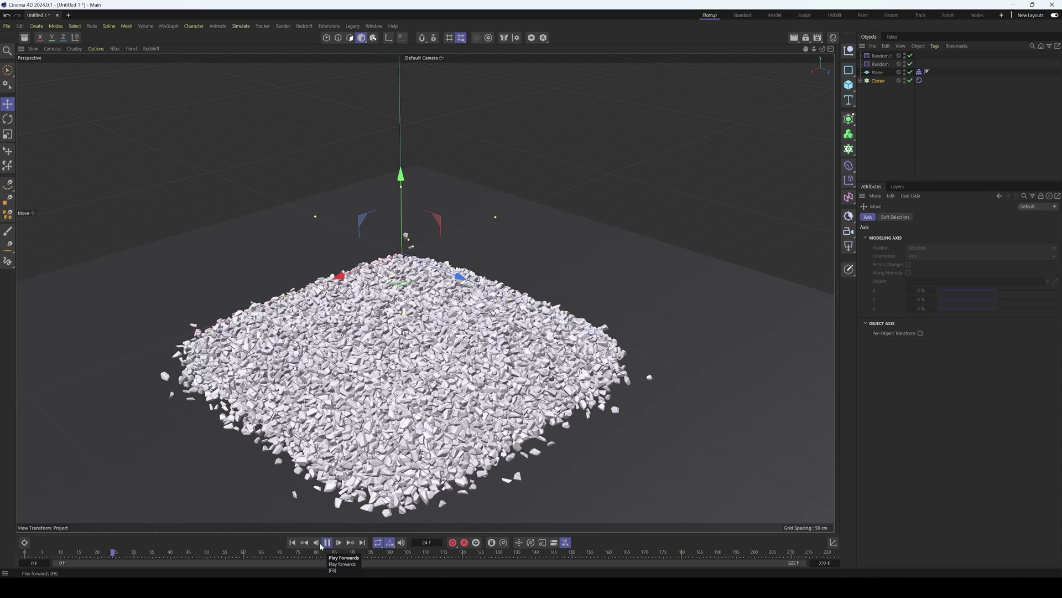
{"action": "left_click", "coordinate": [327, 542]}
{"action": "left_click", "coordinate": [293, 542]}
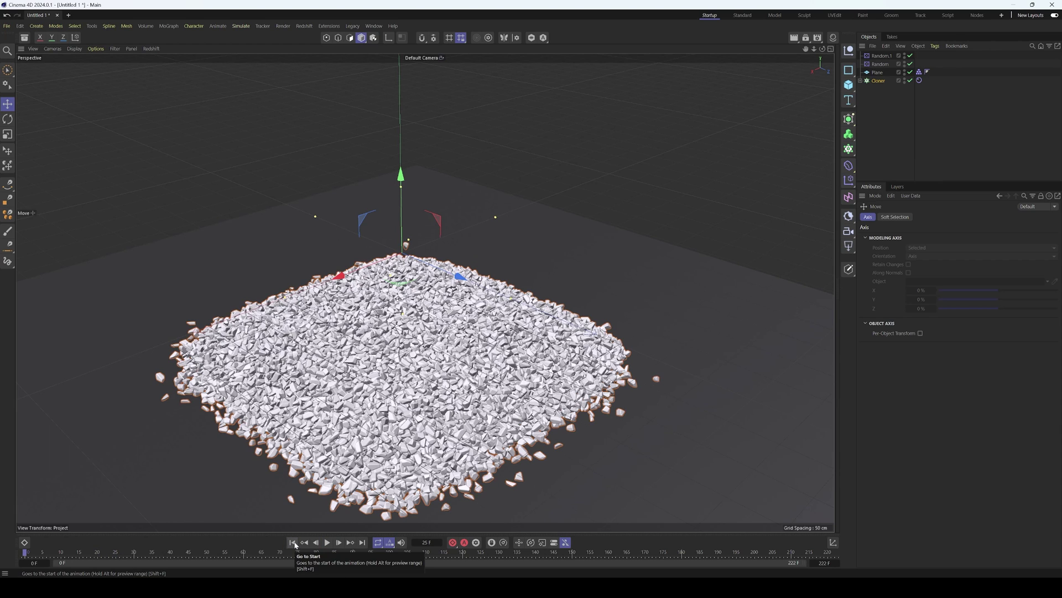
Add a Turbulence force with 20 cm strength and 150 % scale, then play the simulation.
{"action": "left_click", "coordinate": [951, 112]}
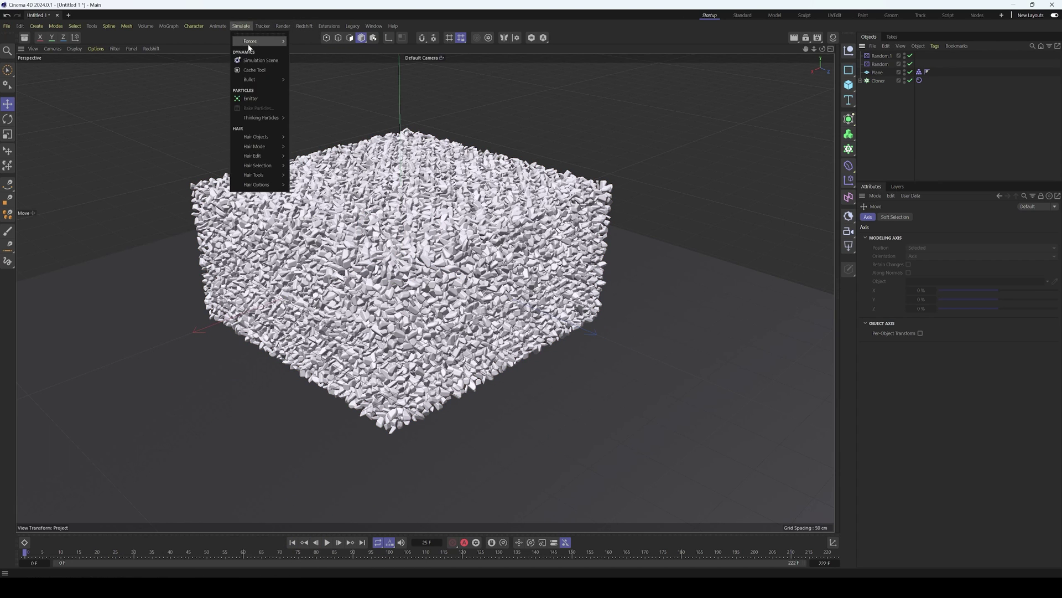
{"action": "left_click", "coordinate": [320, 109]}
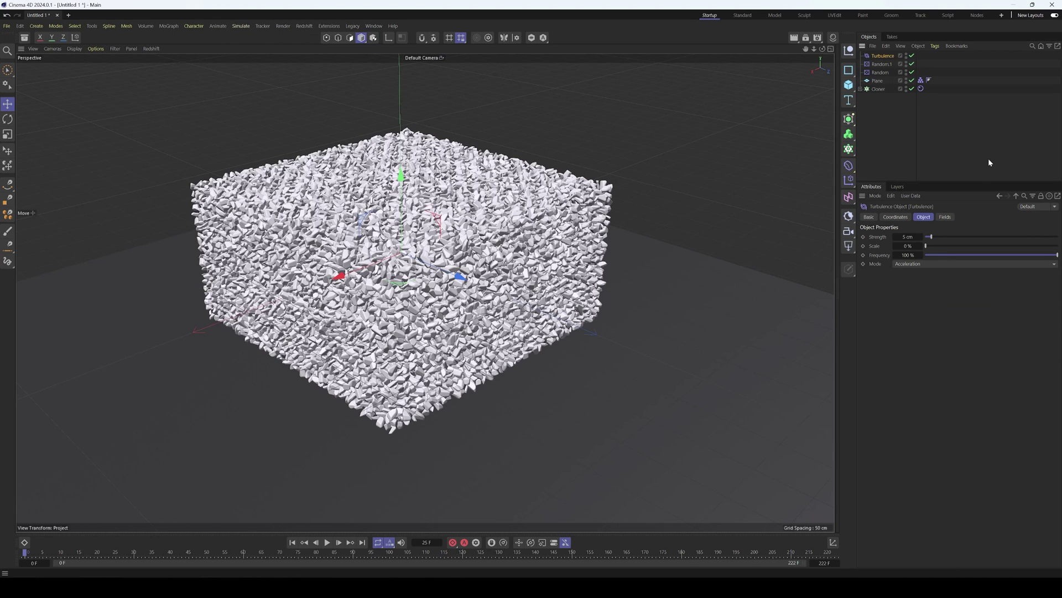
{"action": "left_click", "coordinate": [907, 236]}
{"action": "type", "text": "20"}
{"action": "key", "text": "Return"}
{"action": "type", "text": "150"}
{"action": "key", "text": "Return"}
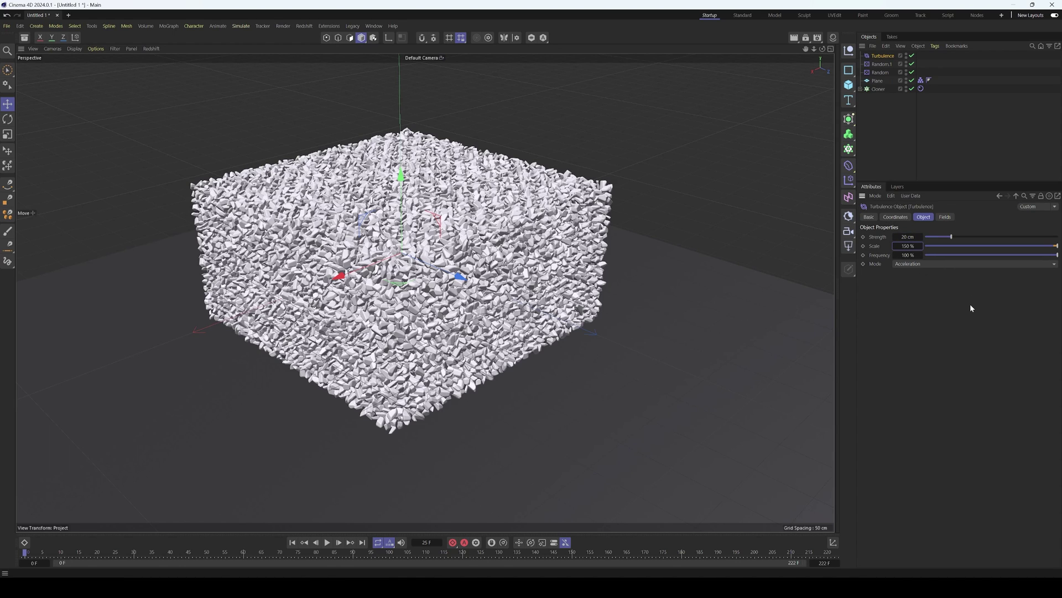
{"action": "left_click", "coordinate": [327, 543]}
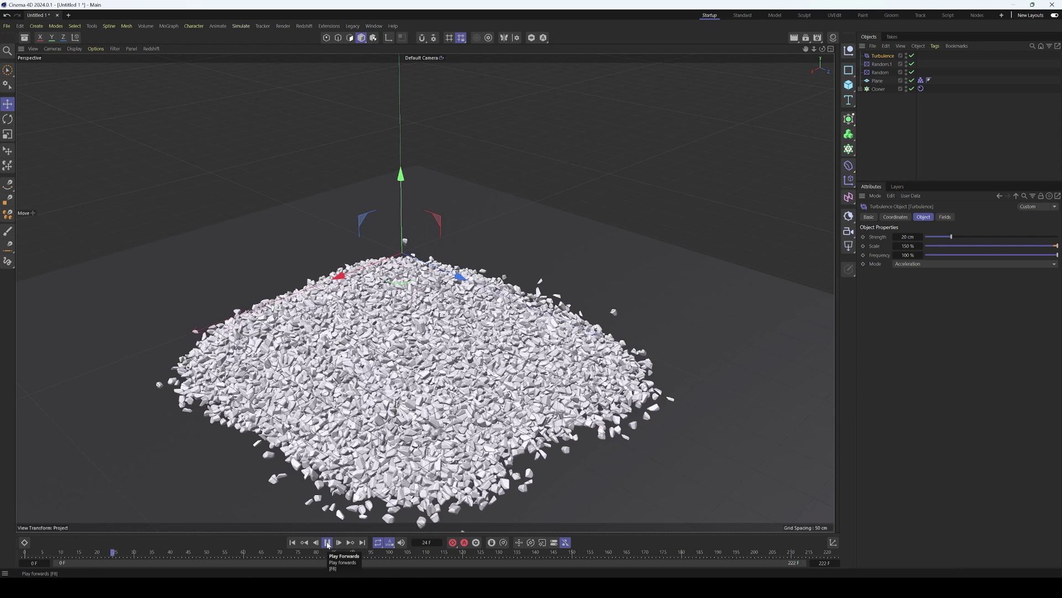
Stop playback and inspect the settled rubble pile from a higher angle.
{"action": "left_click", "coordinate": [327, 543]}
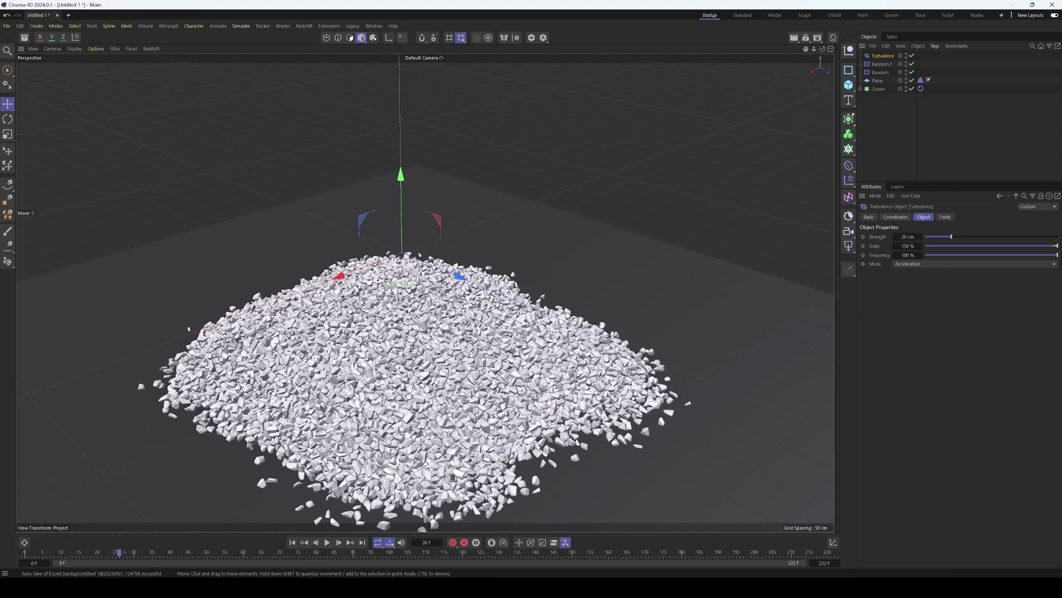
{"action": "mouse_move", "coordinate": [508, 365]}
{"action": "left_mouse_down", "text": "alt"}
{"action": "mouse_move", "coordinate": [282, 228]}
{"action": "mouse_move", "coordinate": [244, 219]}
{"action": "mouse_move", "coordinate": [332, 216]}
{"action": "left_mouse_up", "text": "alt"}
{"action": "scroll", "coordinate": [420, 294], "scroll_direction": "up", "scroll_amount": 10}
{"action": "scroll", "coordinate": [421, 294], "scroll_direction": "down", "scroll_amount": 5}
{"action": "scroll", "coordinate": [564, 296], "scroll_direction": "down", "scroll_amount": 10}
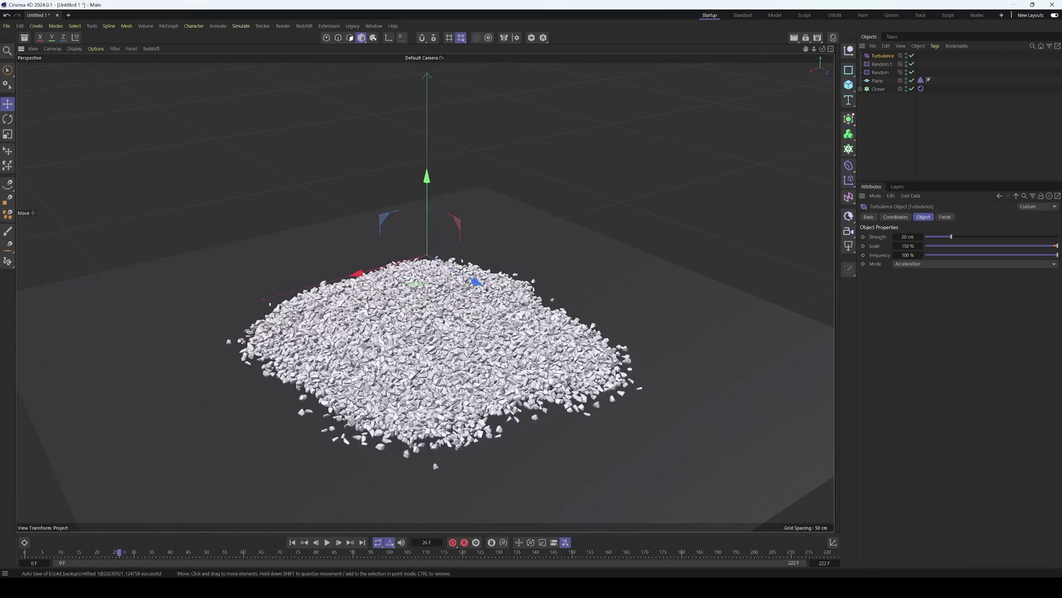
{"action": "left_click_drag", "start_coordinate": [420, 294], "coordinate": [404, 238], "text": "alt"}
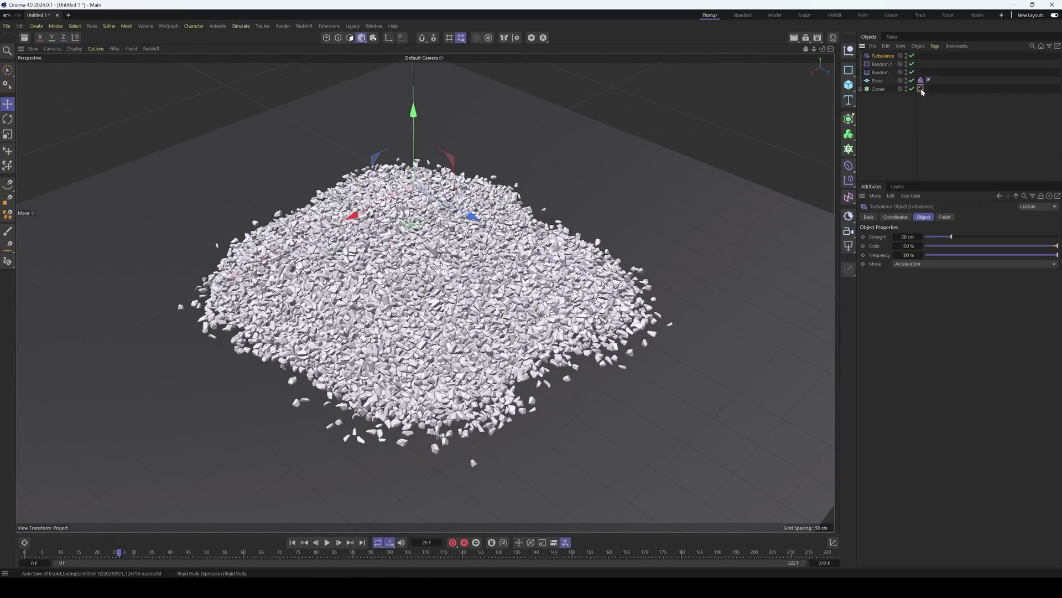
Store the pile as the Cloner Rigid Body's initial state and rewind to frame 0.
{"action": "left_click", "coordinate": [921, 90]}
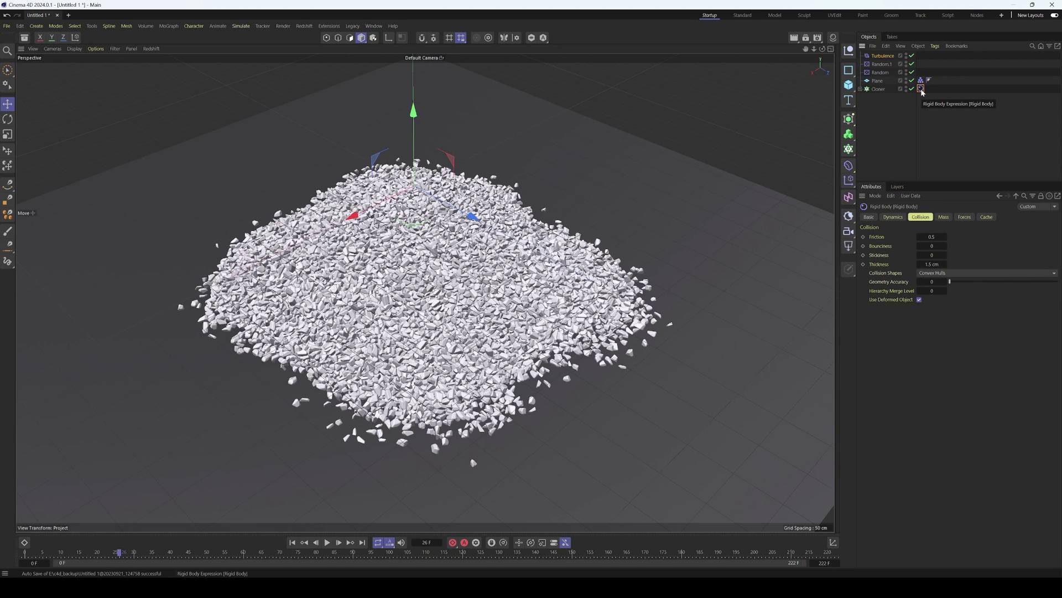
{"action": "left_click", "coordinate": [894, 216]}
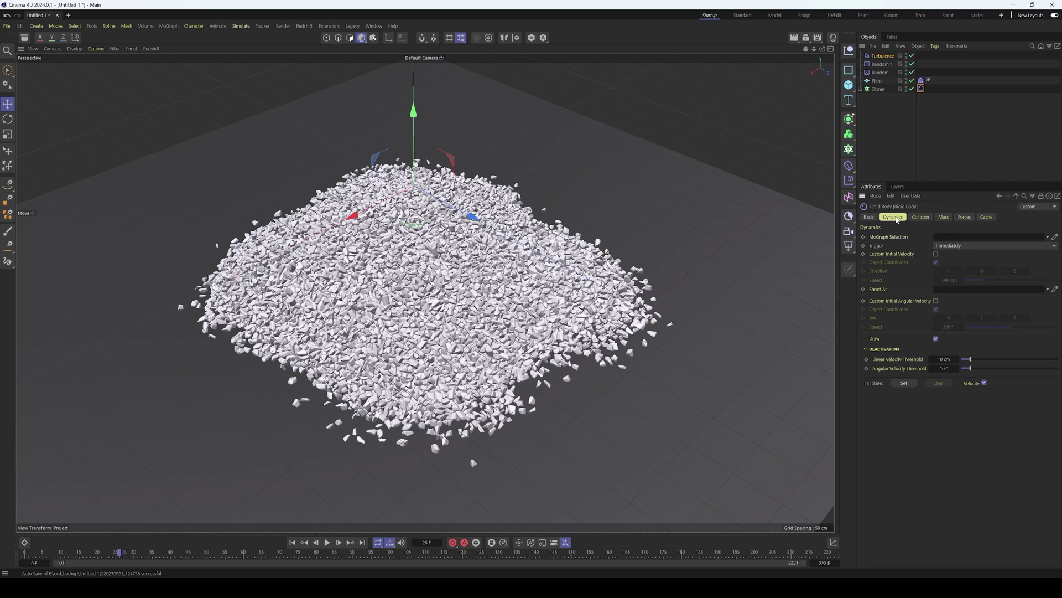
{"action": "left_click", "coordinate": [902, 383]}
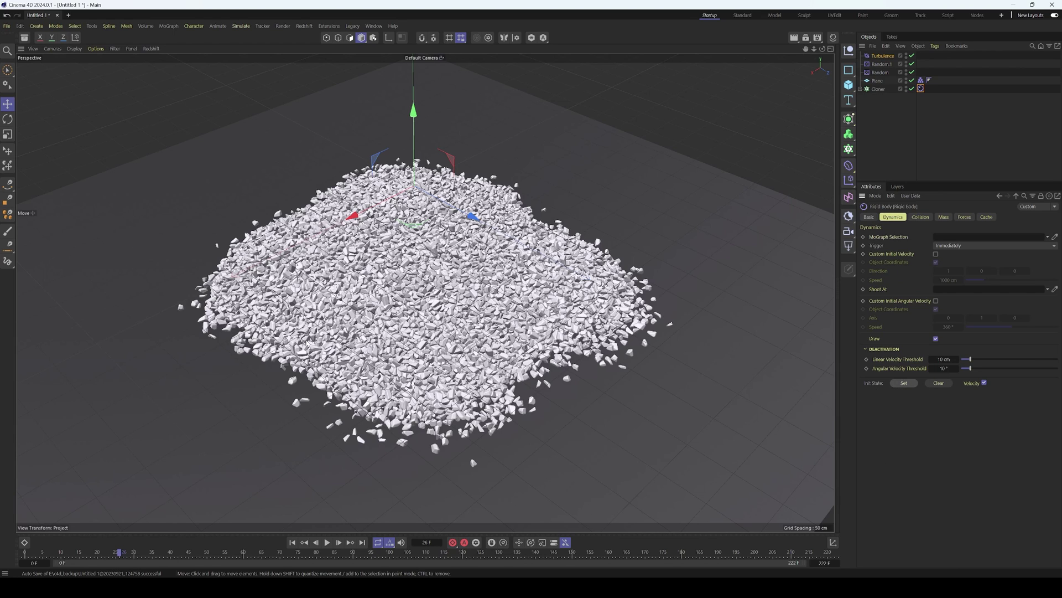
{"action": "left_click", "coordinate": [296, 543]}
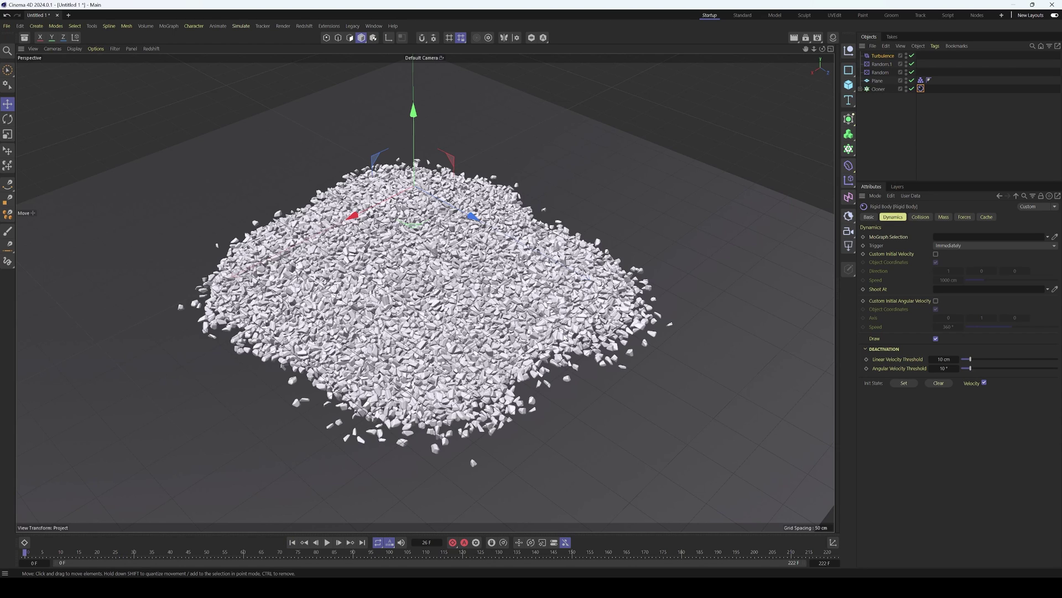
Raise the Turbulence Strength to 50 cm and replay the simulation.
{"action": "left_click", "coordinate": [953, 140]}
{"action": "left_click", "coordinate": [906, 237]}
{"action": "type", "text": "50"}
{"action": "key", "text": "Return"}
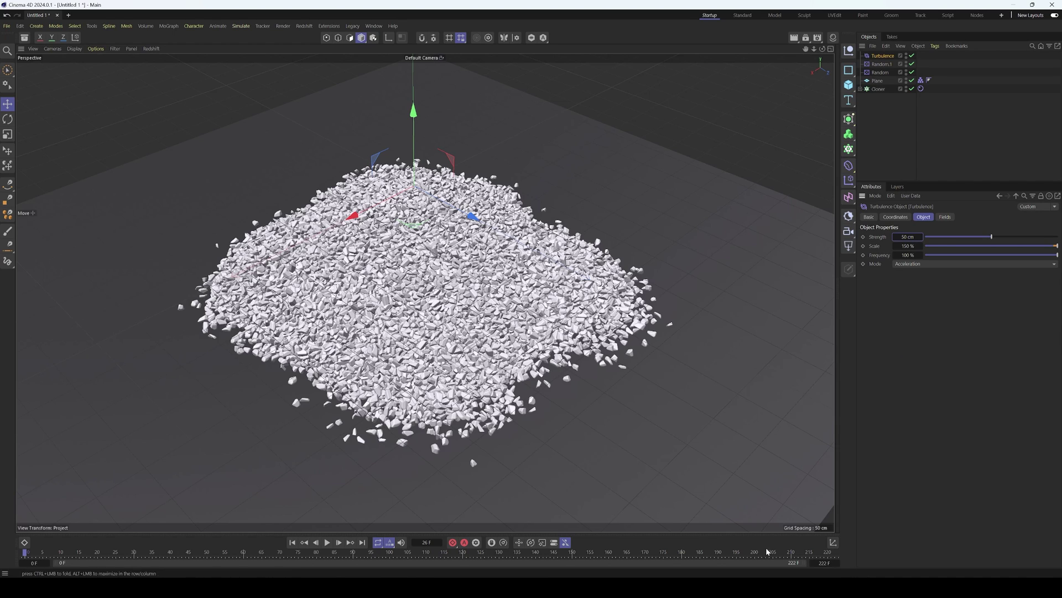
{"action": "left_click", "coordinate": [327, 542]}
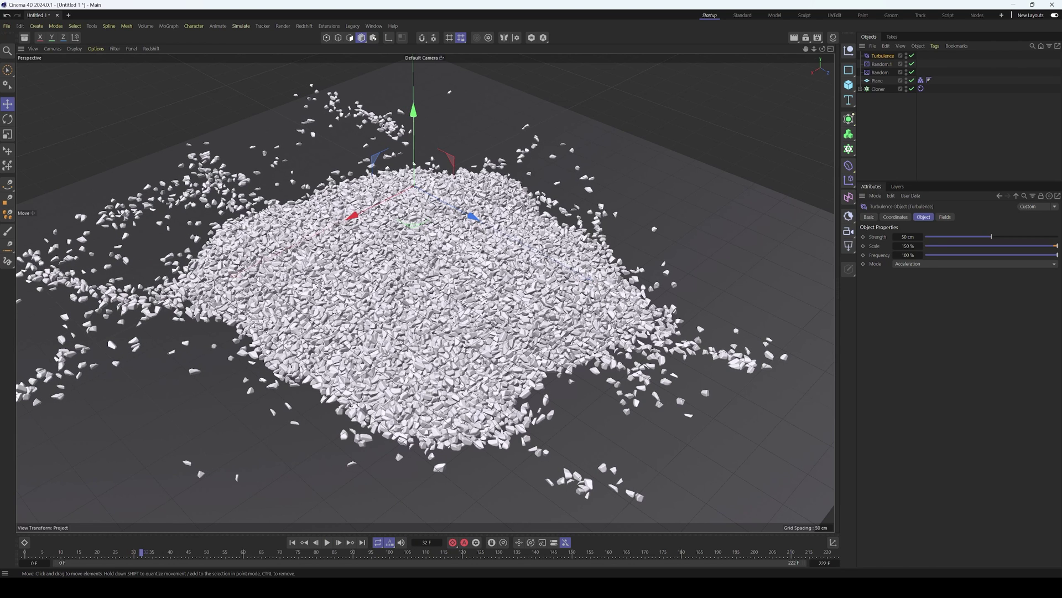
Reset the floor Collider friction to its default 0.2, then rewind and replay.
{"action": "left_click", "coordinate": [920, 81]}
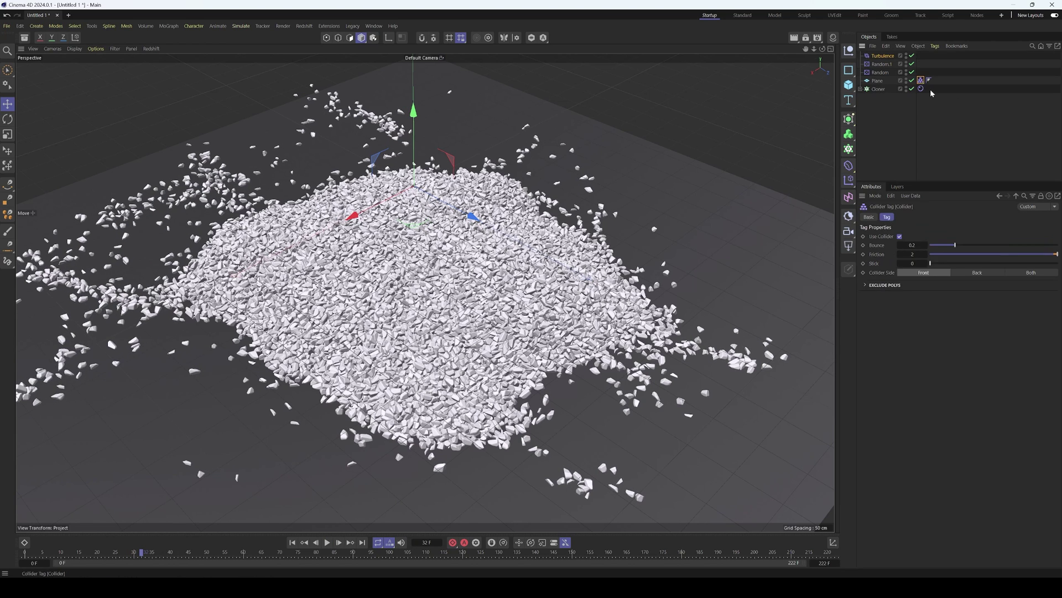
{"action": "right_click", "coordinate": [885, 254]}
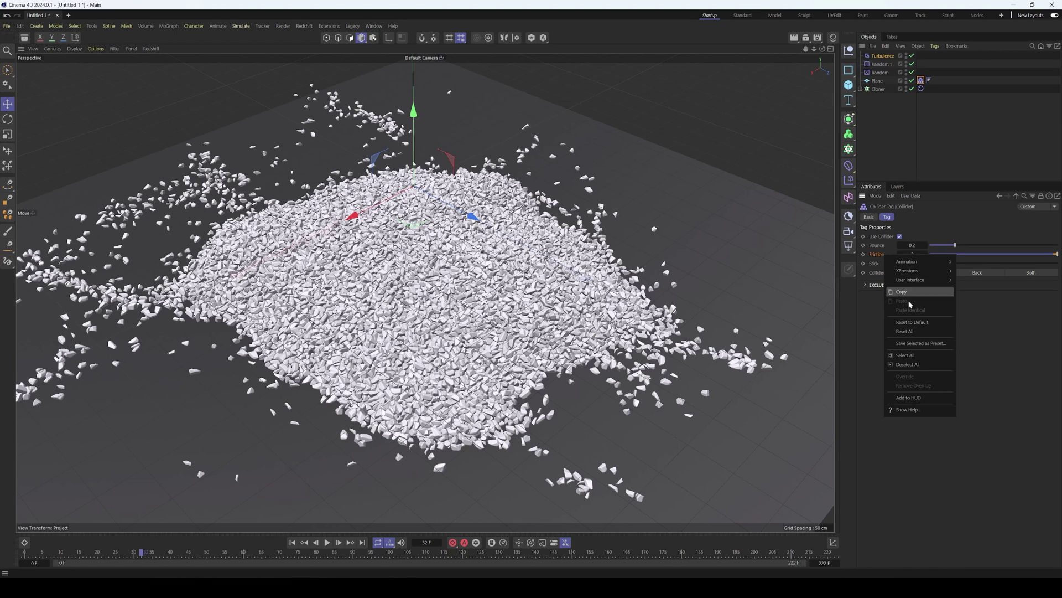
{"action": "left_click", "coordinate": [945, 329]}
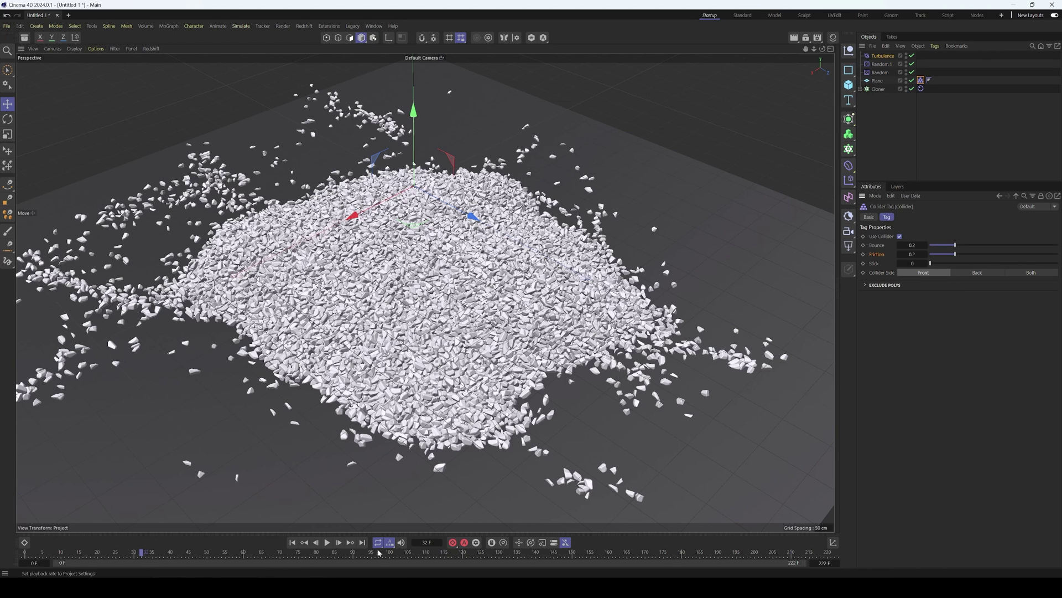
{"action": "left_click", "coordinate": [292, 542]}
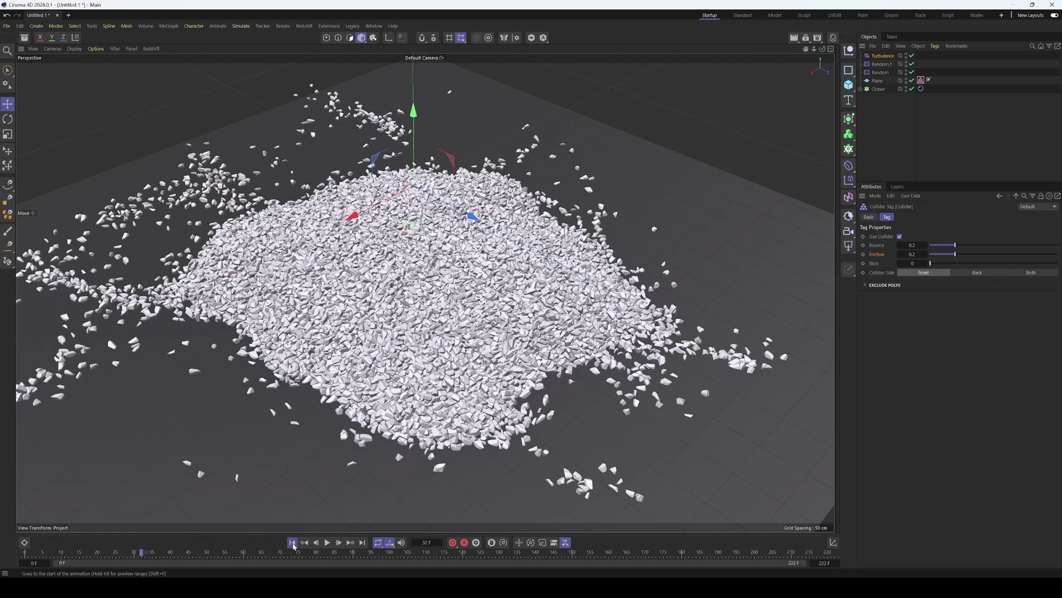
{"action": "left_click", "coordinate": [328, 543]}
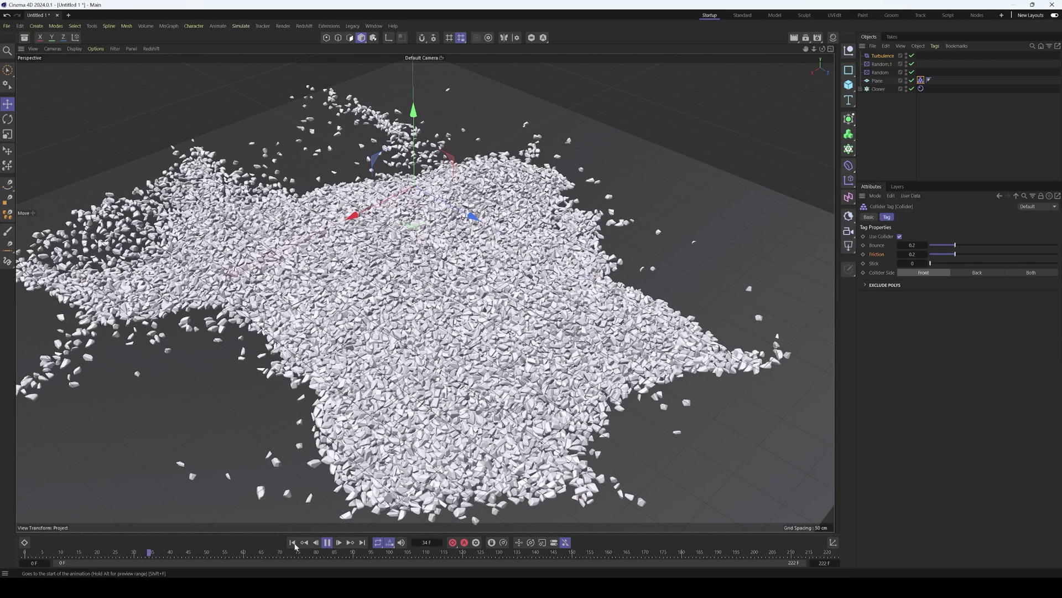
Stop playback and scale the floor Plane up to about 372 %.
{"action": "left_click", "coordinate": [326, 544]}
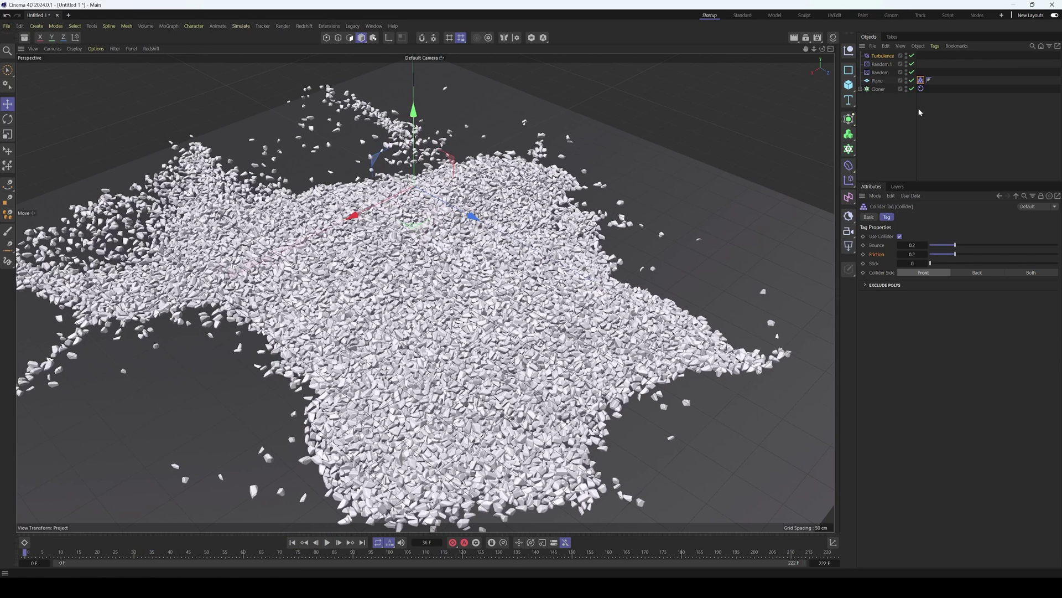
{"action": "left_click", "coordinate": [877, 80]}
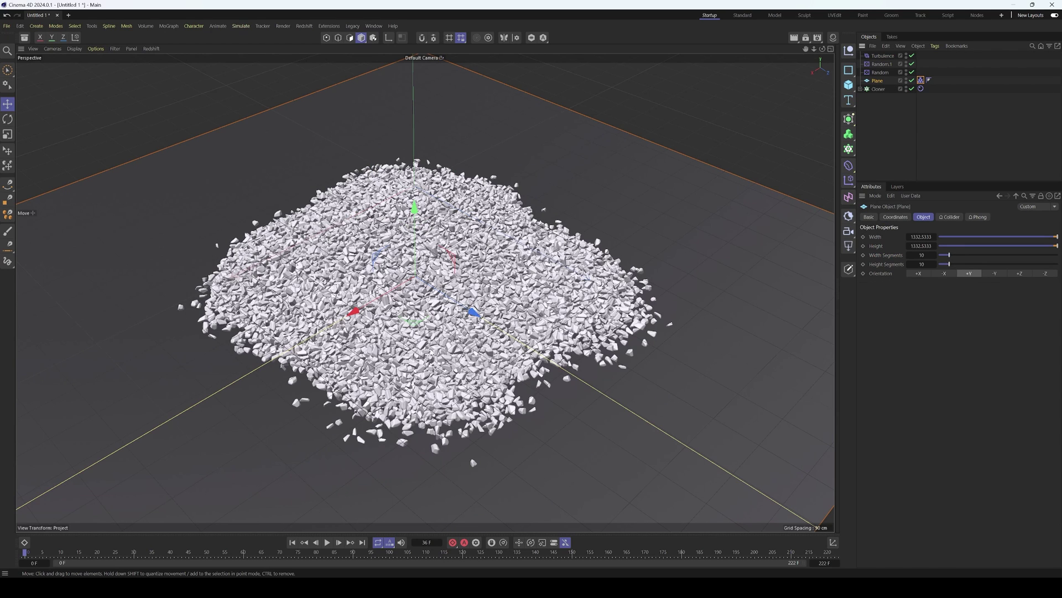
{"action": "key", "text": "t"}
{"action": "left_click_drag", "start_coordinate": [415, 277], "coordinate": [487, 277]}
{"action": "left_click", "coordinate": [984, 114]}
Cache the scene simulation from the Cloner Rigid Body's Cache settings.
{"action": "left_click", "coordinate": [921, 89]}
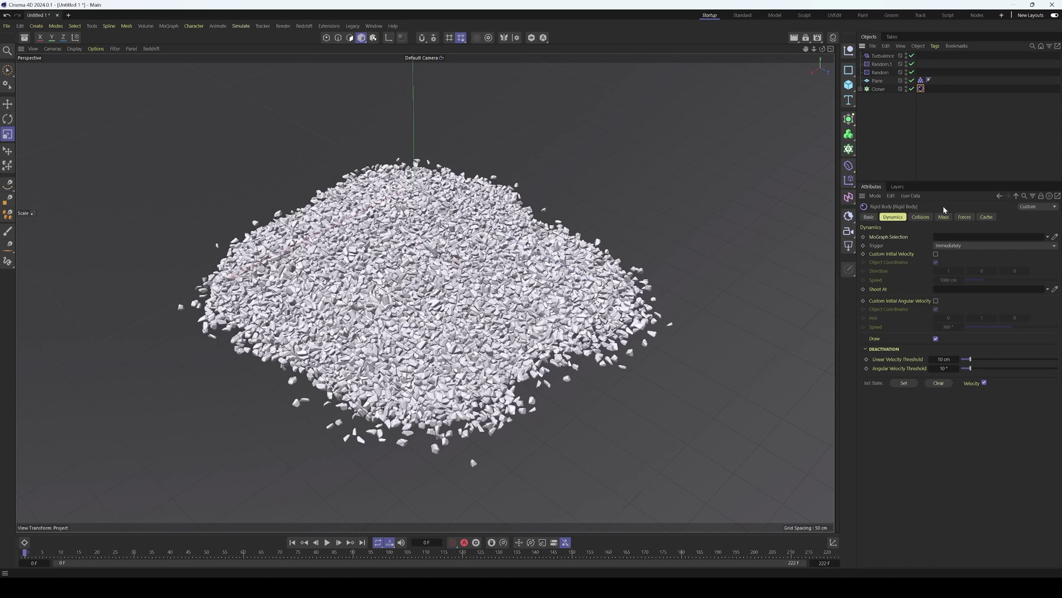
{"action": "left_click", "coordinate": [986, 216]}
{"action": "left_click", "coordinate": [980, 258]}
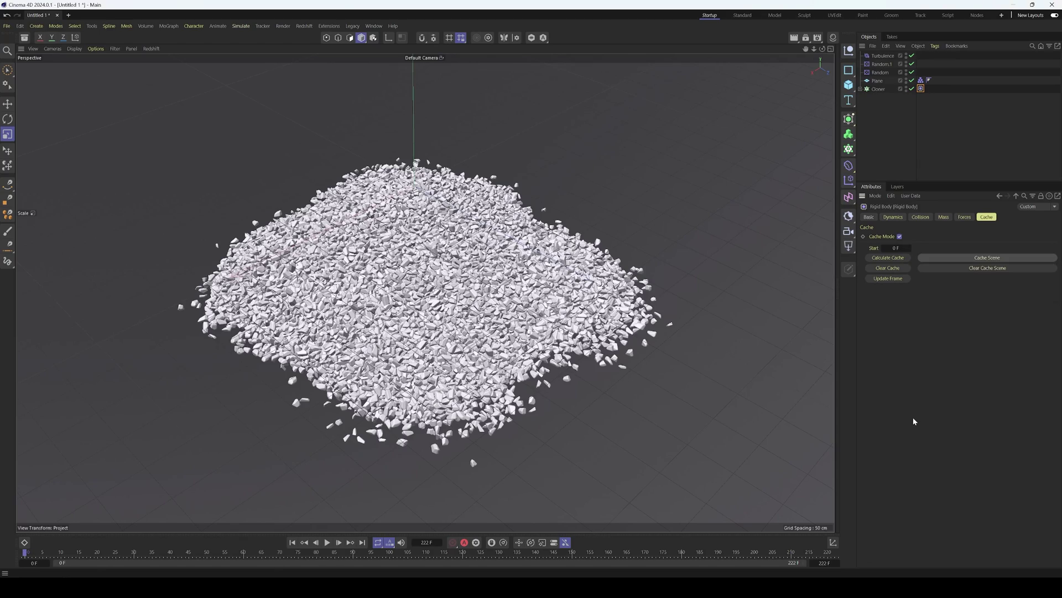
Play back the cached simulation, stopping at frame 43 to zoom in on the rubble.
{"action": "left_click", "coordinate": [327, 543]}
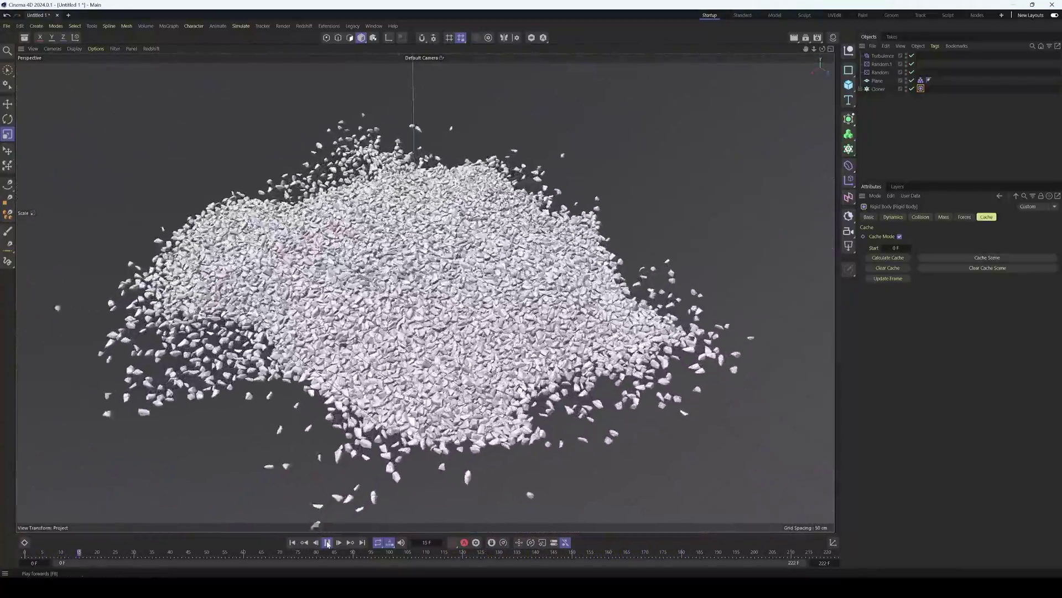
{"action": "left_click", "coordinate": [328, 543]}
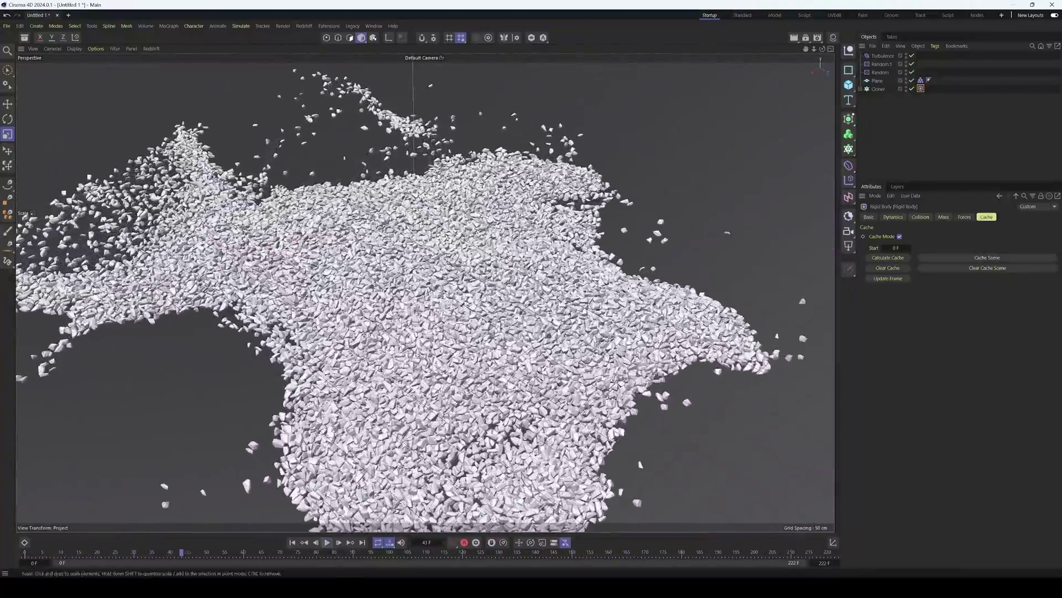
{"action": "scroll", "coordinate": [474, 344], "scroll_direction": "up", "scroll_amount": 8}
{"action": "scroll", "coordinate": [475, 344], "scroll_direction": "down", "scroll_amount": 6}
{"action": "scroll", "coordinate": [475, 344], "scroll_direction": "up", "scroll_amount": 2}
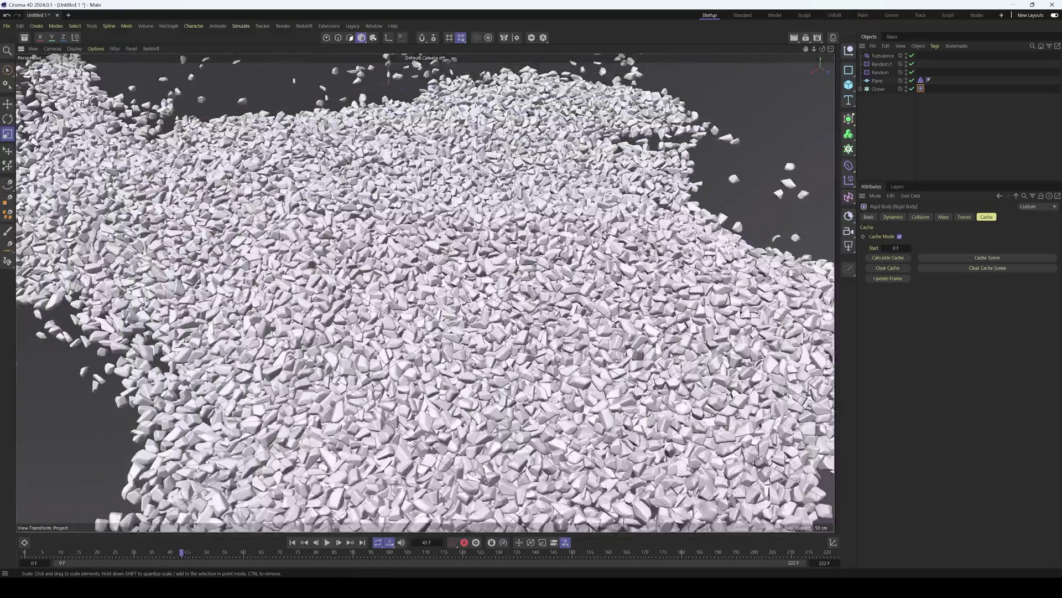
{"action": "scroll", "coordinate": [474, 345], "scroll_direction": "down", "scroll_amount": 2}
{"action": "scroll", "coordinate": [481, 335], "scroll_direction": "up", "scroll_amount": 8}
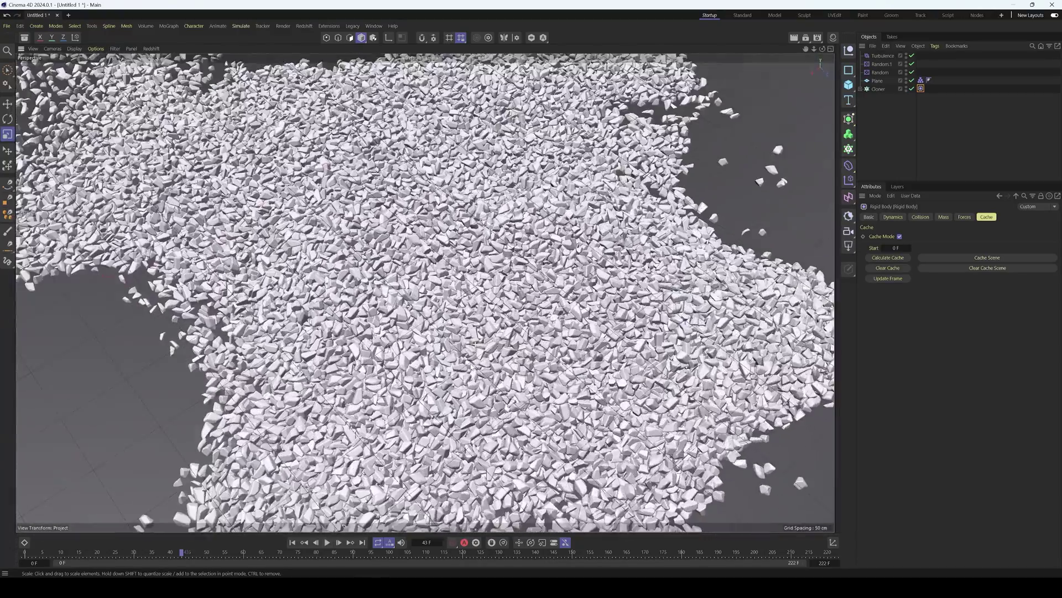
{"action": "scroll", "coordinate": [489, 326], "scroll_direction": "down", "scroll_amount": 2}
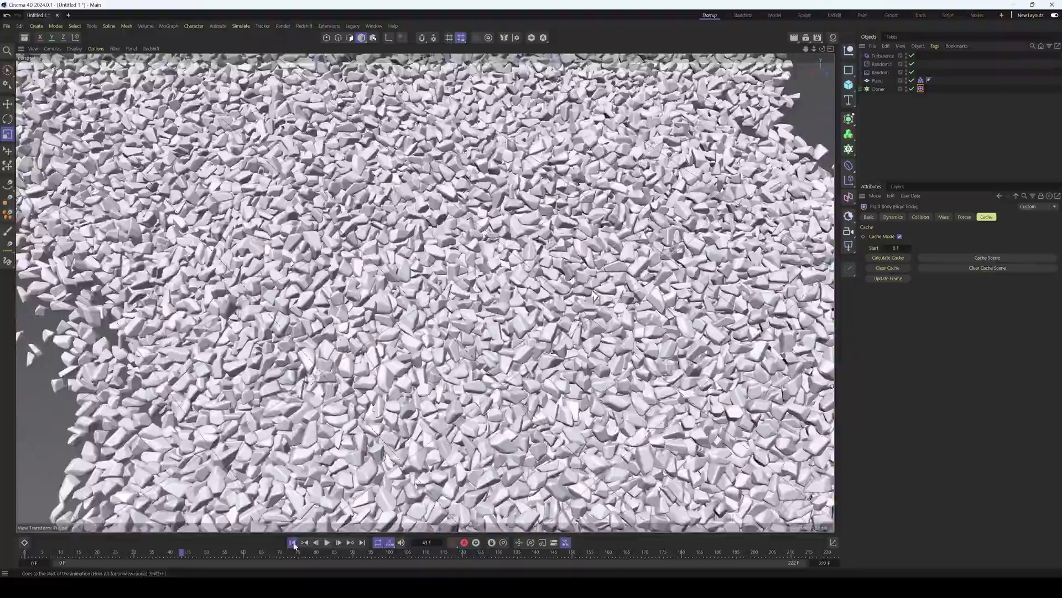
Replay the cache, scrub back to frame 38, and widen the Objects and Attributes panels.
{"action": "left_click", "coordinate": [292, 542]}
{"action": "left_click", "coordinate": [327, 542]}
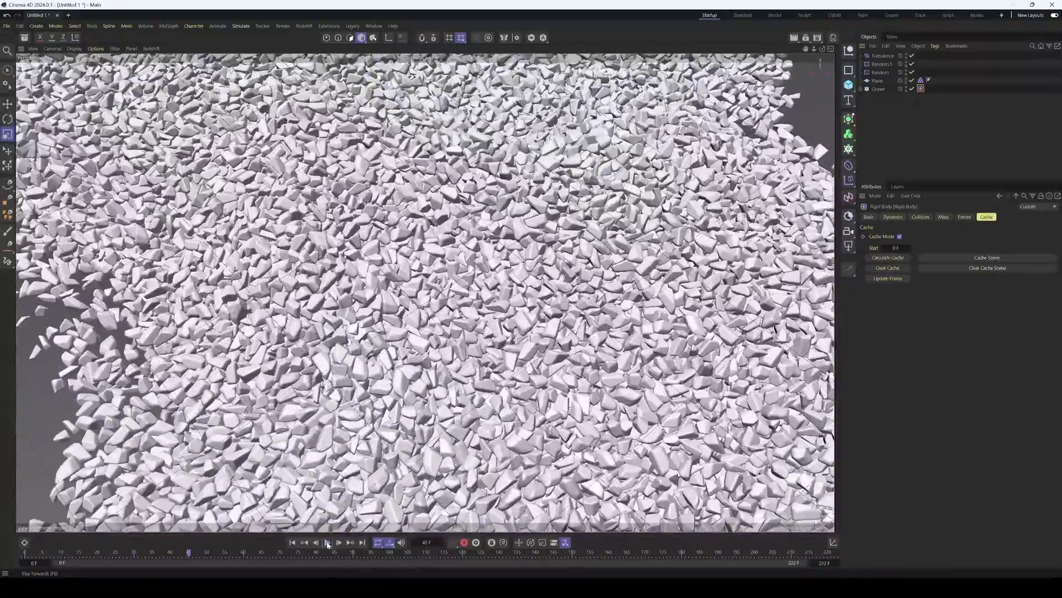
{"action": "key", "text": "F8"}
{"action": "scroll", "coordinate": [425, 292], "scroll_direction": "down", "scroll_amount": 10}
{"action": "left_click_drag", "start_coordinate": [425, 292], "coordinate": [465, 285], "text": "alt"}
{"action": "left_click_drag", "start_coordinate": [109, 553], "coordinate": [164, 552]}
{"action": "left_click_drag", "start_coordinate": [837, 138], "coordinate": [716, 133]}
Add a Plain effector under the Cloner, disable Position, and rename it Color.
{"action": "left_click", "coordinate": [727, 134]}
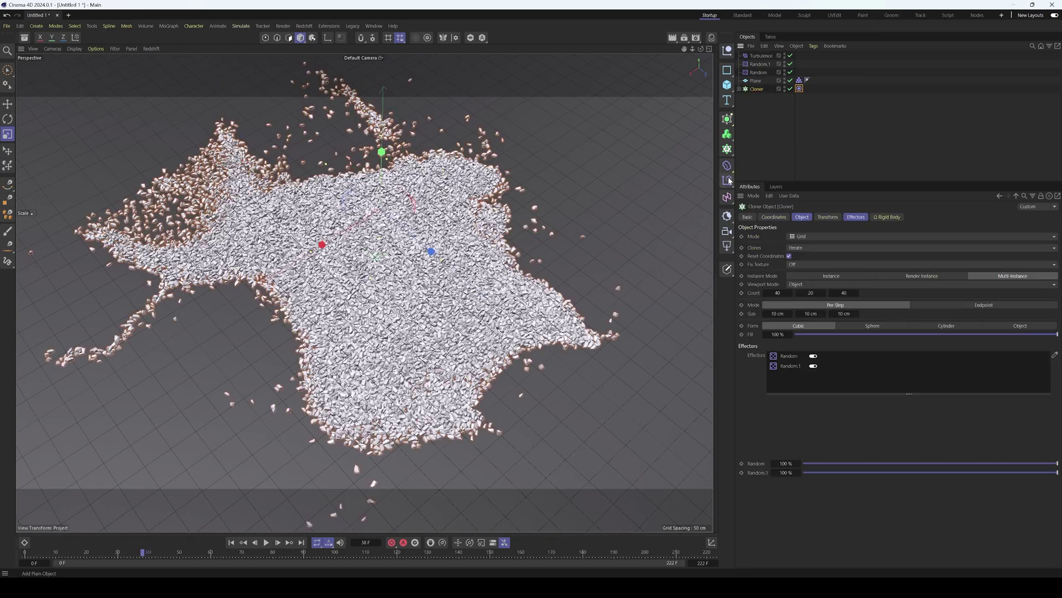
{"action": "left_click_drag", "start_coordinate": [755, 56], "coordinate": [776, 130]}
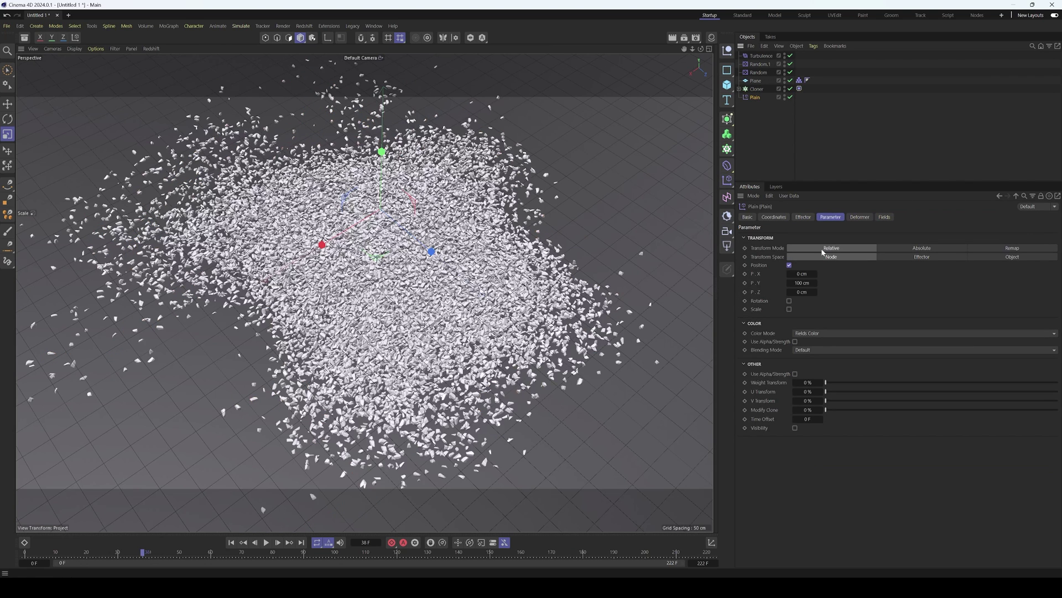
{"action": "left_click", "coordinate": [789, 265]}
{"action": "double_click", "coordinate": [759, 96]}
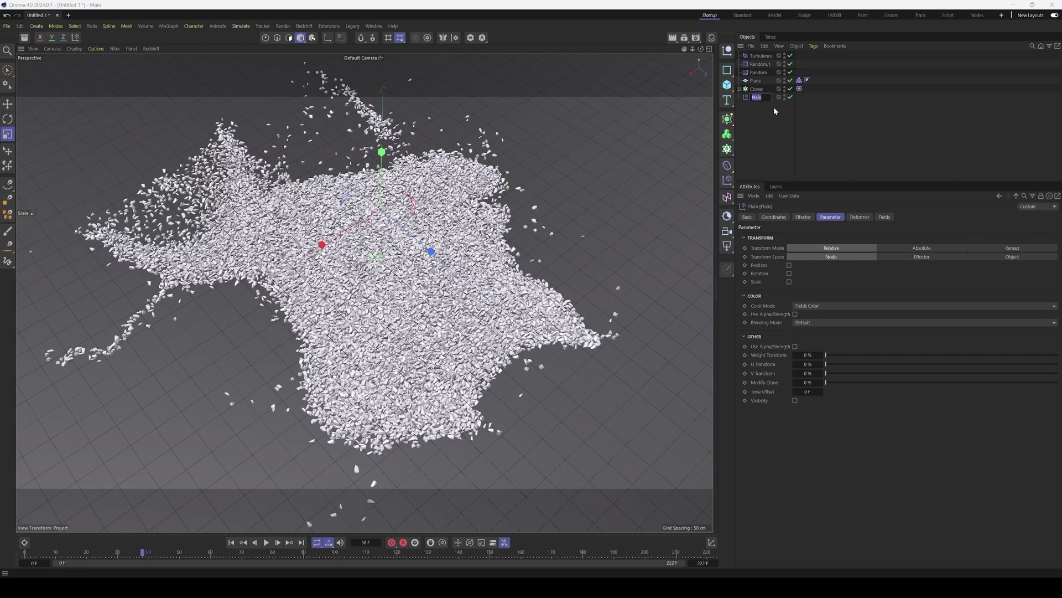
{"action": "type", "text": "Color"}
{"action": "key", "text": "Return"}
Add a Random Field to the Color effector with 1500% scale.
{"action": "left_click", "coordinate": [884, 216]}
{"action": "left_click", "coordinate": [756, 299]}
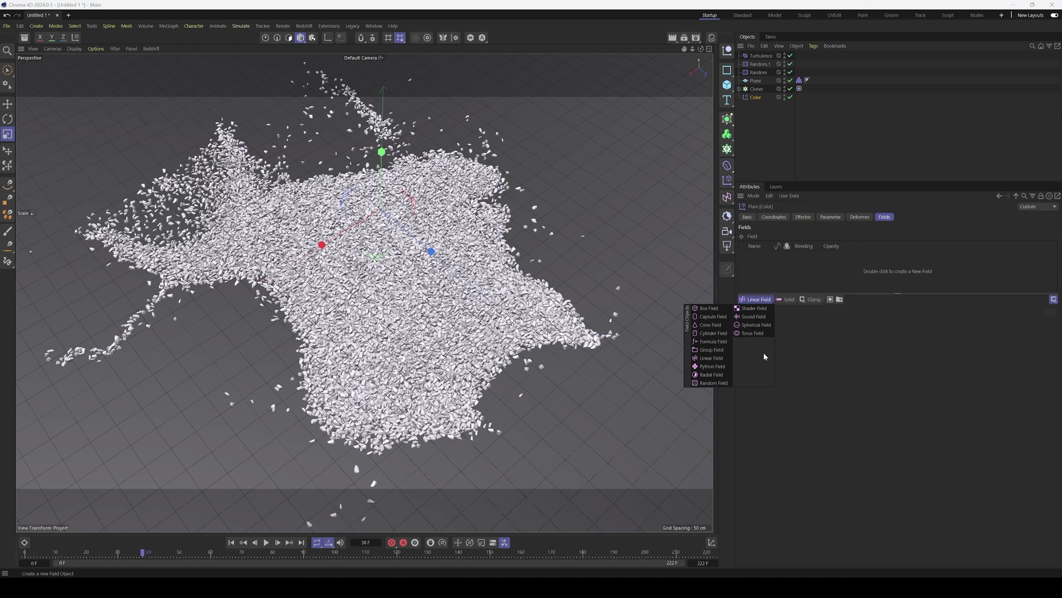
{"action": "left_click", "coordinate": [715, 383]}
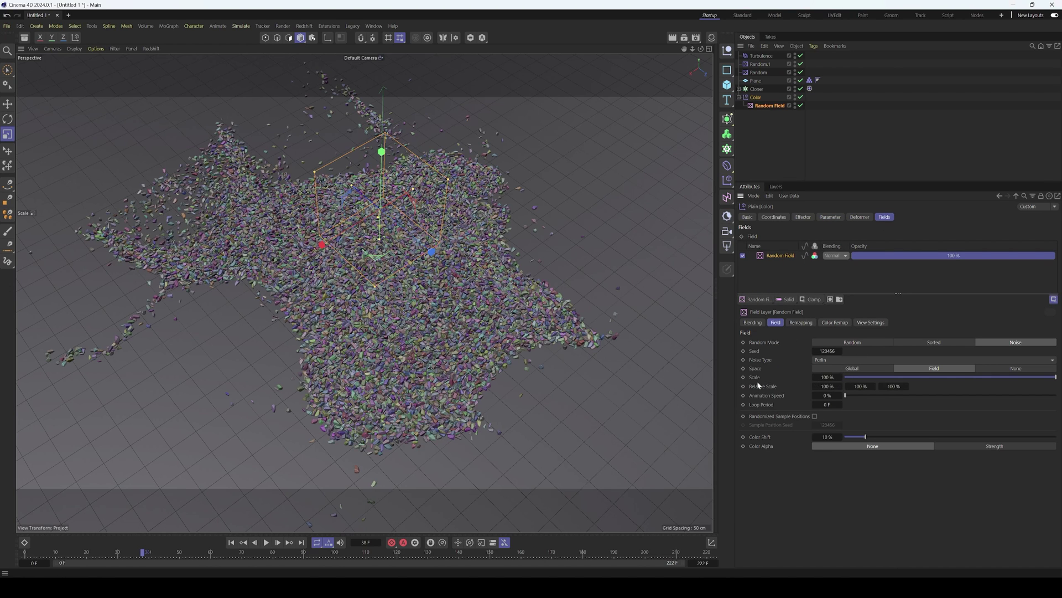
{"action": "left_click", "coordinate": [825, 377]}
{"action": "type", "text": "1500"}
{"action": "key", "text": "Return"}
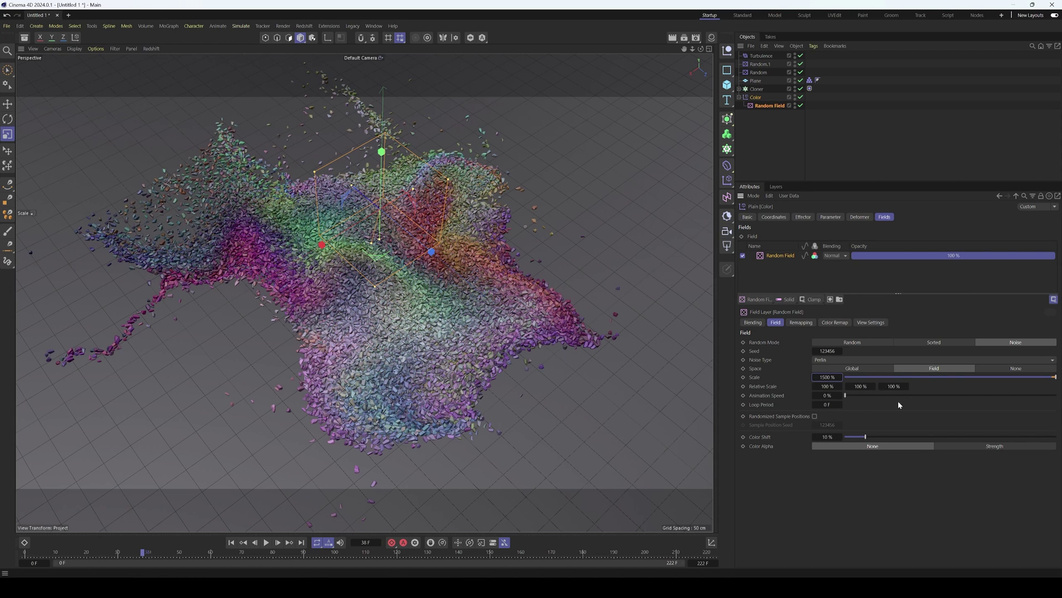
Remap the Random Field's colours through the Sky 3 gradient preset, then replay from the start.
{"action": "left_click", "coordinate": [800, 323]}
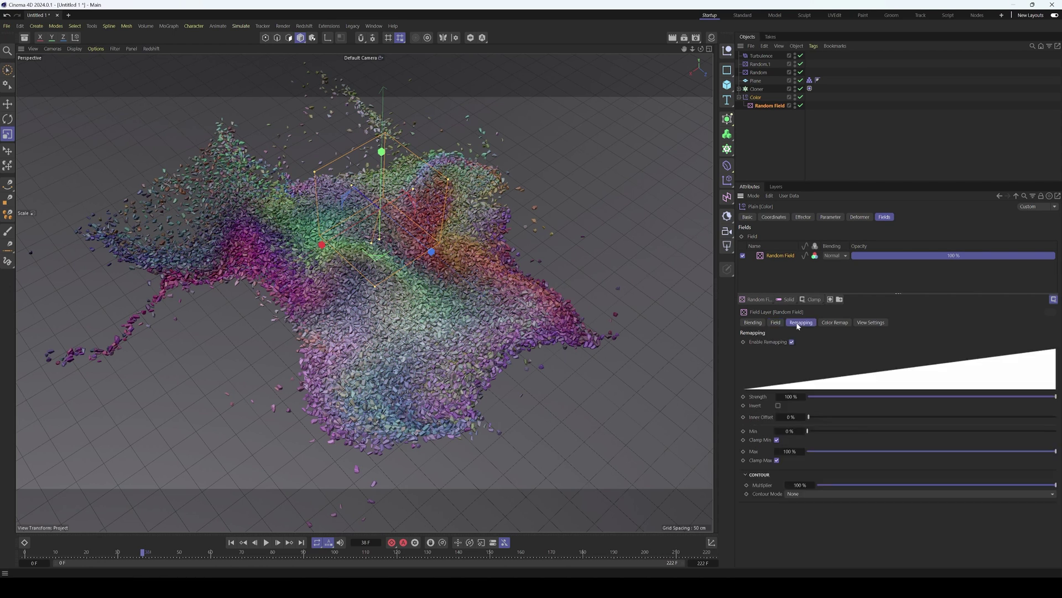
{"action": "left_click", "coordinate": [834, 322]}
{"action": "left_click", "coordinate": [821, 342]}
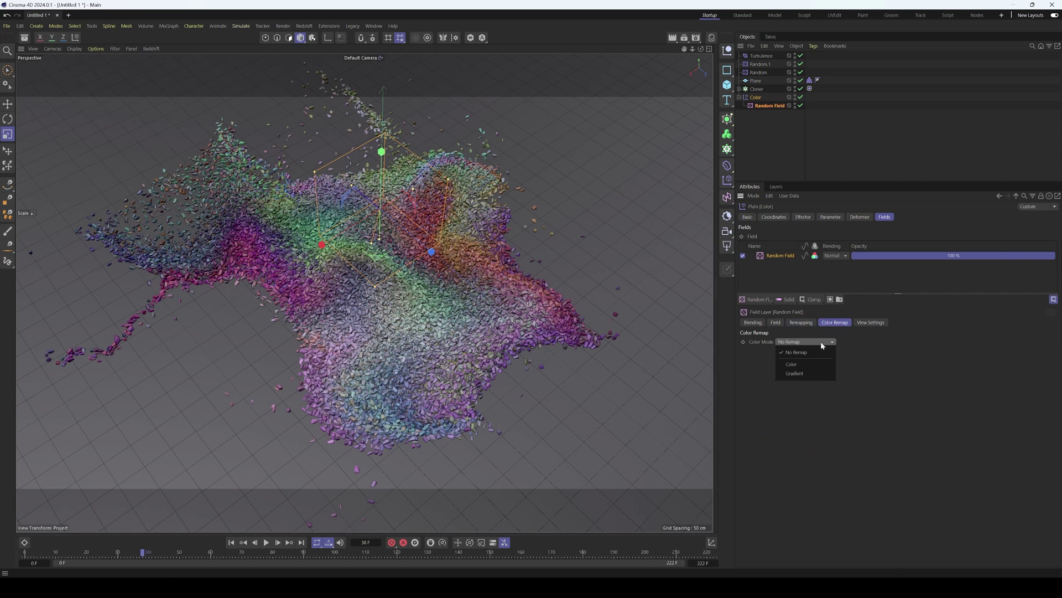
{"action": "left_click", "coordinate": [799, 375]}
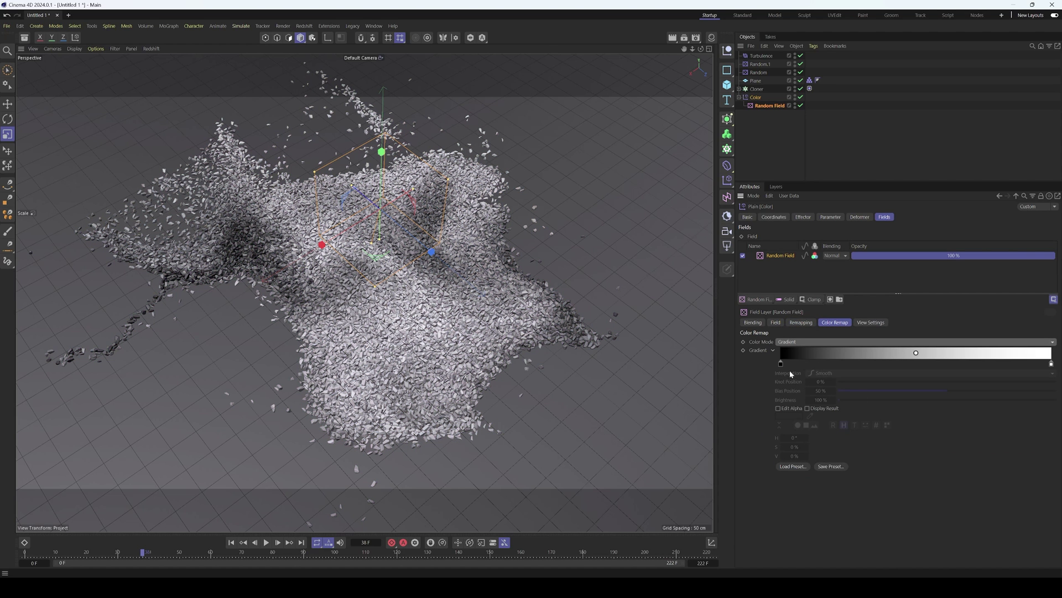
{"action": "left_click_drag", "start_coordinate": [781, 363], "coordinate": [894, 367]}
{"action": "left_click", "coordinate": [794, 466]}
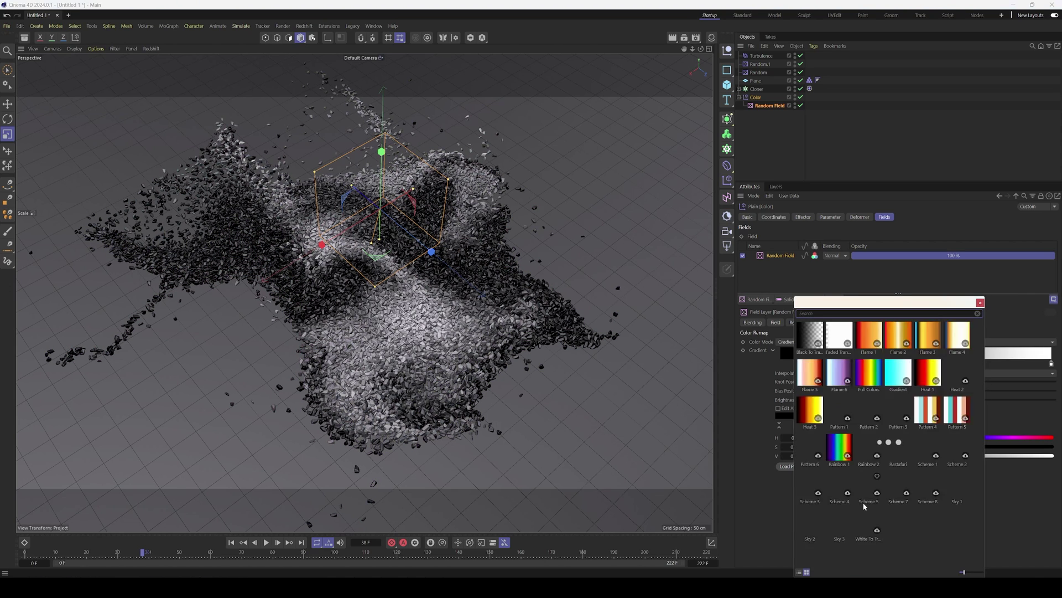
{"action": "double_click", "coordinate": [836, 532]}
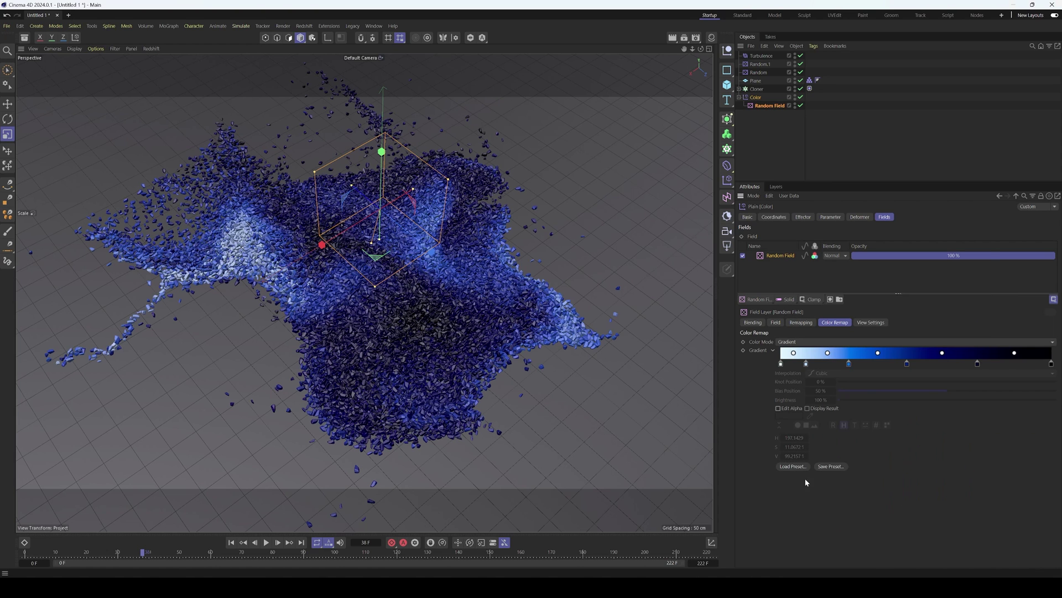
{"action": "left_click", "coordinate": [232, 543]}
{"action": "left_click", "coordinate": [266, 542]}
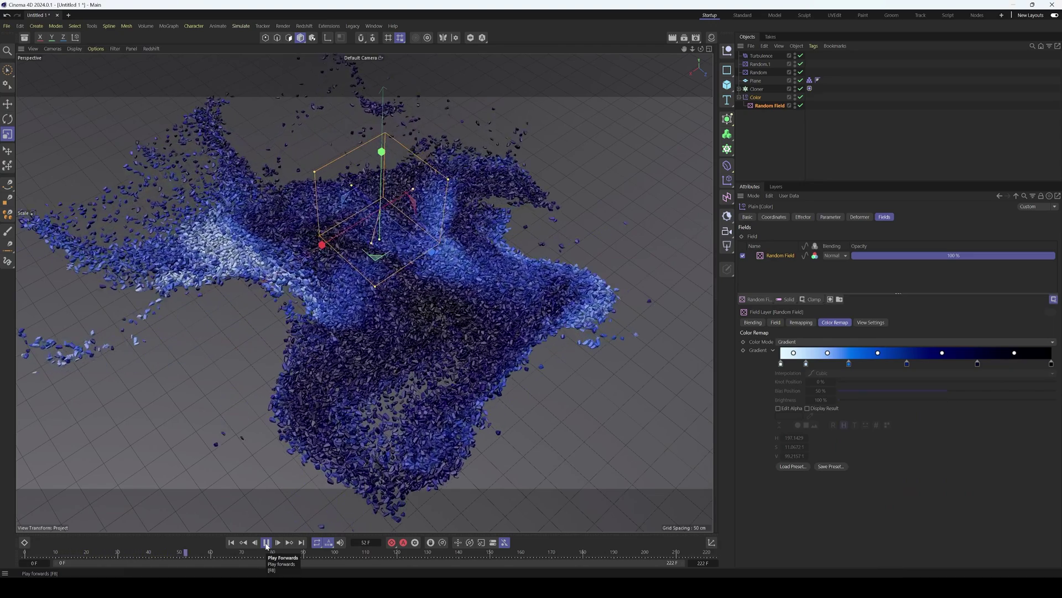
{"action": "left_click", "coordinate": [266, 542]}
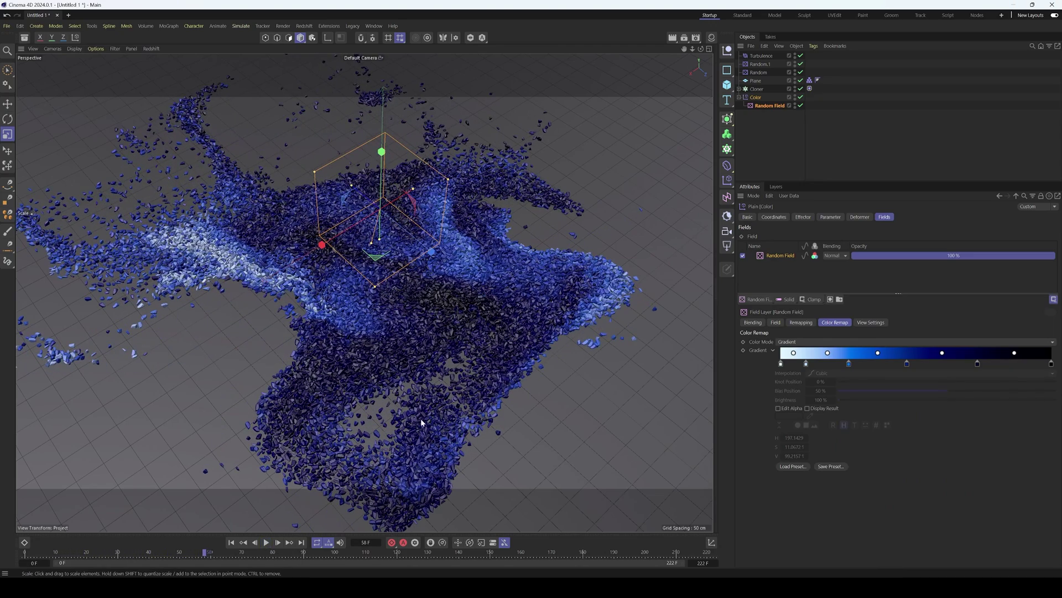
{"action": "mouse_move", "coordinate": [206, 552]}
{"action": "left_mouse_down"}
{"action": "mouse_move", "coordinate": [105, 552]}
{"action": "mouse_move", "coordinate": [329, 554]}
{"action": "mouse_move", "coordinate": [190, 552]}
{"action": "left_mouse_up"}
{"action": "key", "text": "F8"}
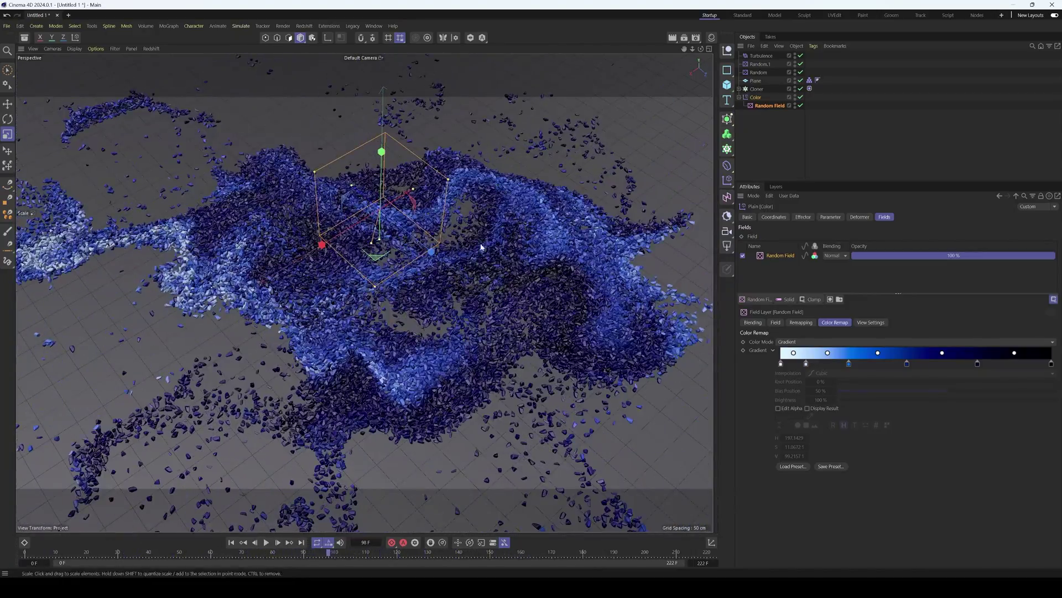
{"action": "left_click", "coordinate": [232, 542]}
{"action": "left_click", "coordinate": [266, 542]}
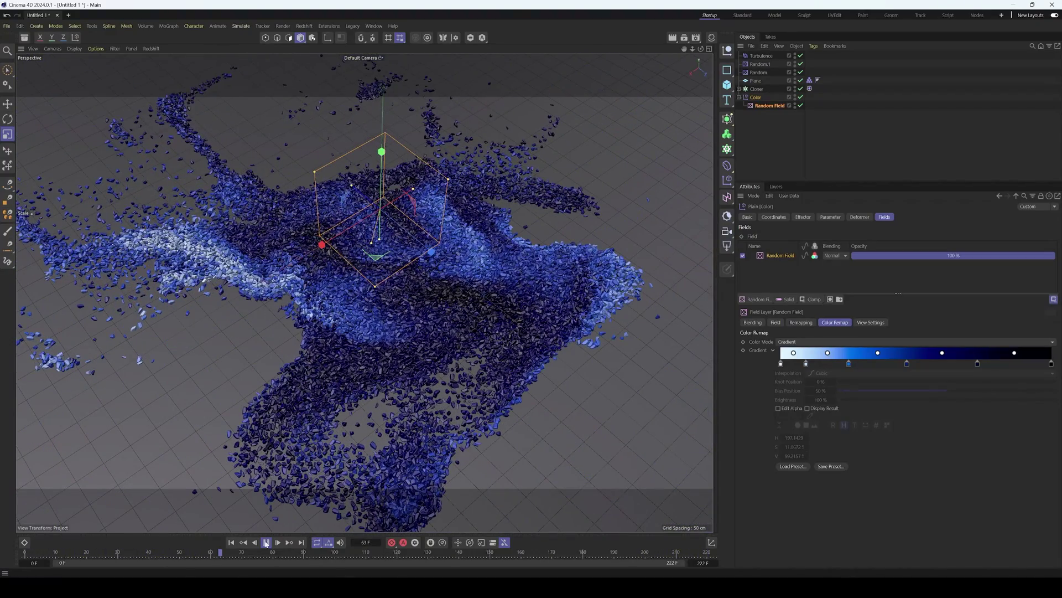
{"action": "left_click", "coordinate": [232, 542]}
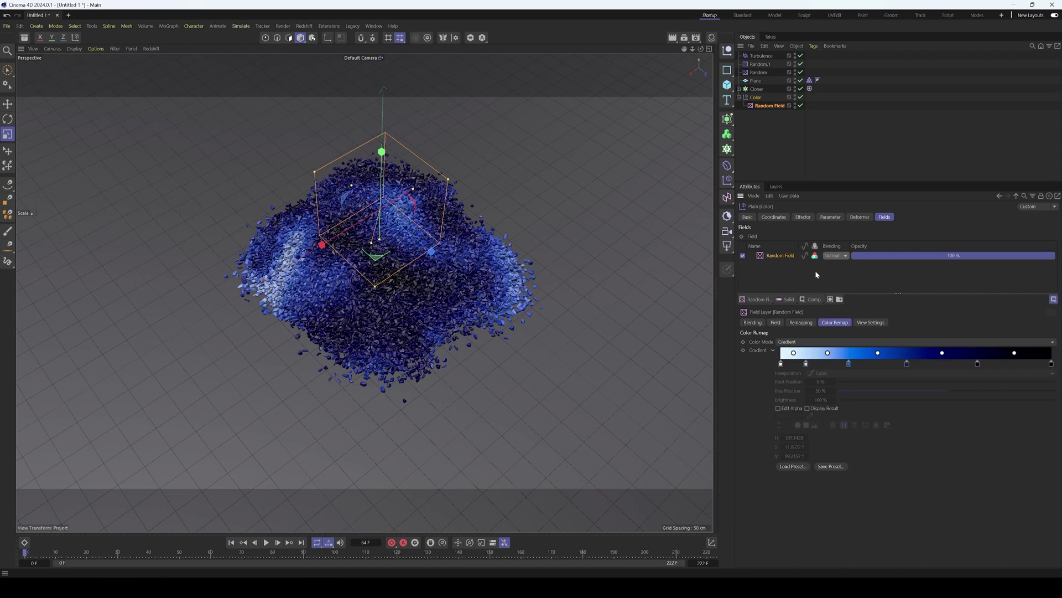
Add a Shader Field, cancel the image browser, and delete the Shader Field.
{"action": "left_click", "coordinate": [760, 299]}
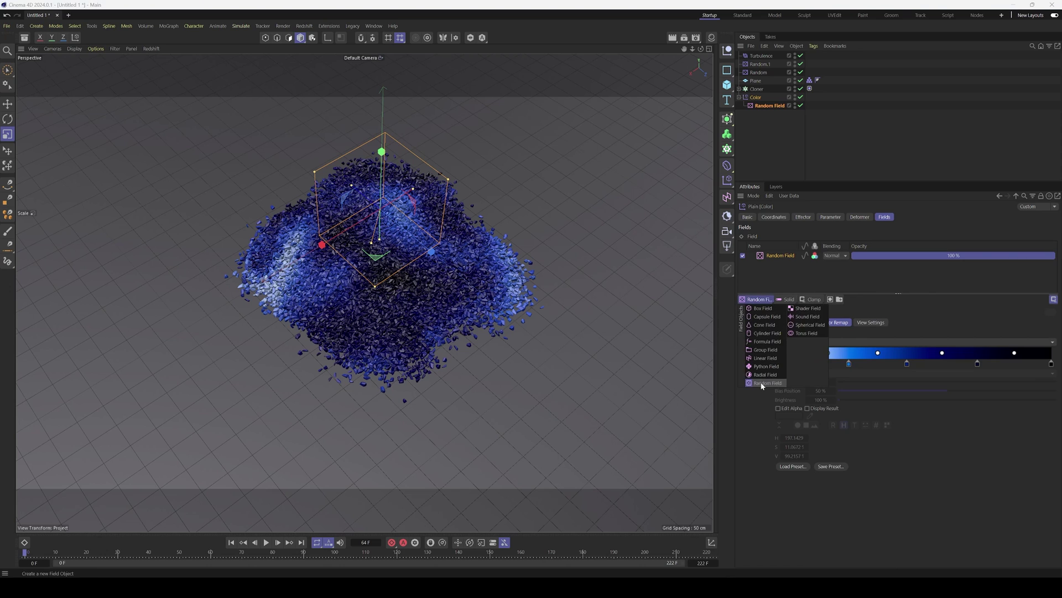
{"action": "left_click", "coordinate": [808, 308]}
{"action": "left_click", "coordinate": [743, 265]}
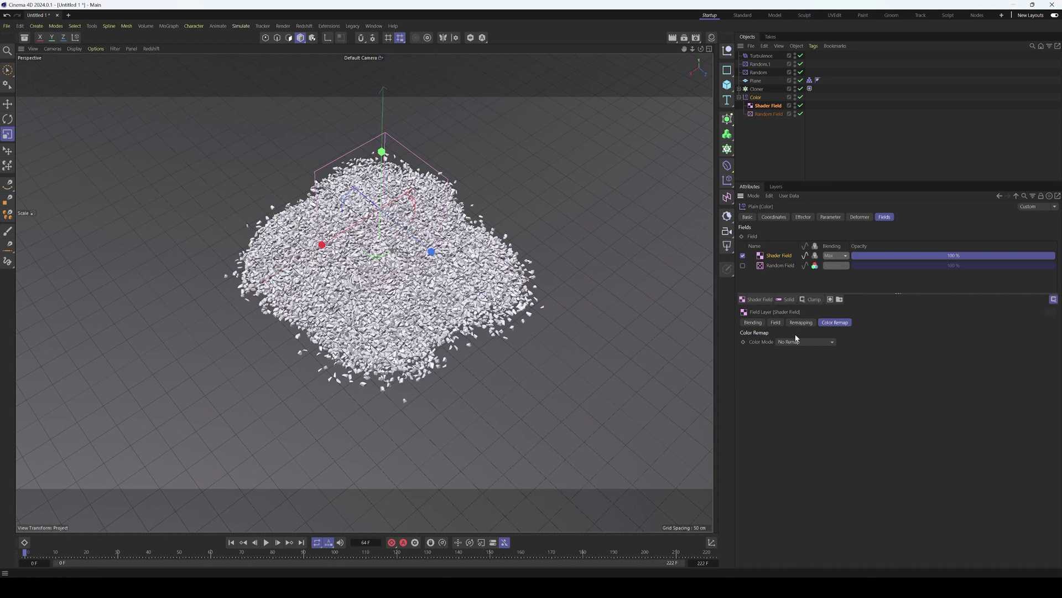
{"action": "left_click", "coordinate": [777, 323]}
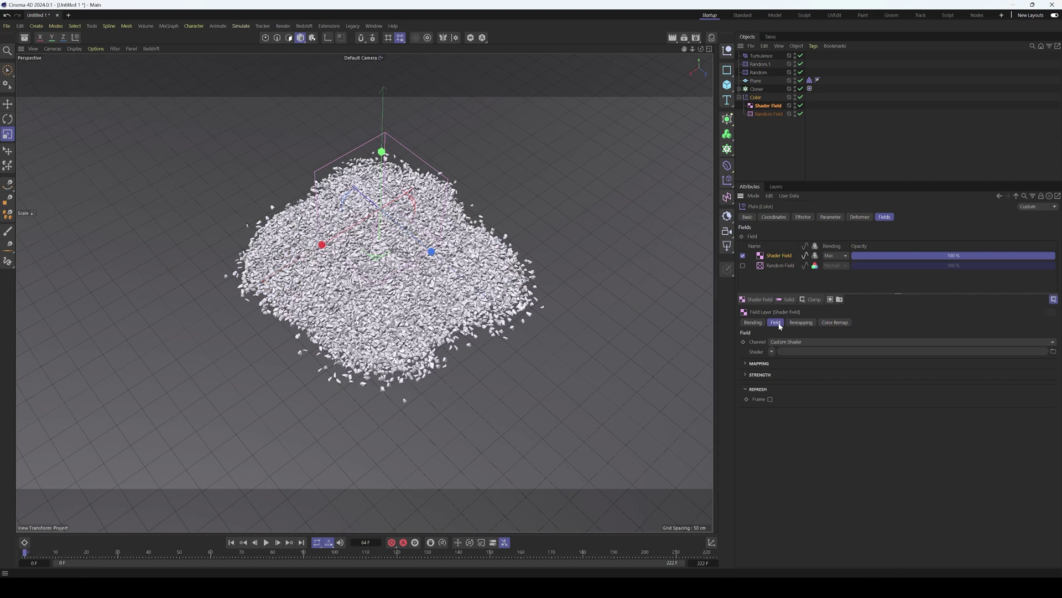
{"action": "left_click", "coordinate": [1053, 351]}
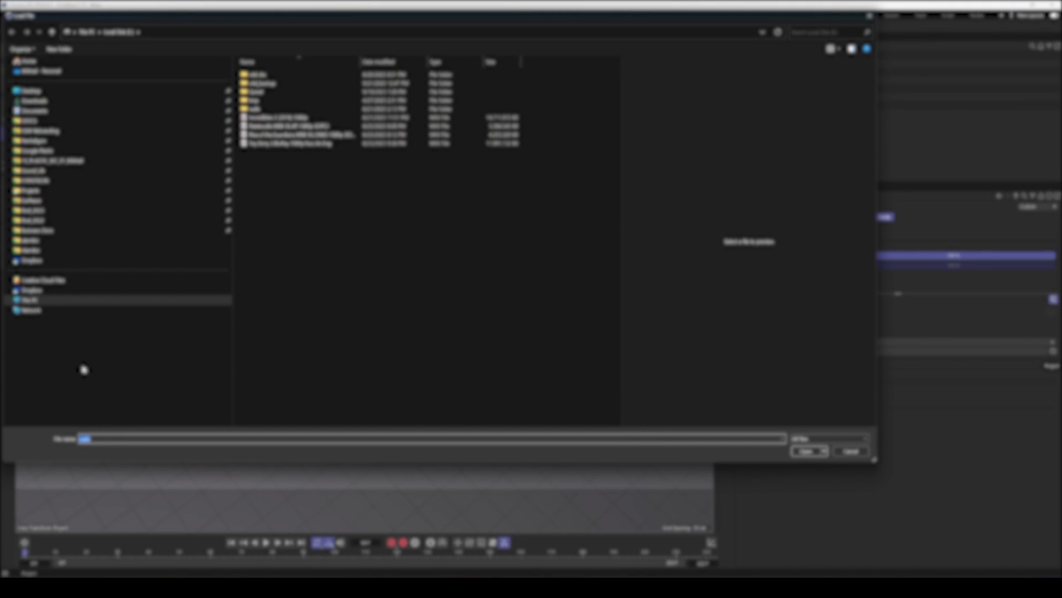
{"action": "left_click", "coordinate": [870, 16]}
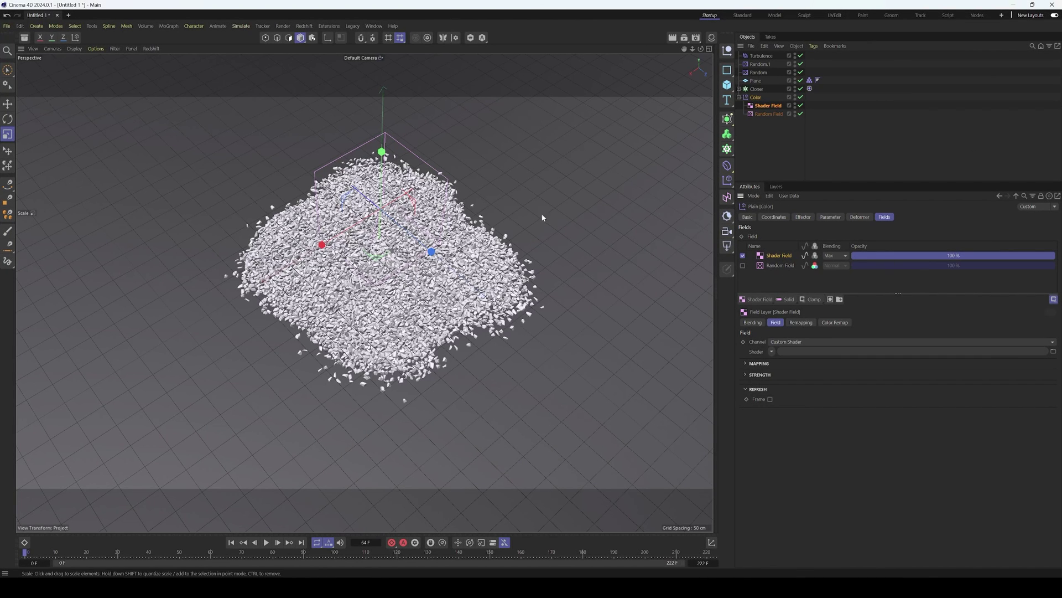
{"action": "key", "text": "Delete"}
Leave the Random Field layer switched off so the clones stay white.
{"action": "left_click", "coordinate": [743, 255]}
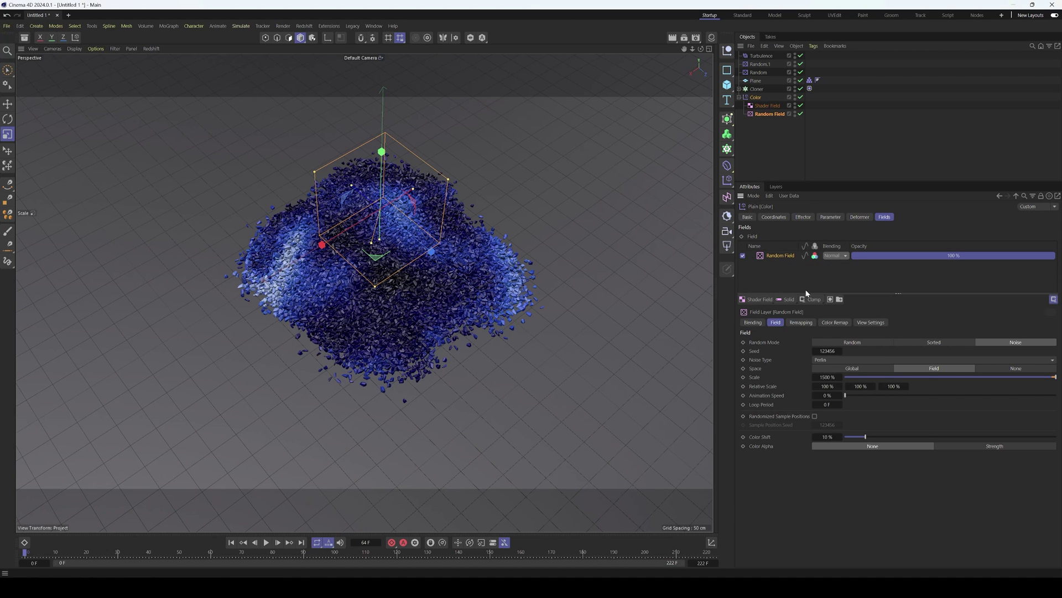
{"action": "left_click", "coordinate": [743, 255]}
{"action": "left_click", "coordinate": [760, 301]}
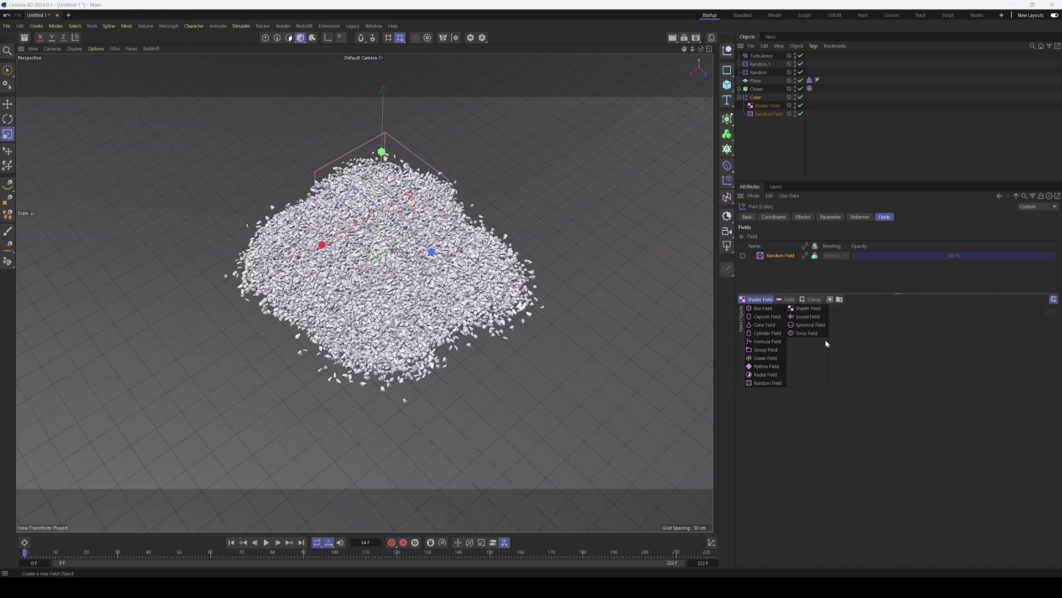
Add a Formula Field to the Color effector and play back the green-and-white banded rubble.
{"action": "left_click", "coordinate": [767, 341]}
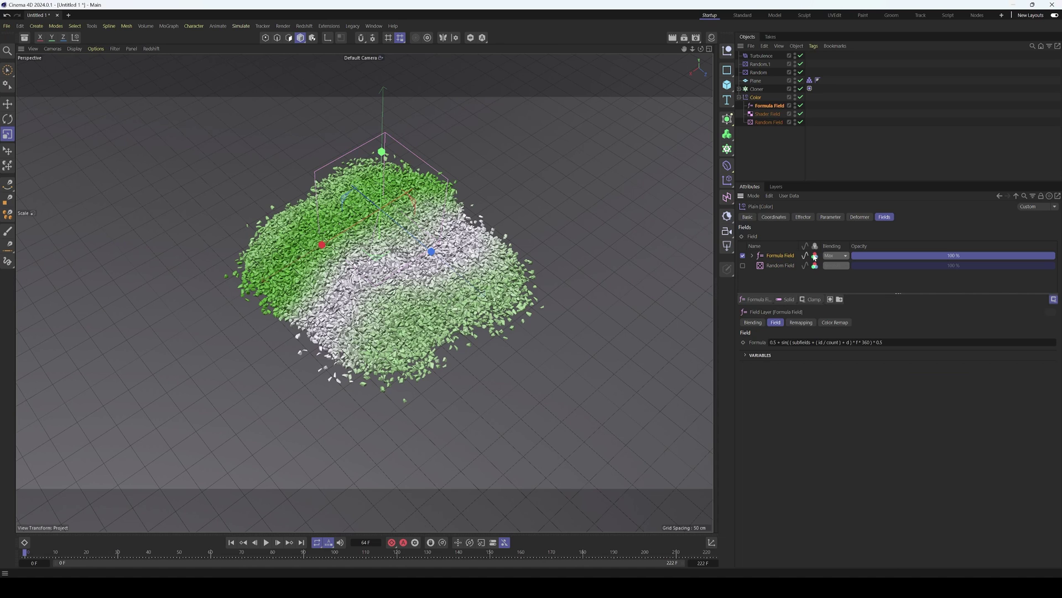
{"action": "left_click", "coordinate": [267, 542]}
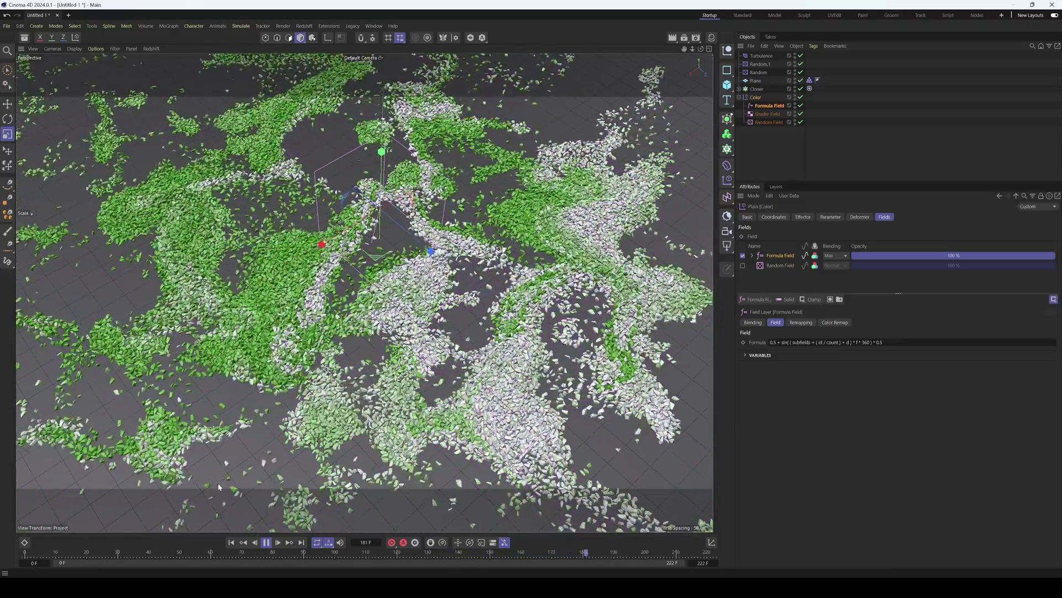
{"action": "left_click", "coordinate": [267, 543]}
{"action": "key", "text": "shift+f"}
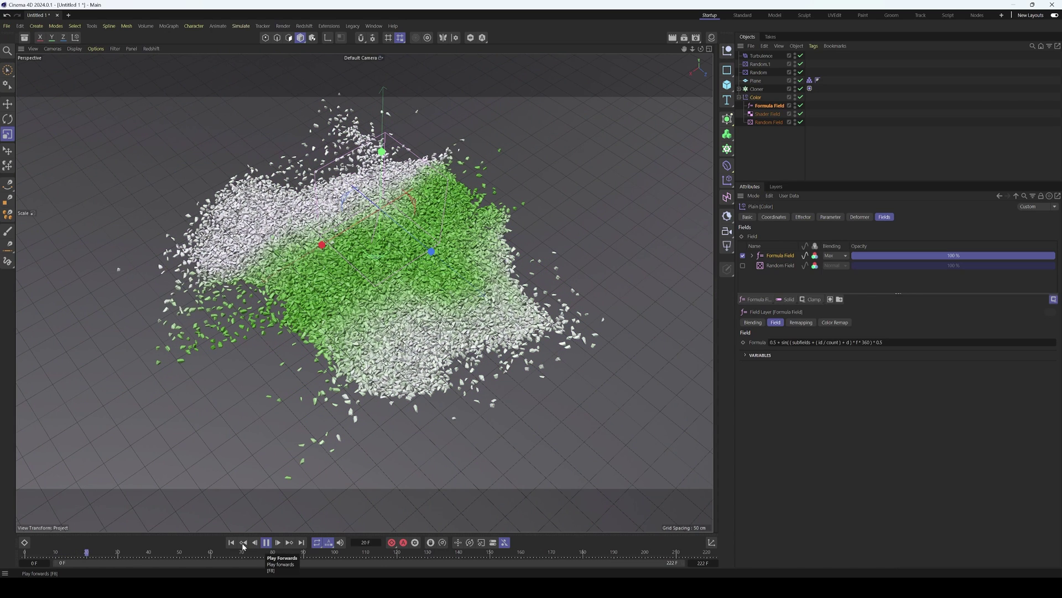
{"action": "key", "text": "F8"}
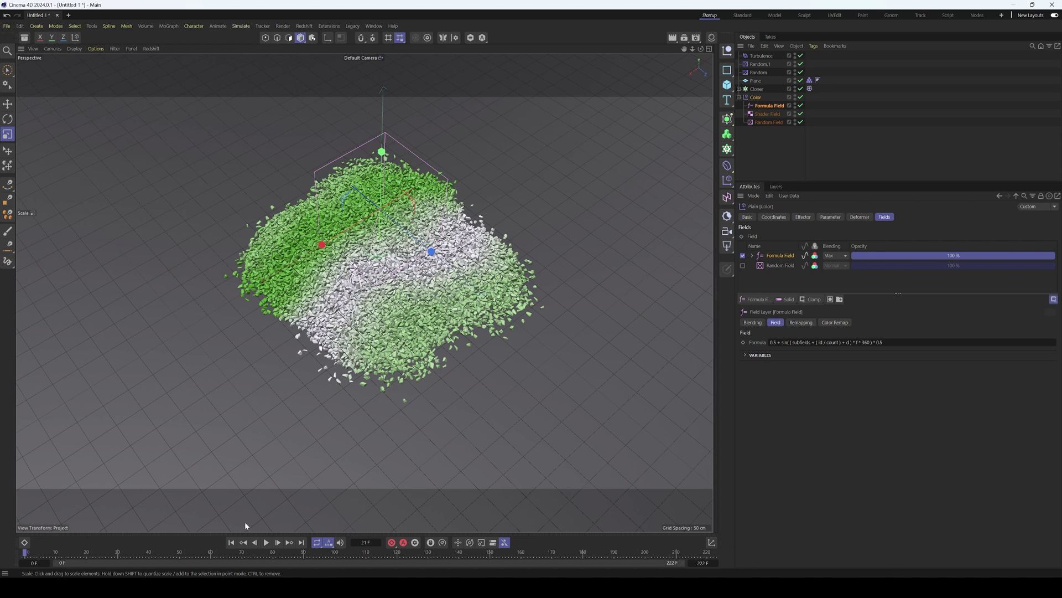
Turn off the Formula Field, re-enable the Random Field, and replay from the start to show blue rubble.
{"action": "left_click", "coordinate": [267, 543]}
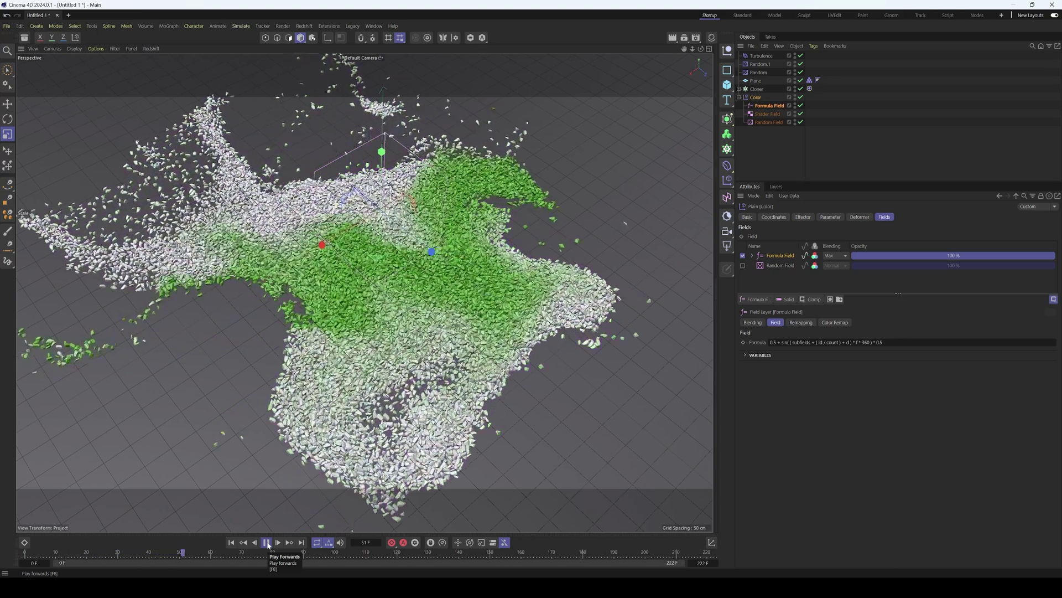
{"action": "left_click", "coordinate": [266, 542]}
{"action": "left_click", "coordinate": [743, 255]}
{"action": "left_click", "coordinate": [742, 266]}
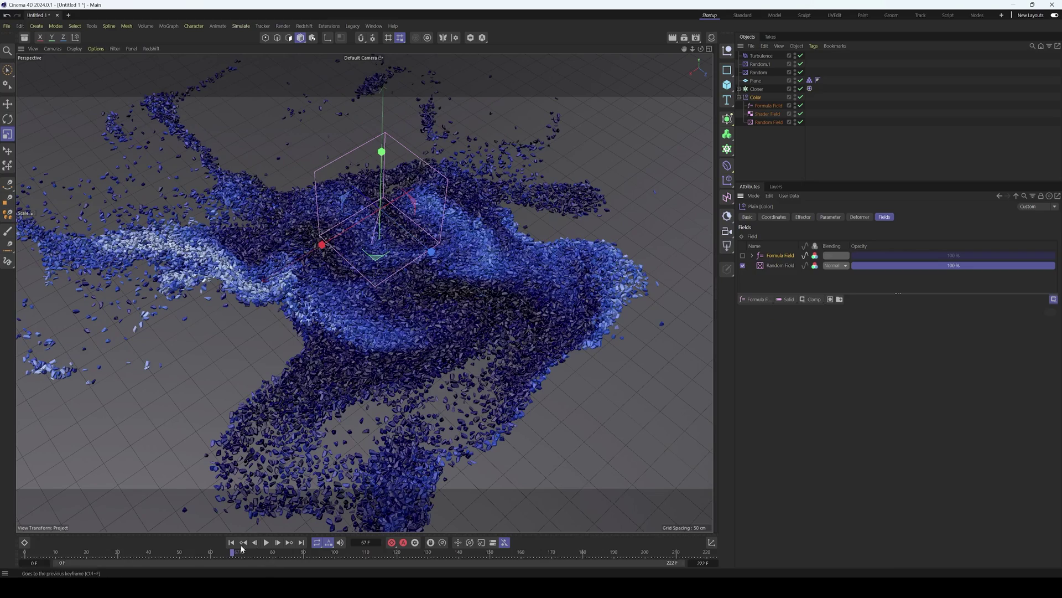
{"action": "left_click", "coordinate": [231, 542]}
{"action": "left_click", "coordinate": [266, 543]}
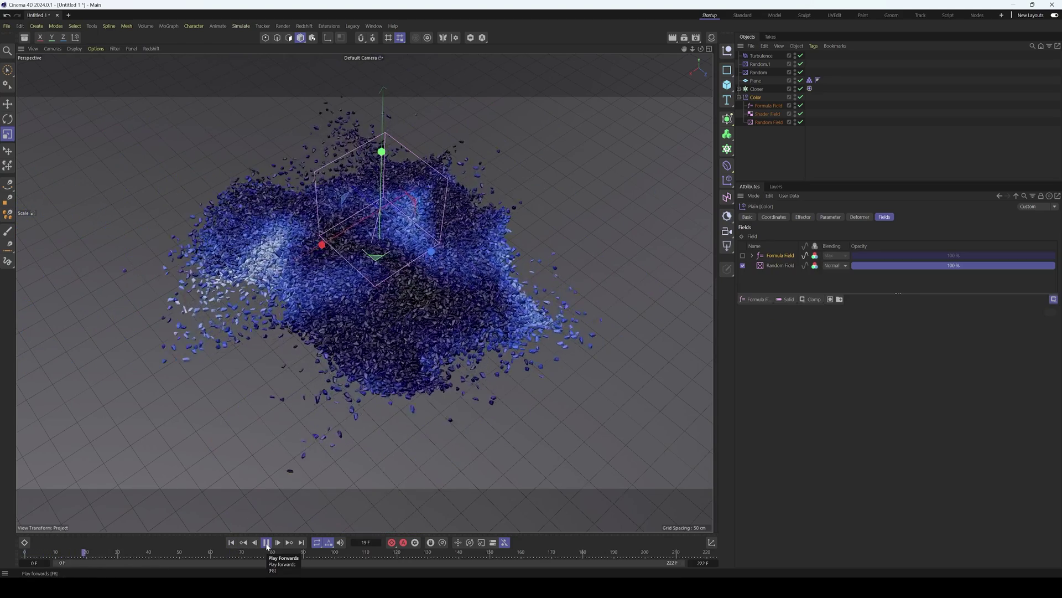